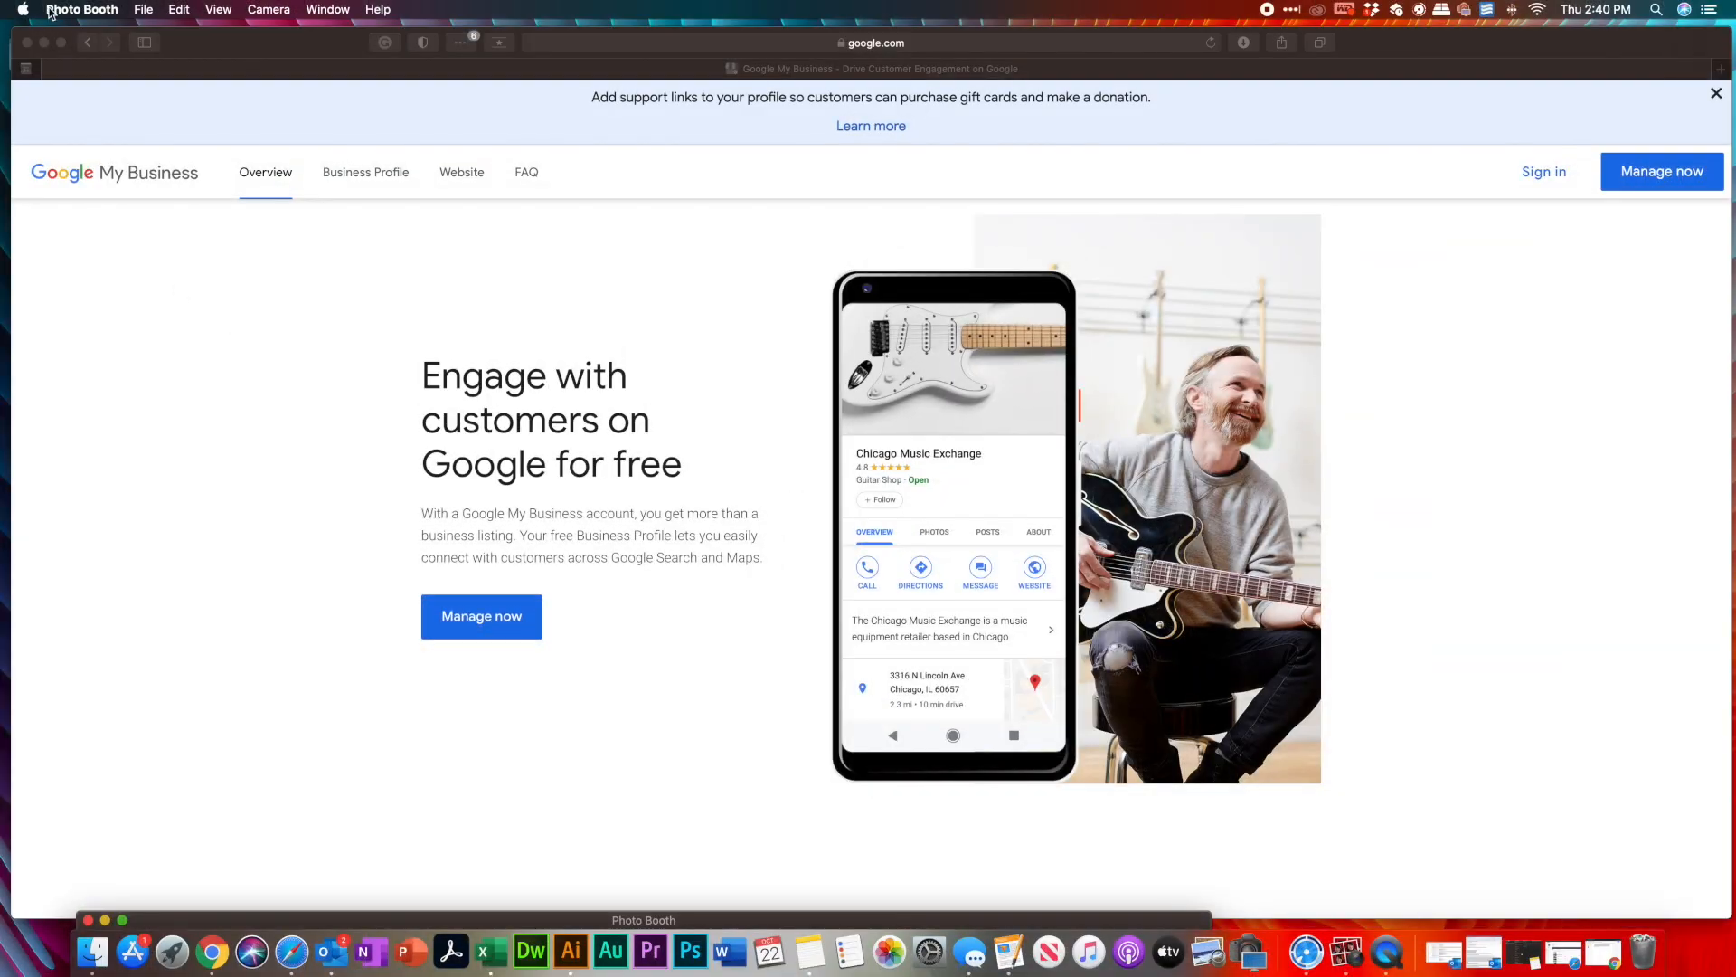
Maximize Safari and open Manage locations, which lists 15 locations with 67% verified
left_click(61, 42)
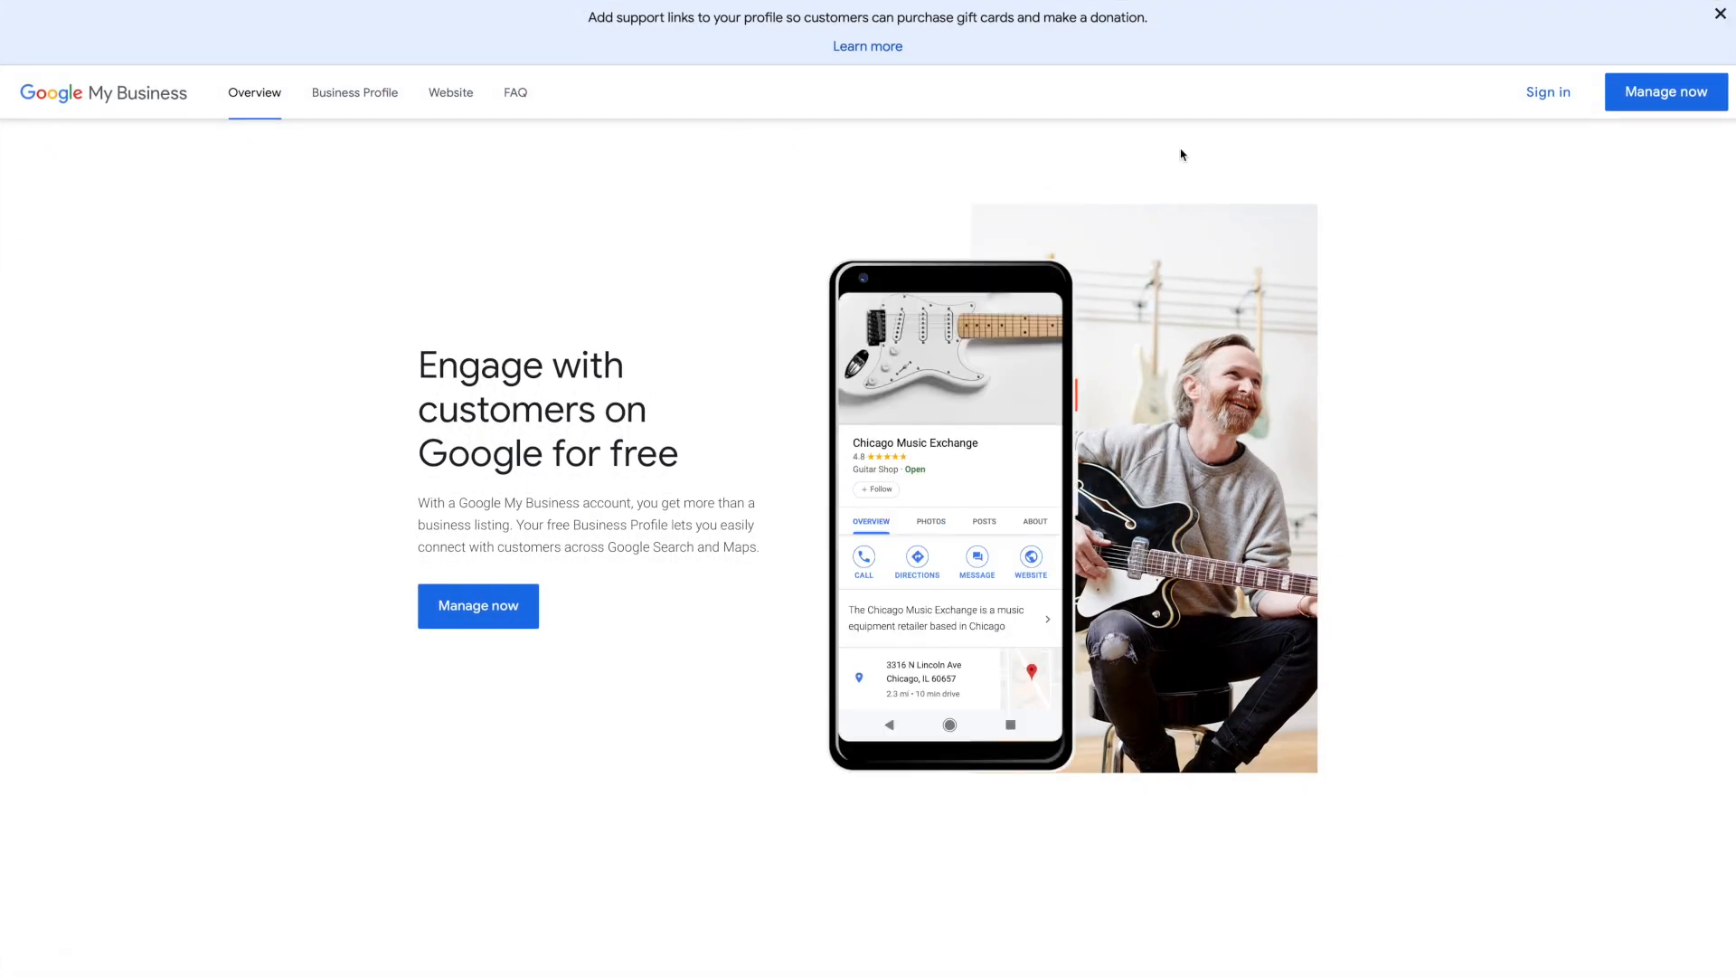
mouse_move(1257, 4)
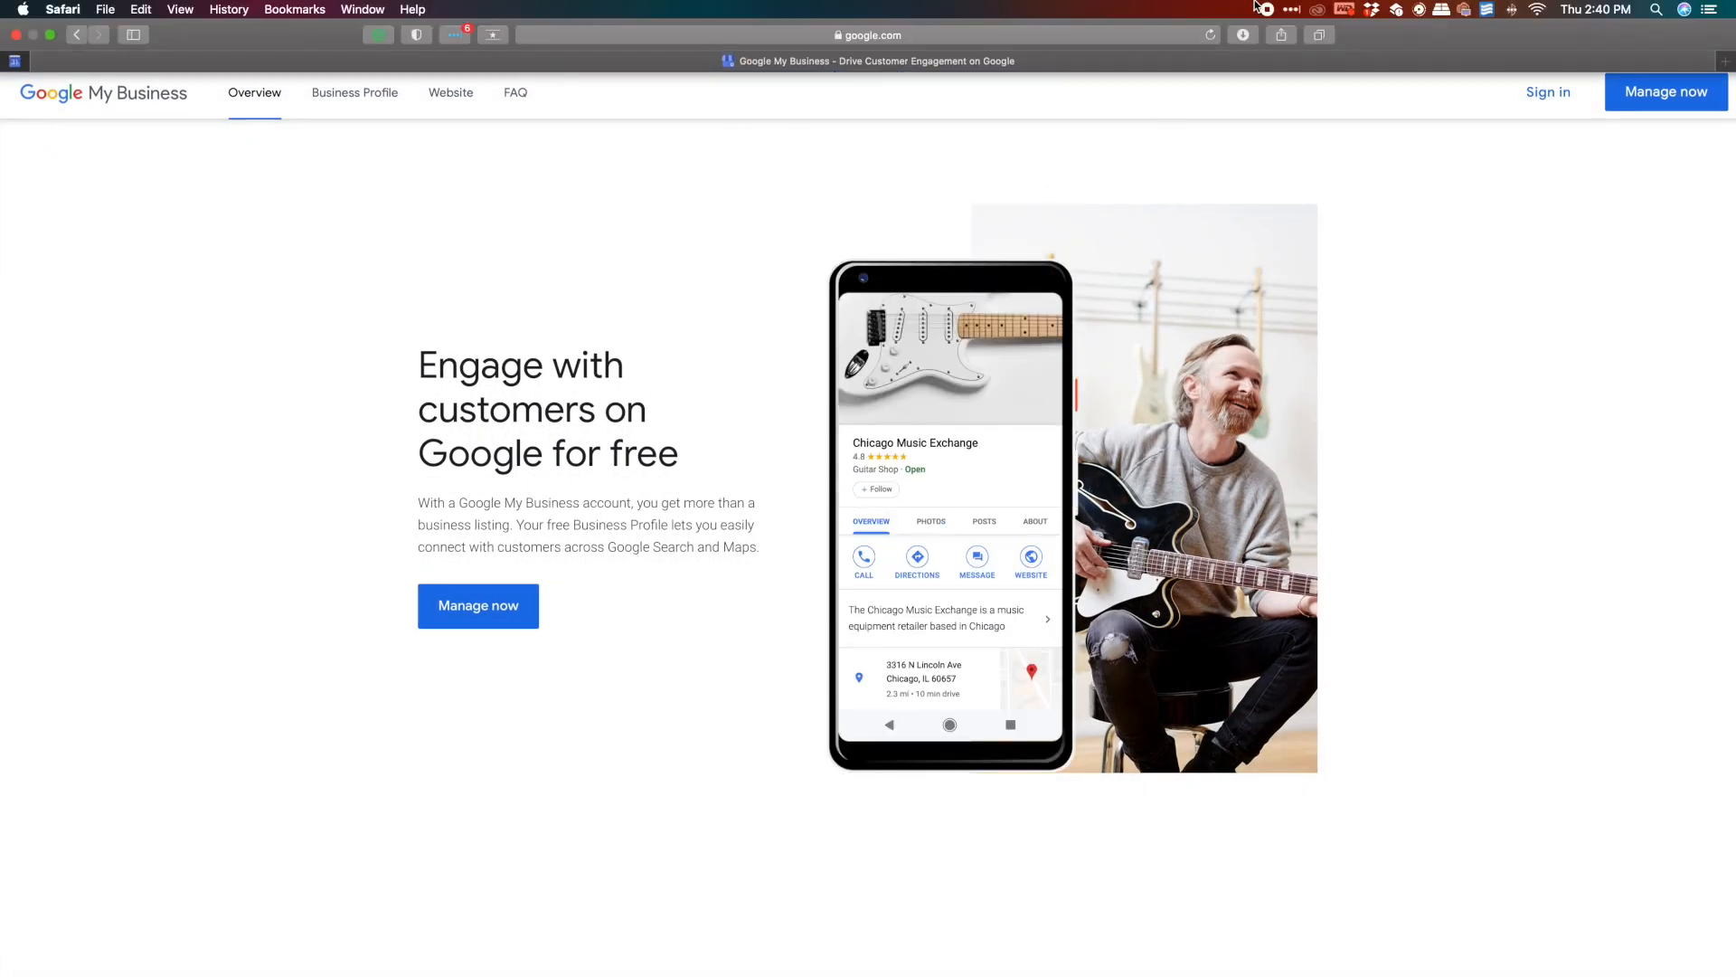
left_click(1006, 39)
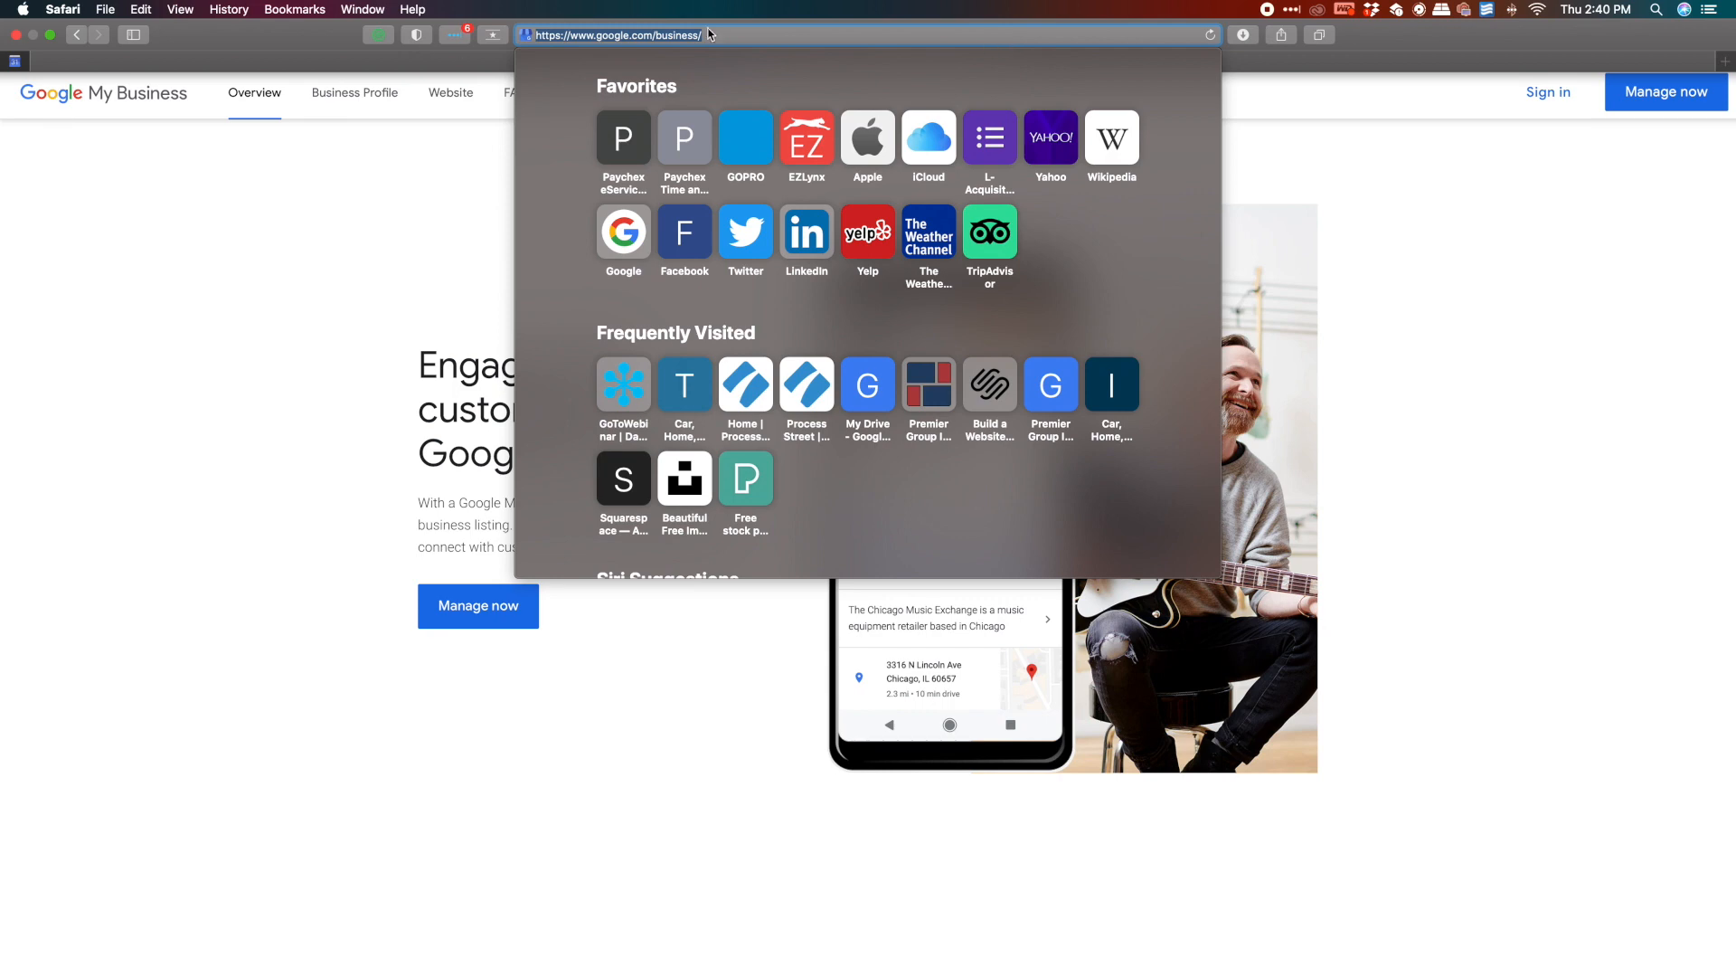
left_click(1524, 270)
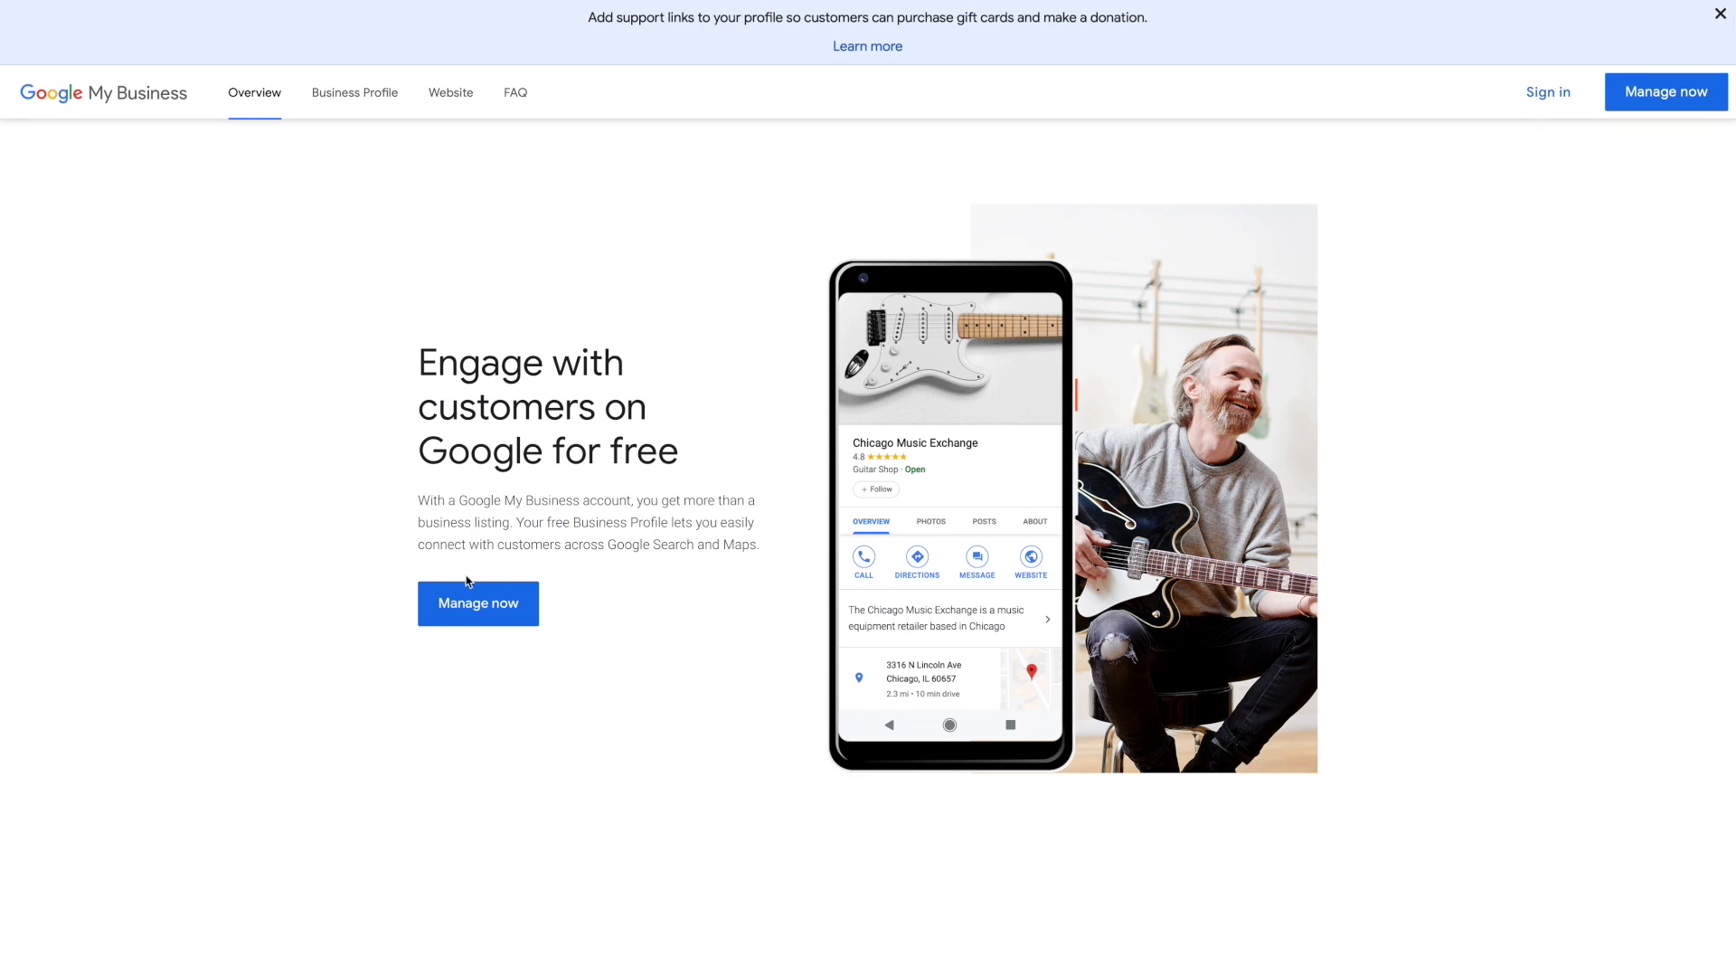
left_click(489, 618)
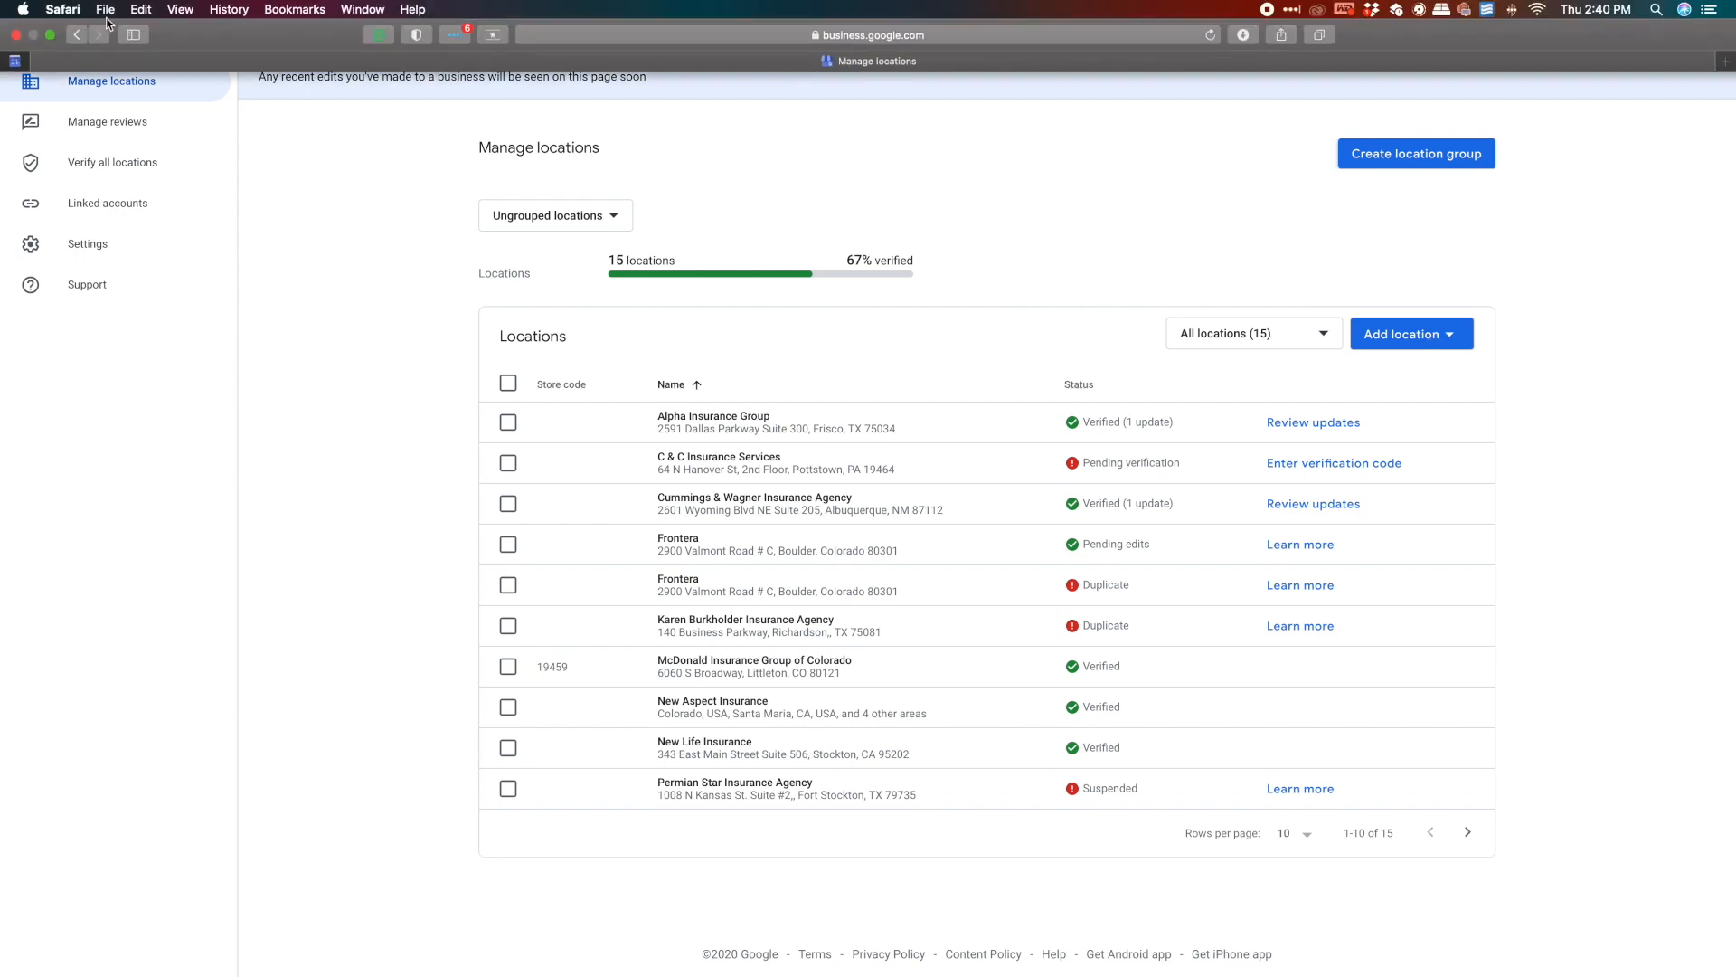
In a new private window, search 'google my business' and open the Google My Business result
left_click(118, 9)
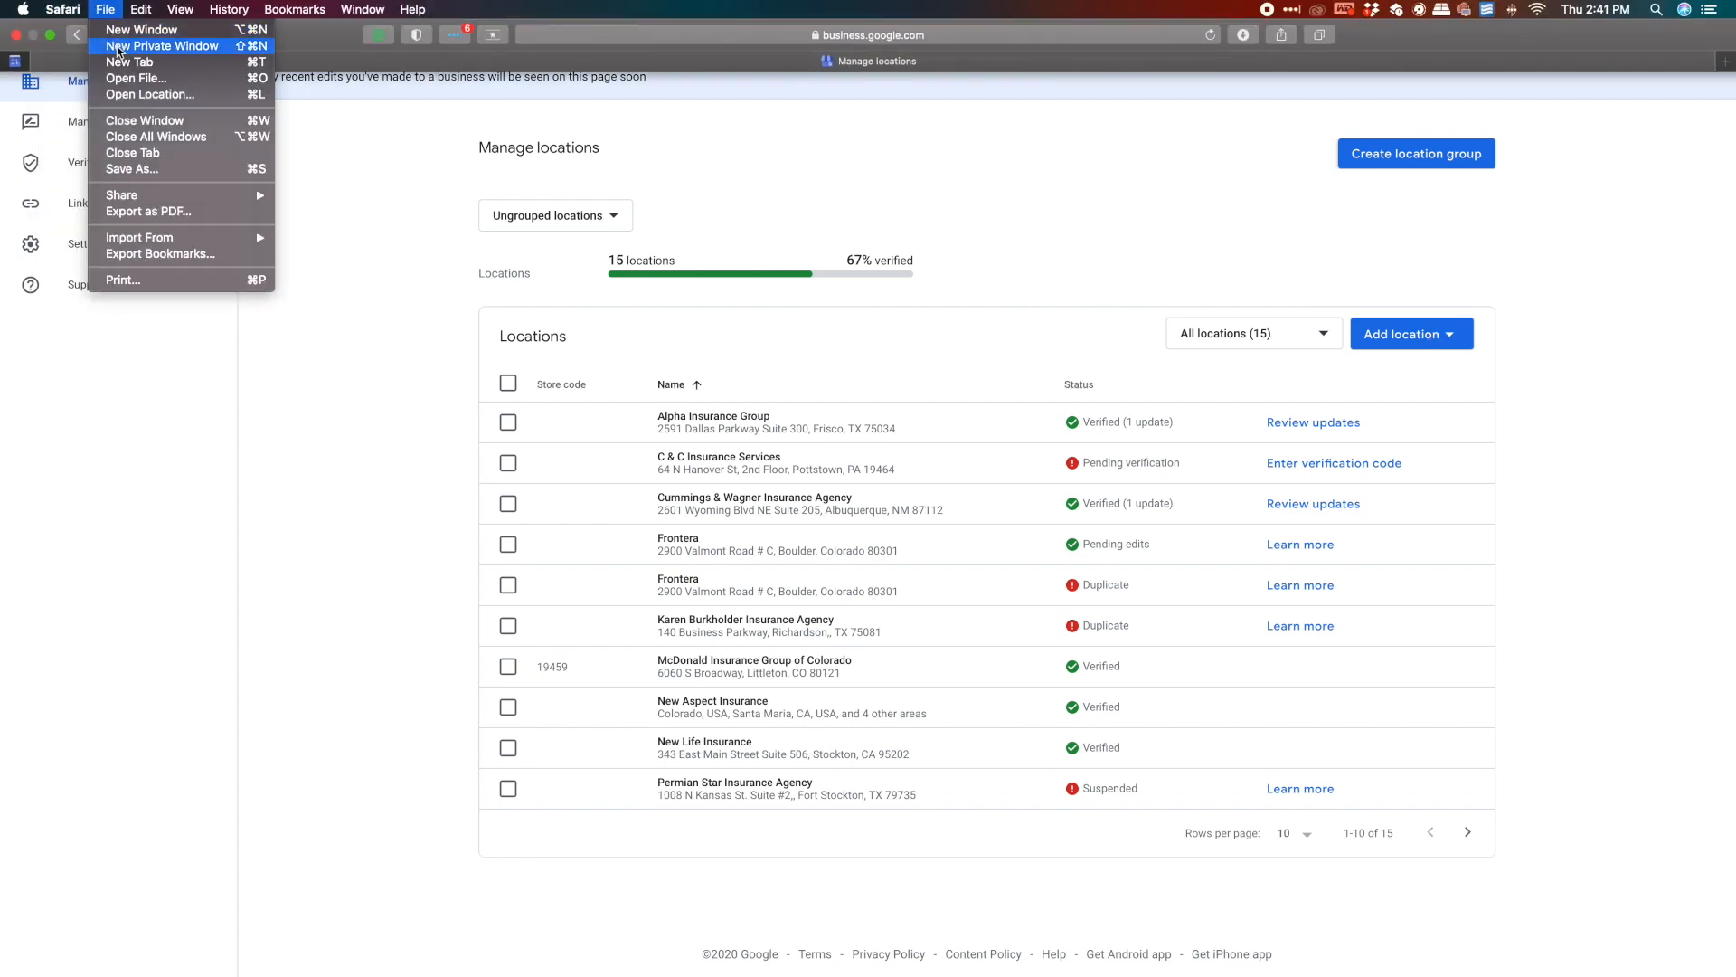
left_click(641, 120)
key("ctrl+Right")
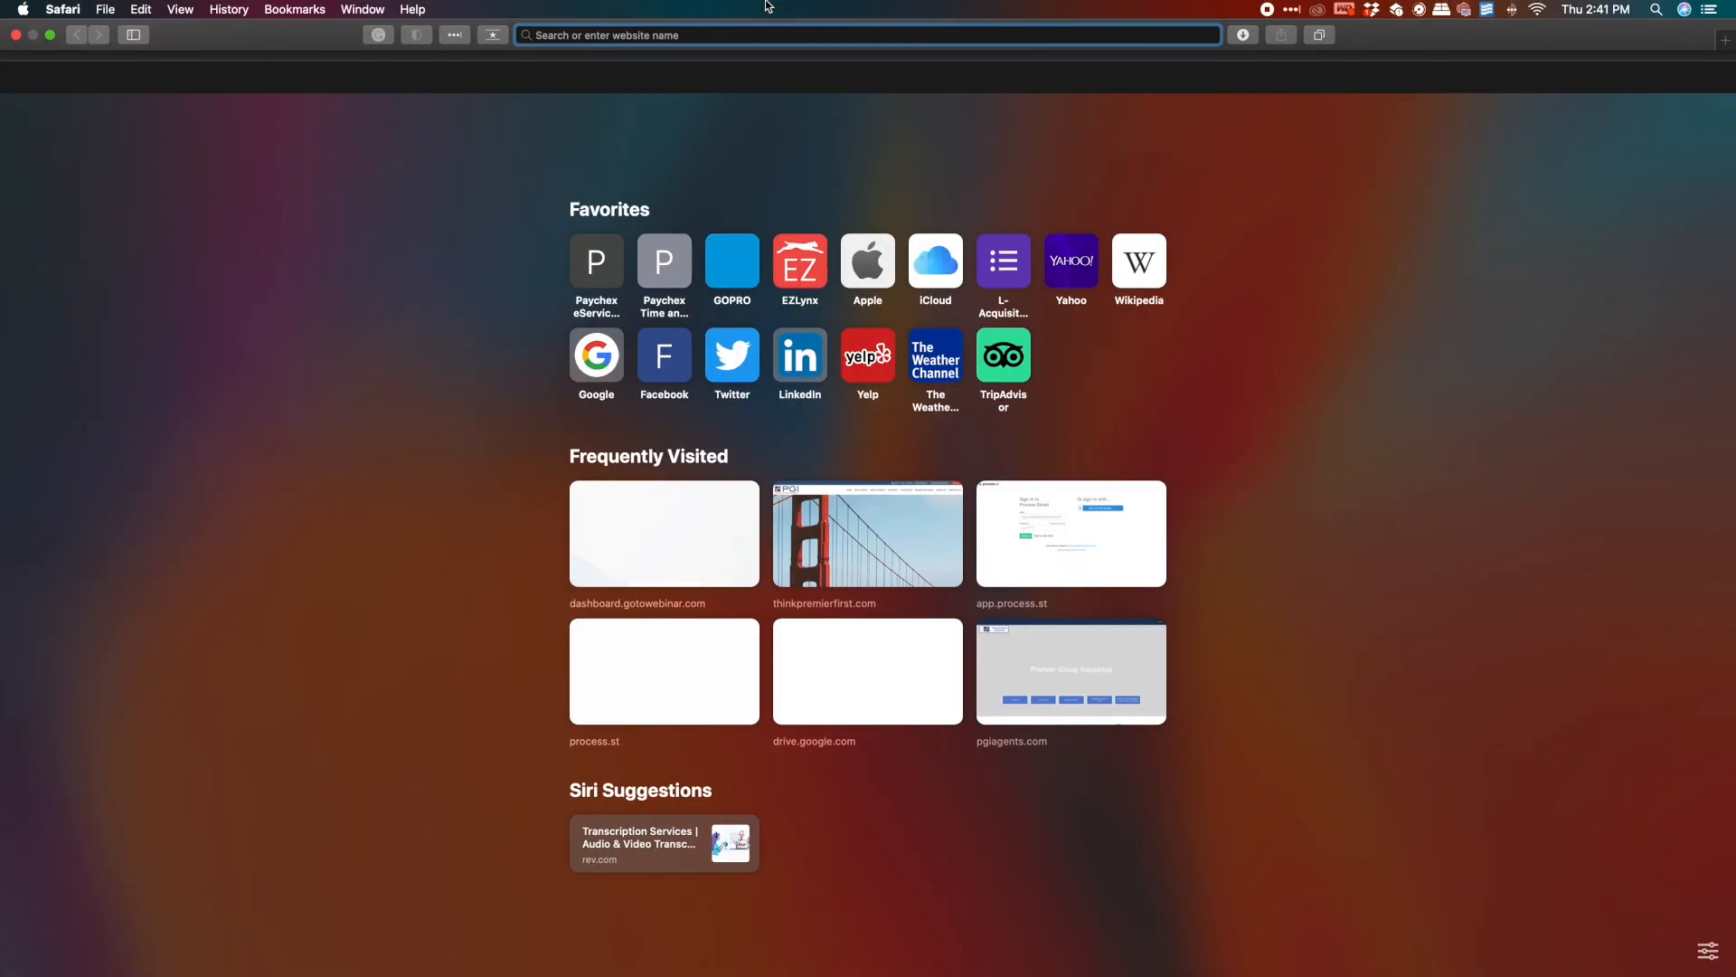
type("google my business")
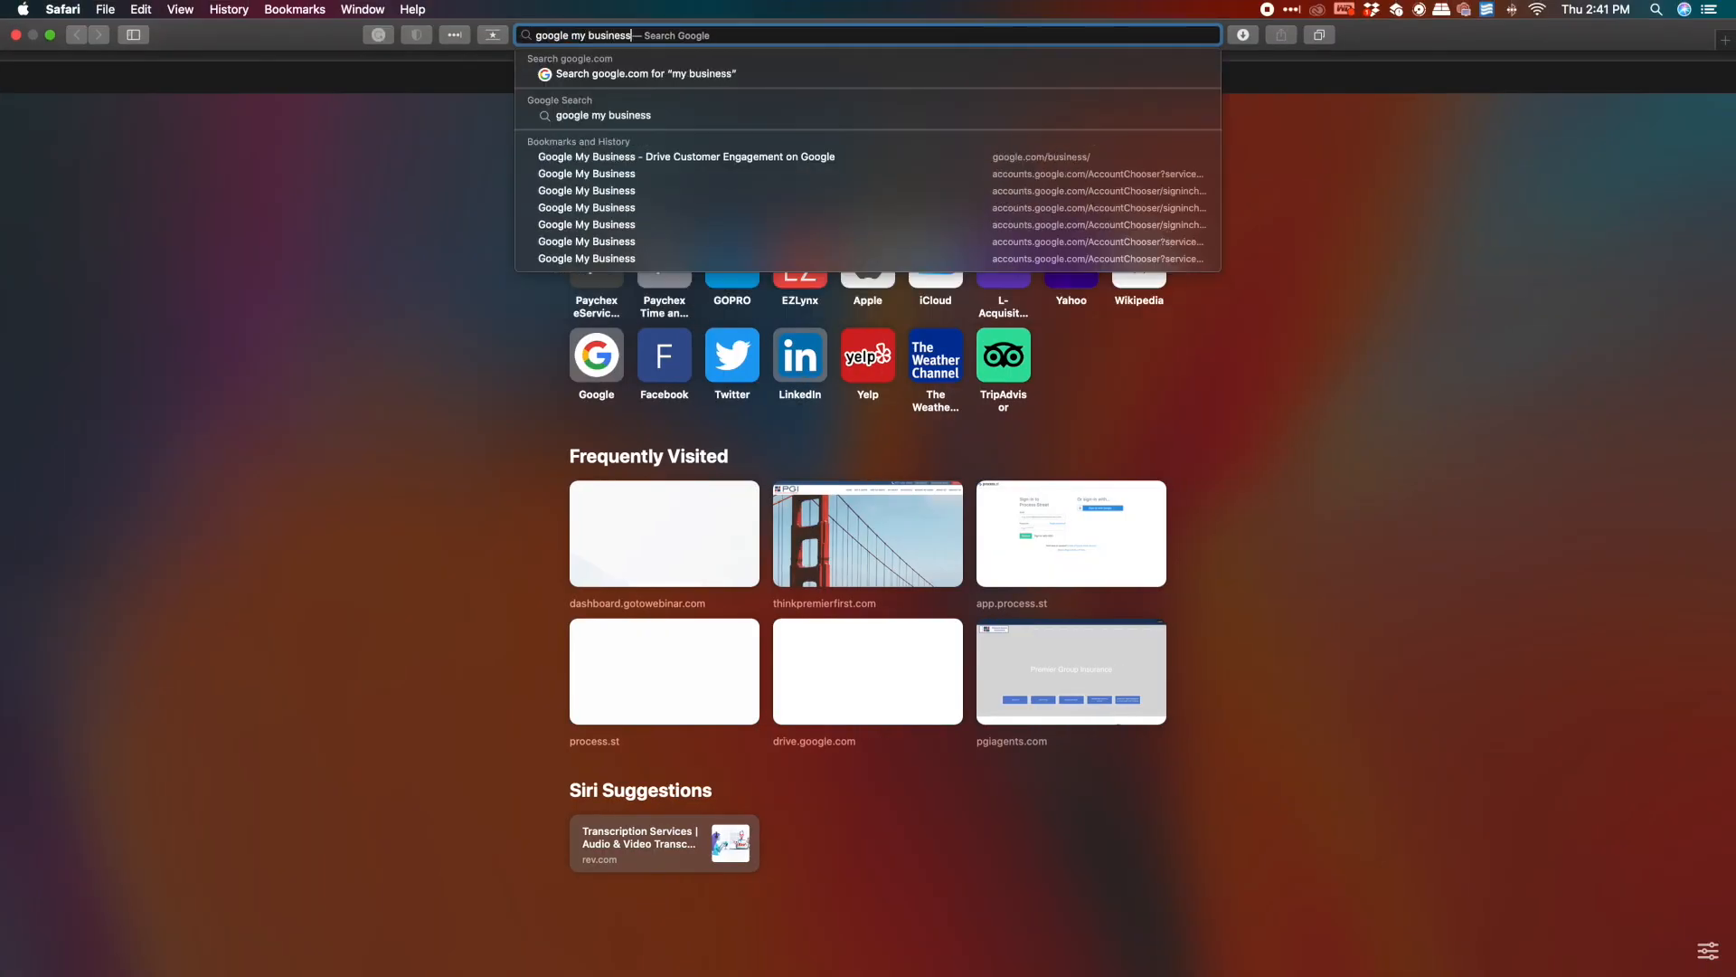
key("Return")
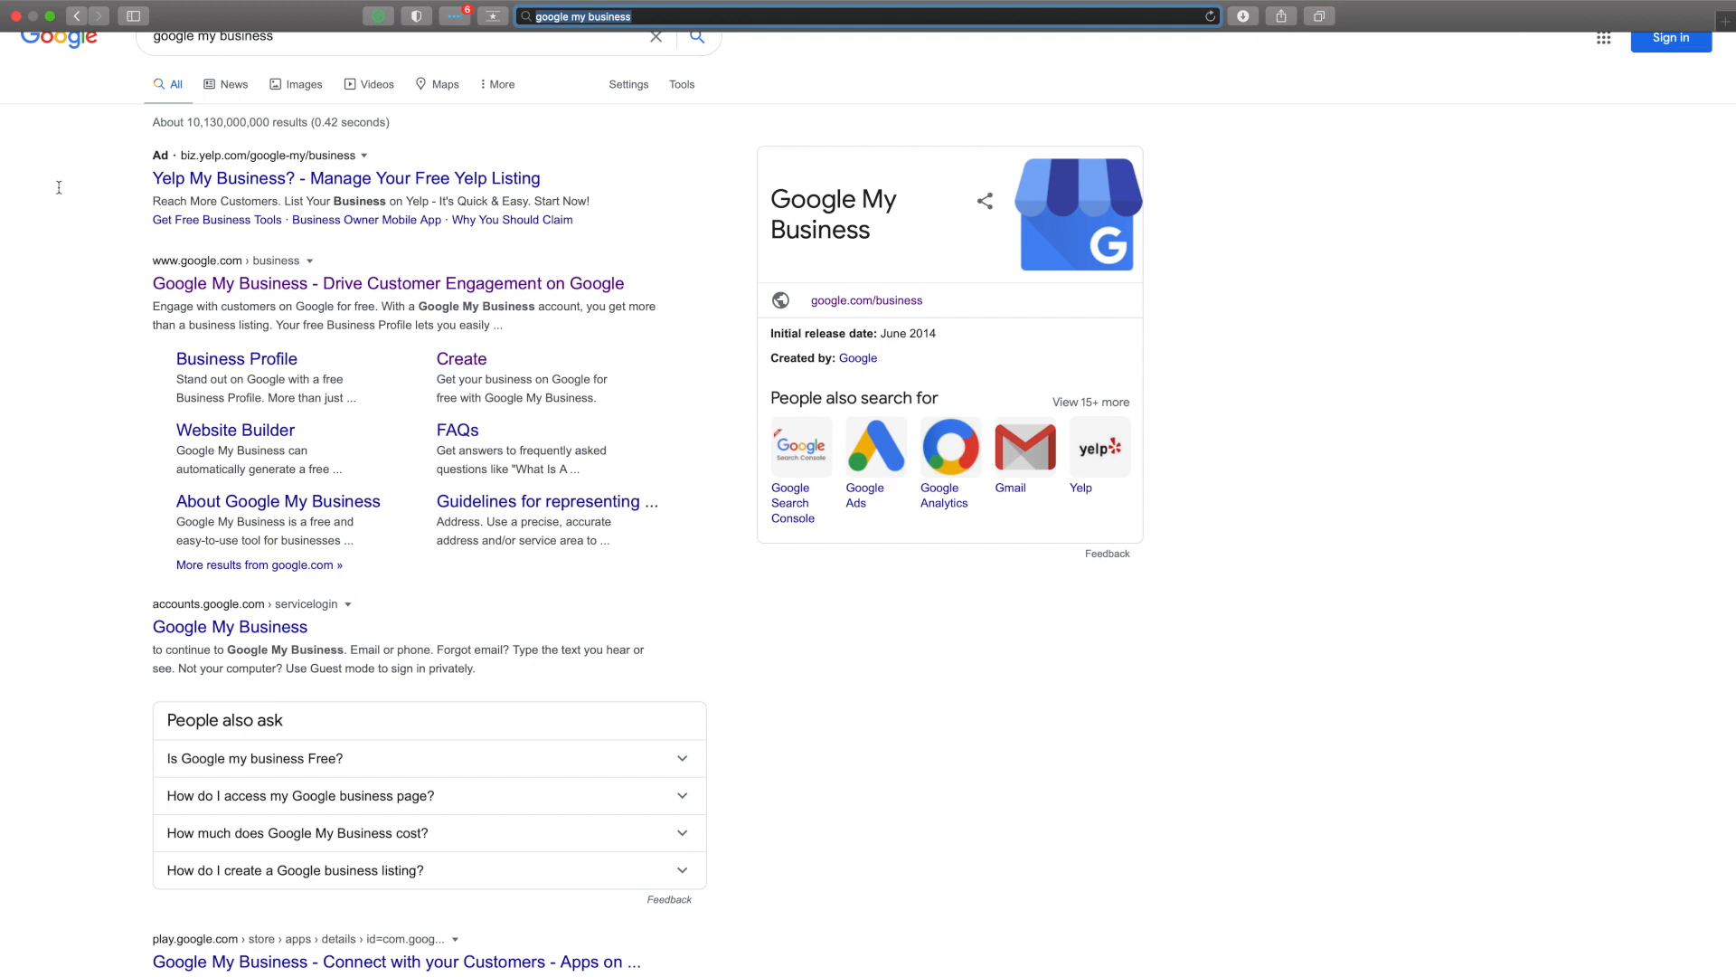
left_click(299, 280)
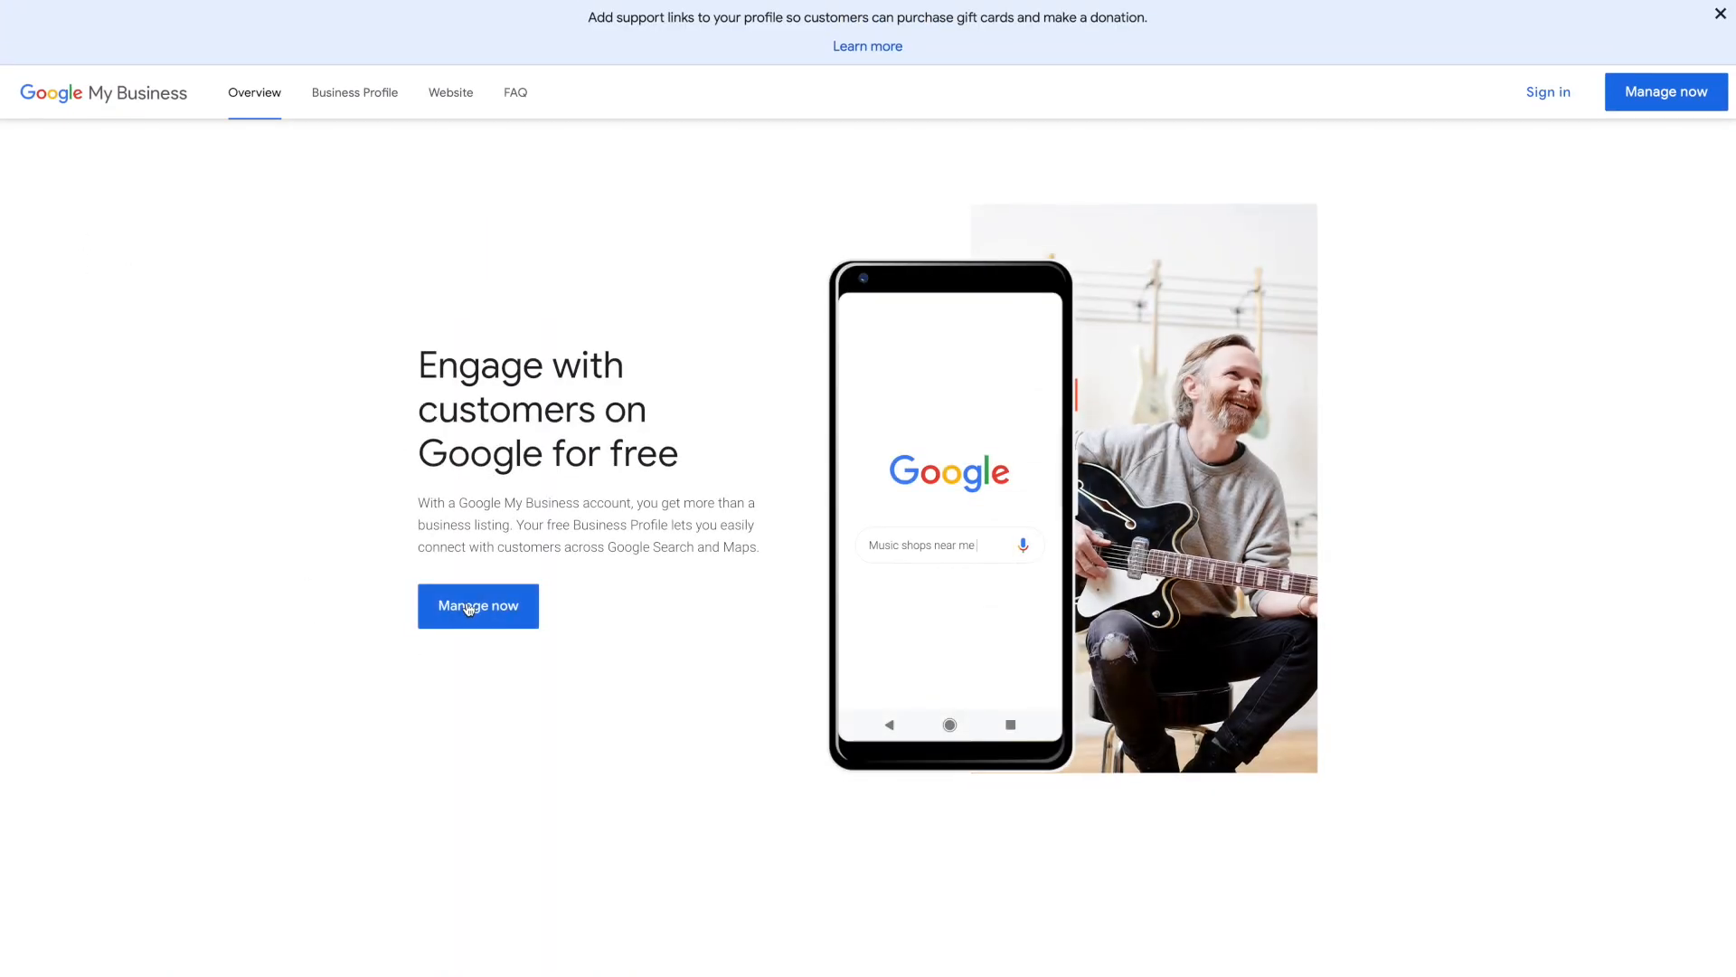
From Manage now, choose Add location > Add single location
left_click(500, 615)
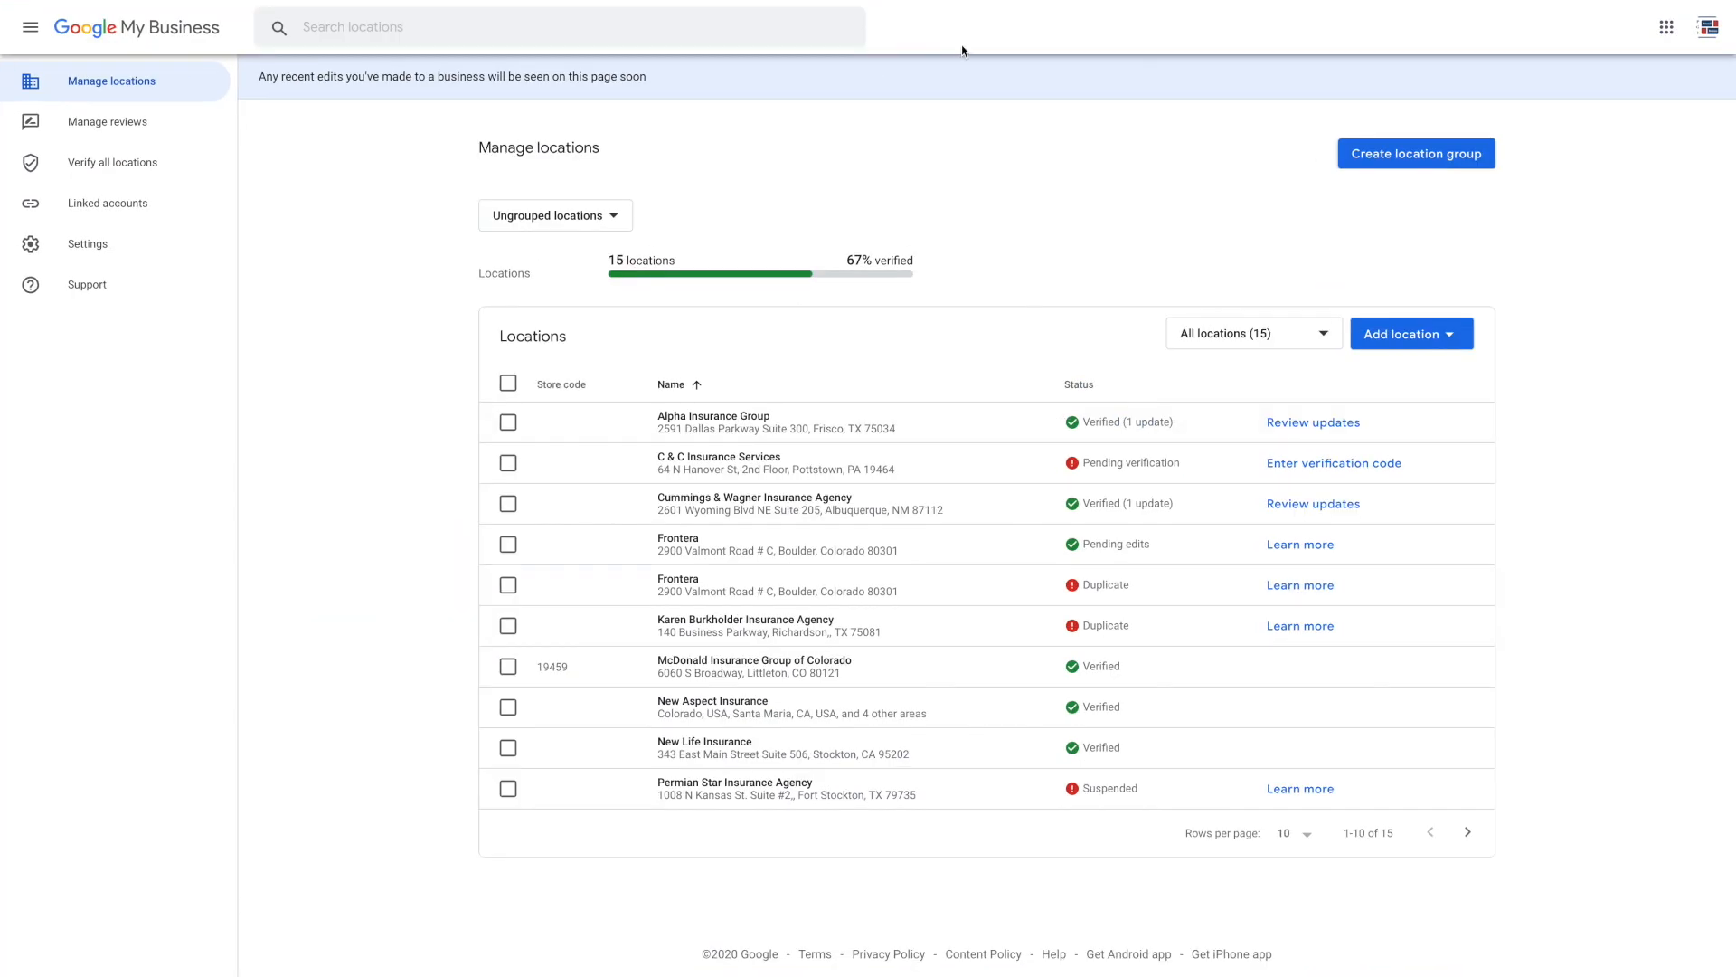
left_click(1409, 343)
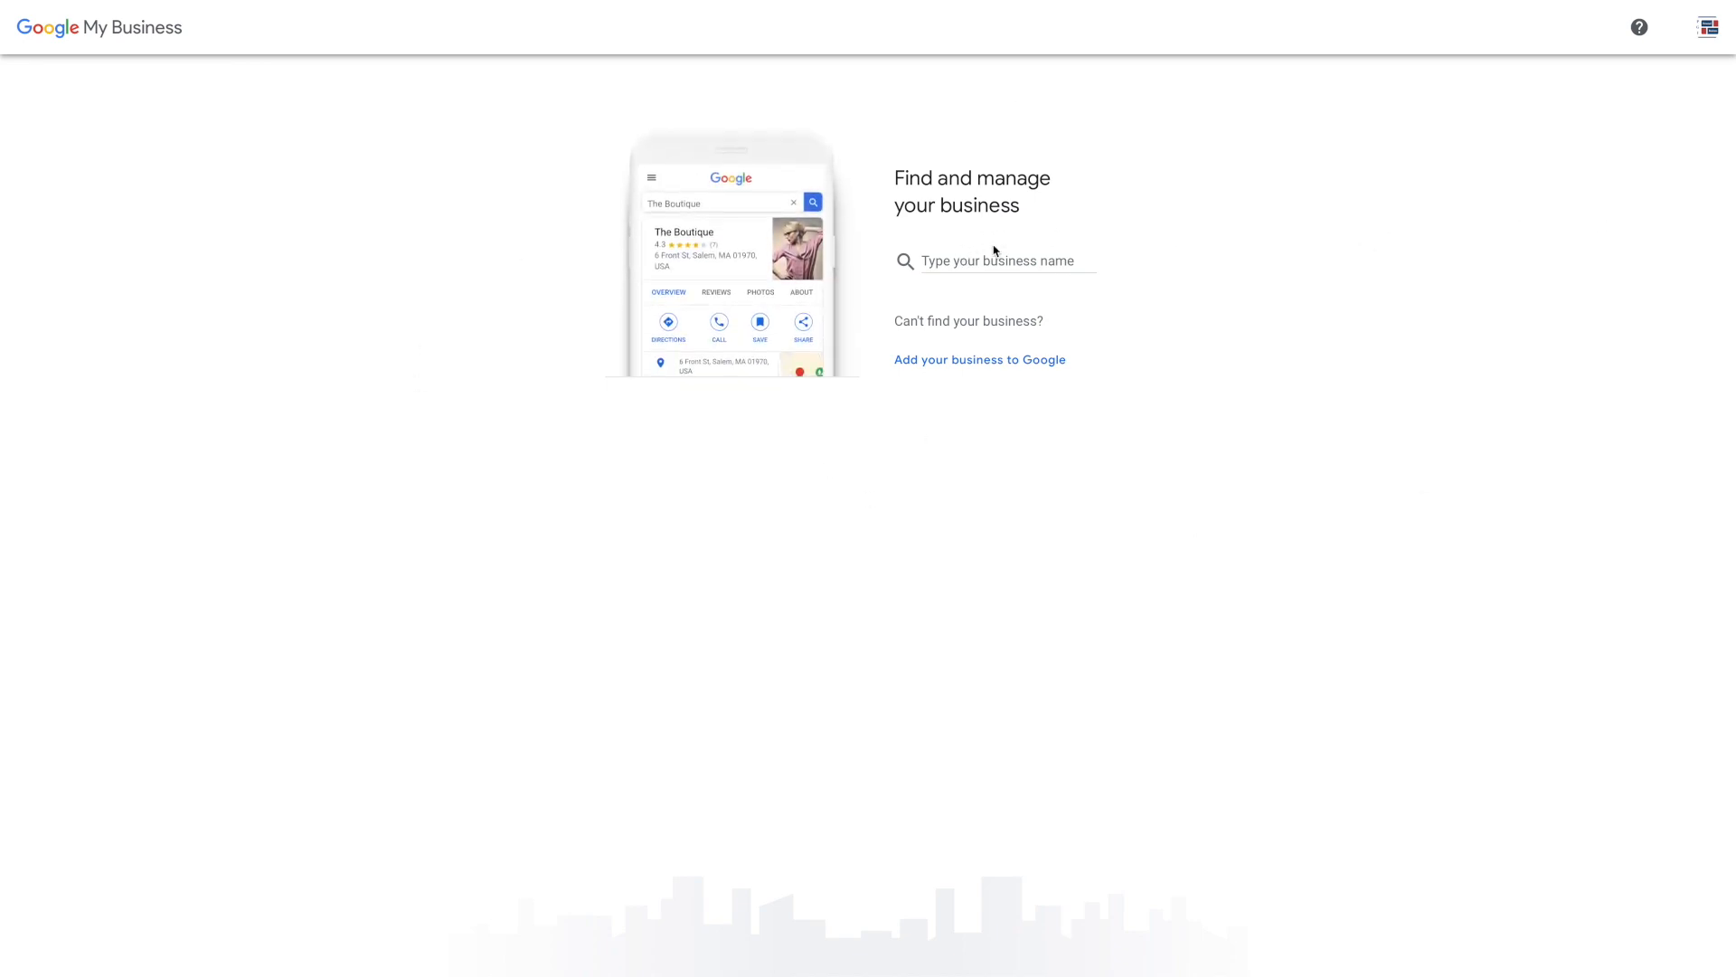
Create a new business named 'Frontera' and set its category to Insurance agency
left_click(987, 262)
type("Frontera")
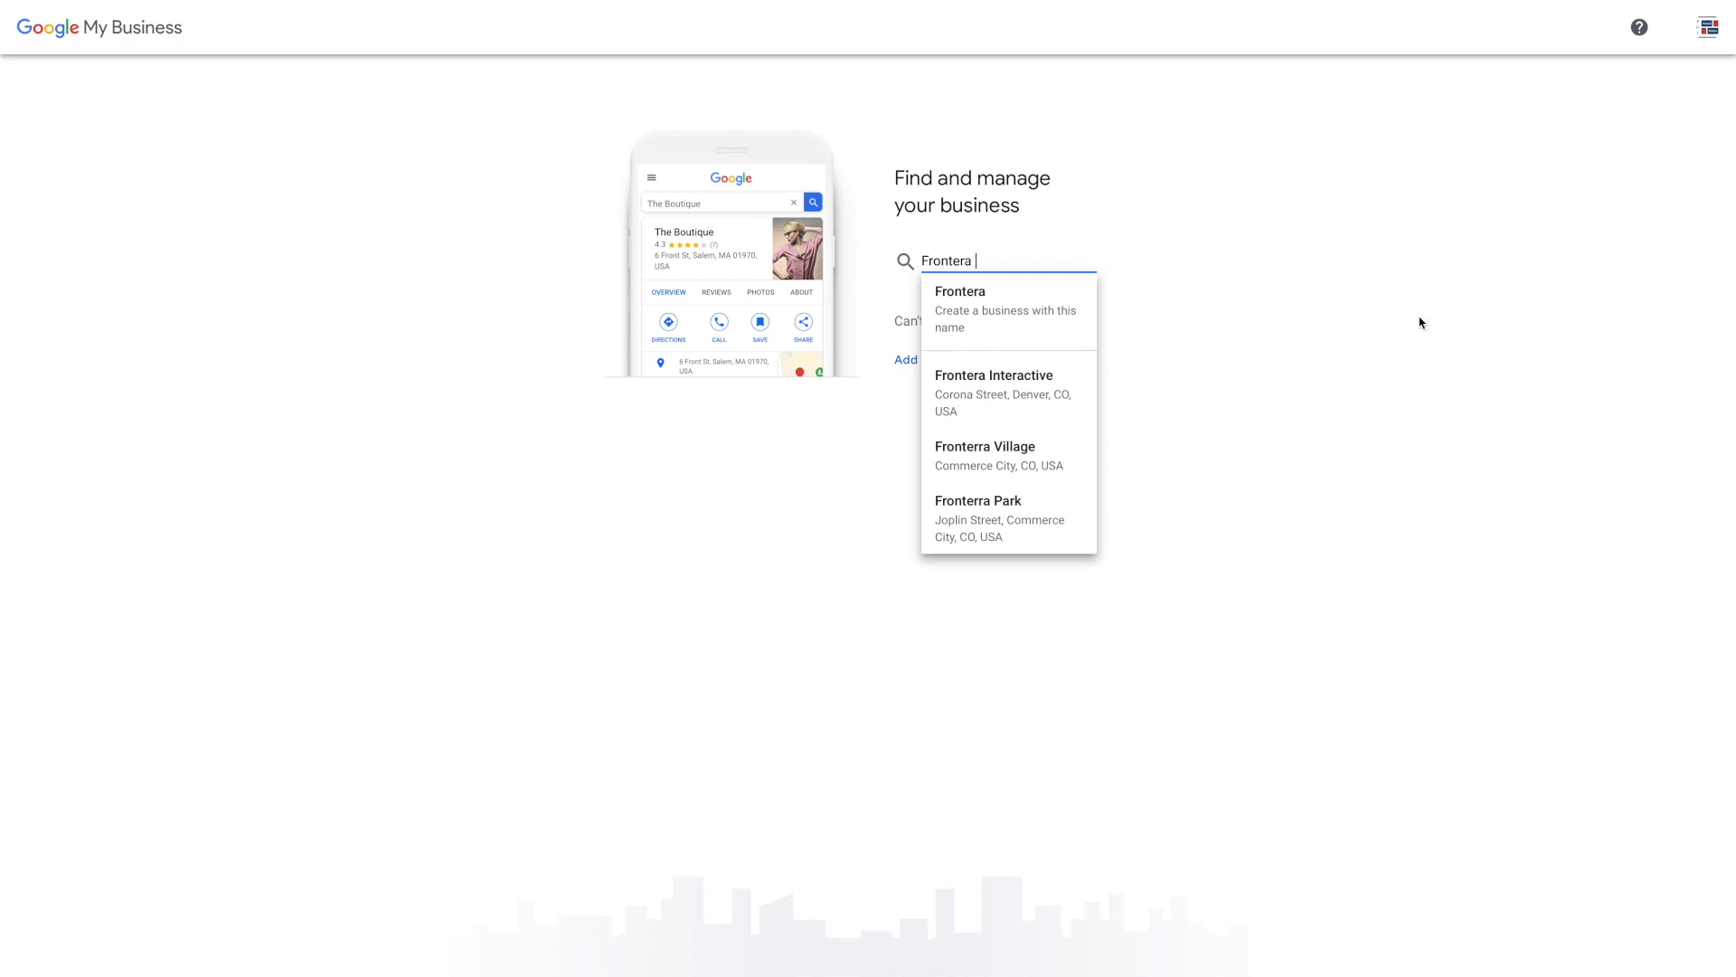
left_click(953, 322)
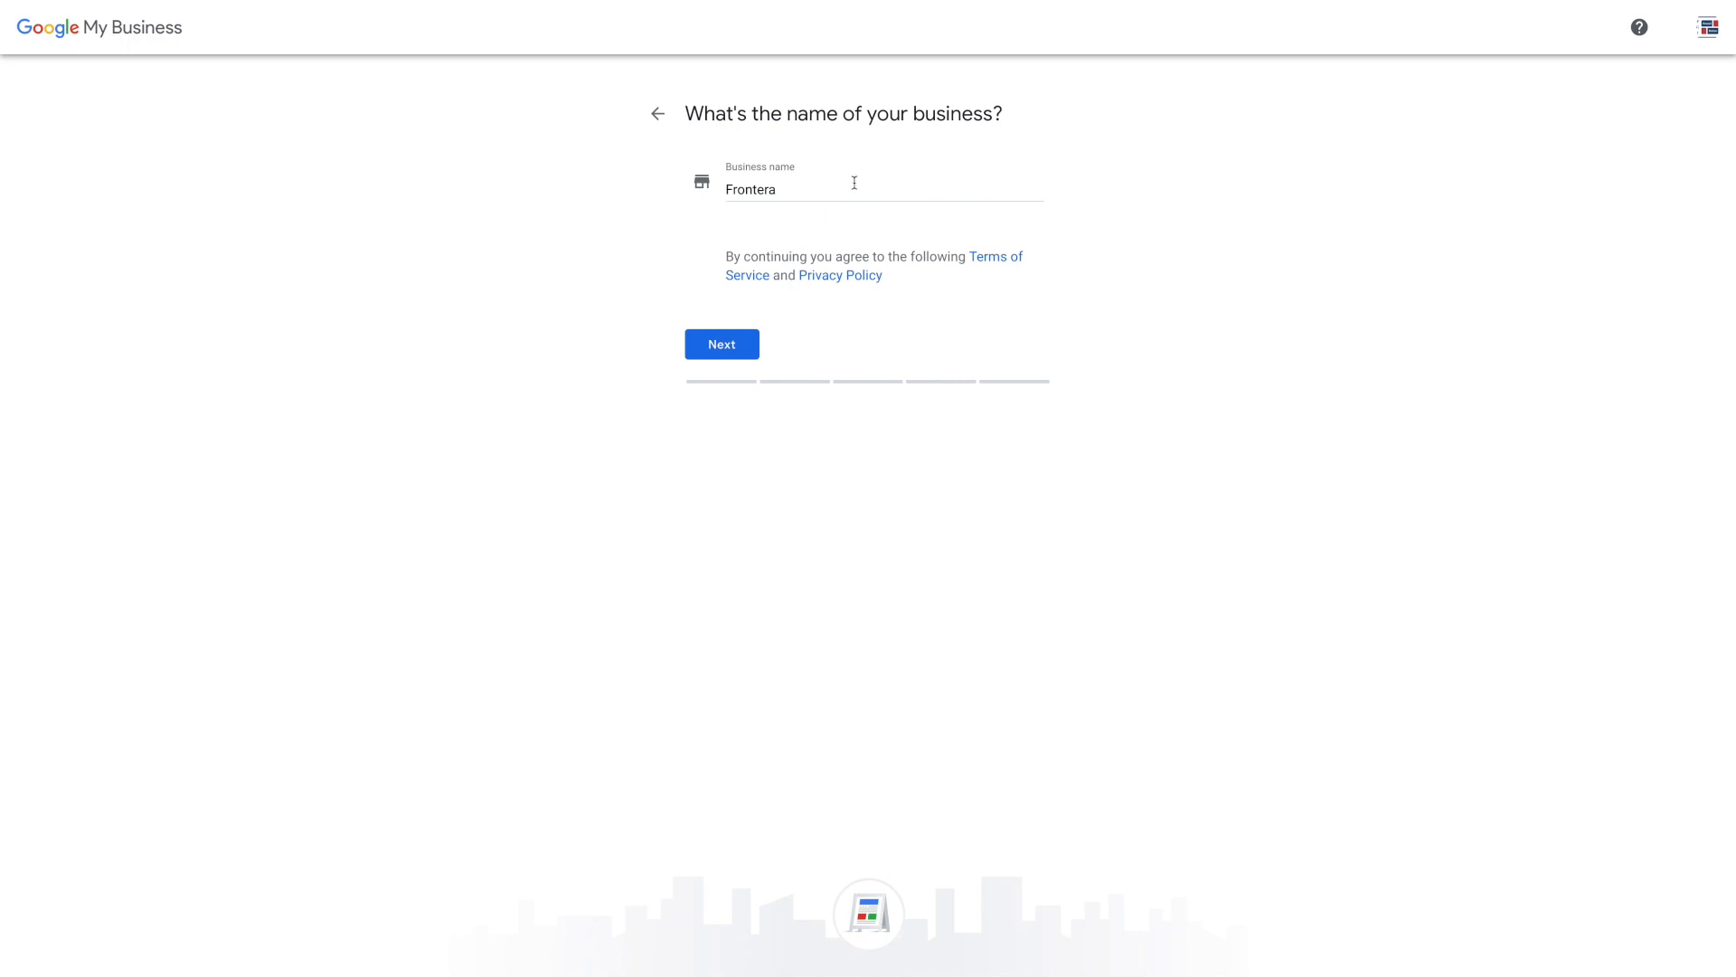
left_click(722, 344)
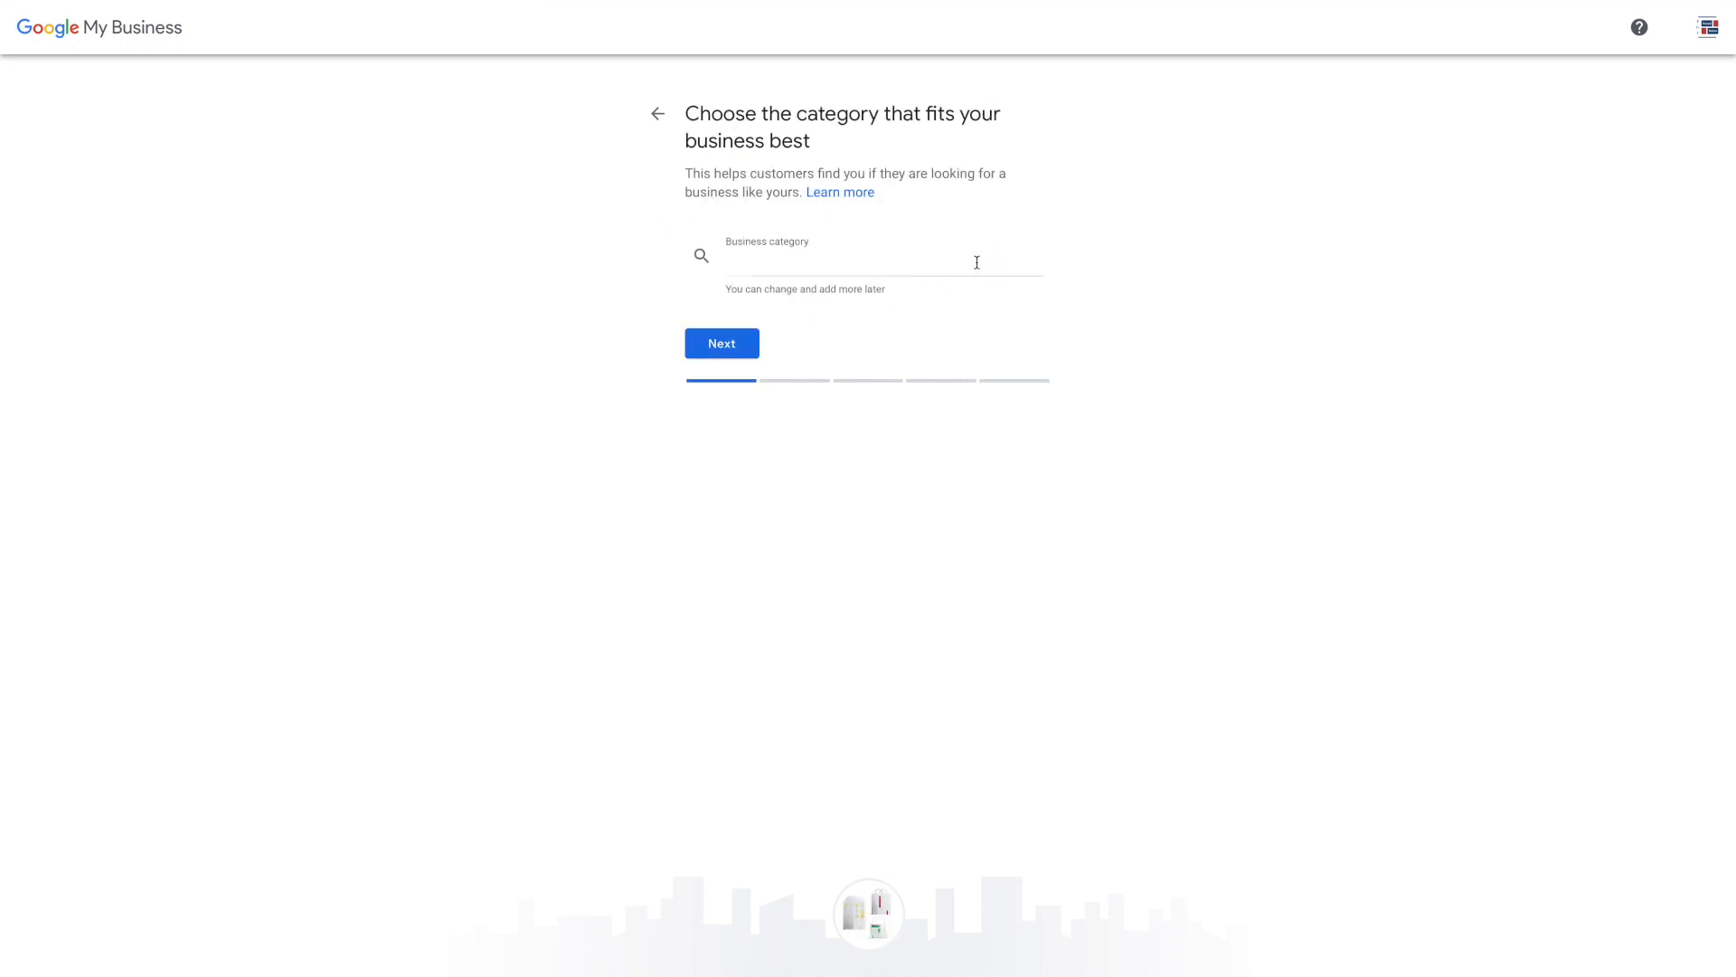
left_click(887, 263)
type("Insurance")
left_click(866, 286)
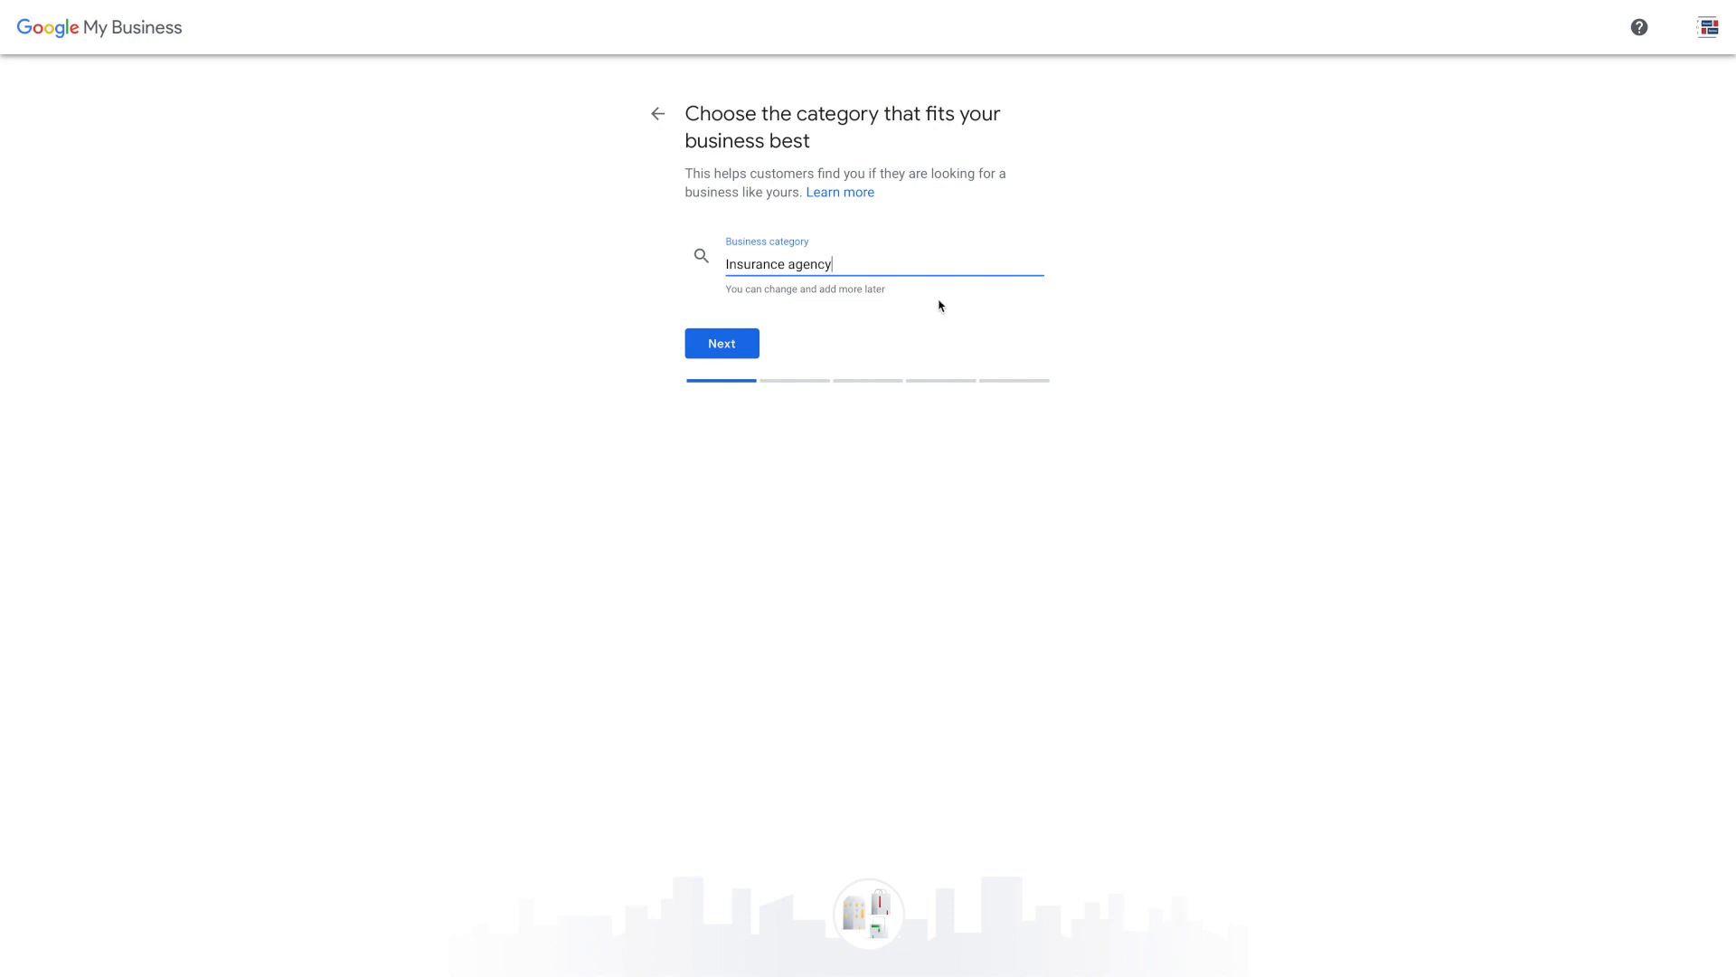
Confirm the Insurance agency category and move on to the customer-visit location question
left_click(732, 344)
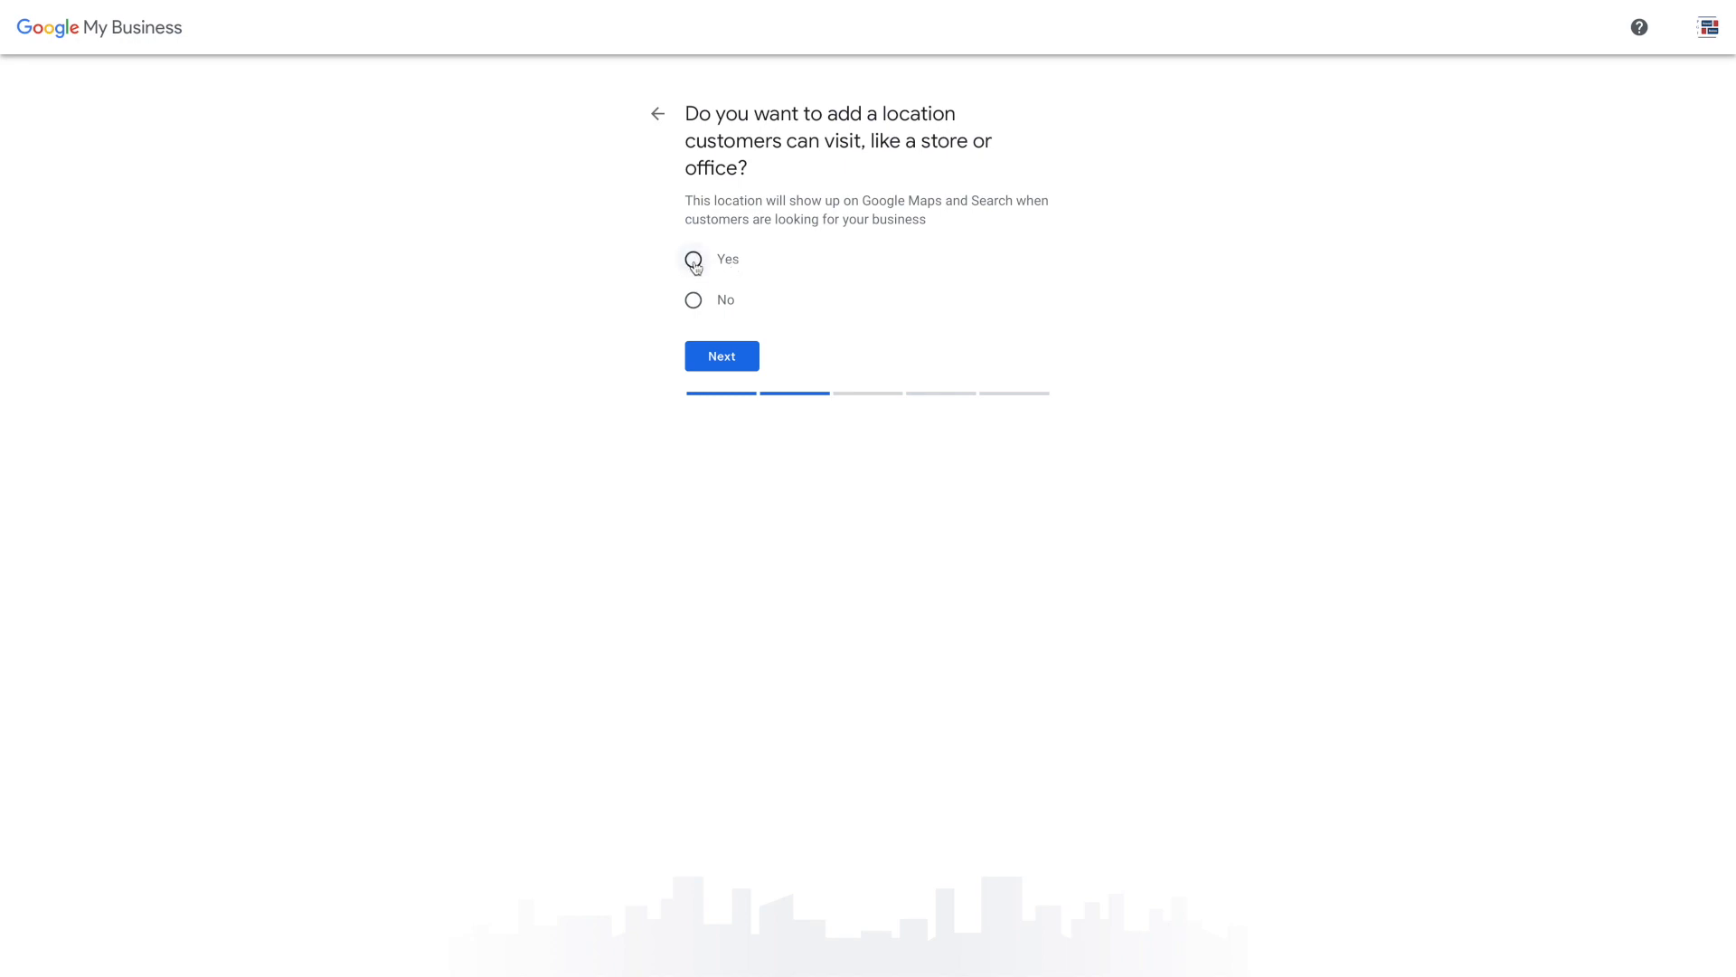
left_click(731, 360)
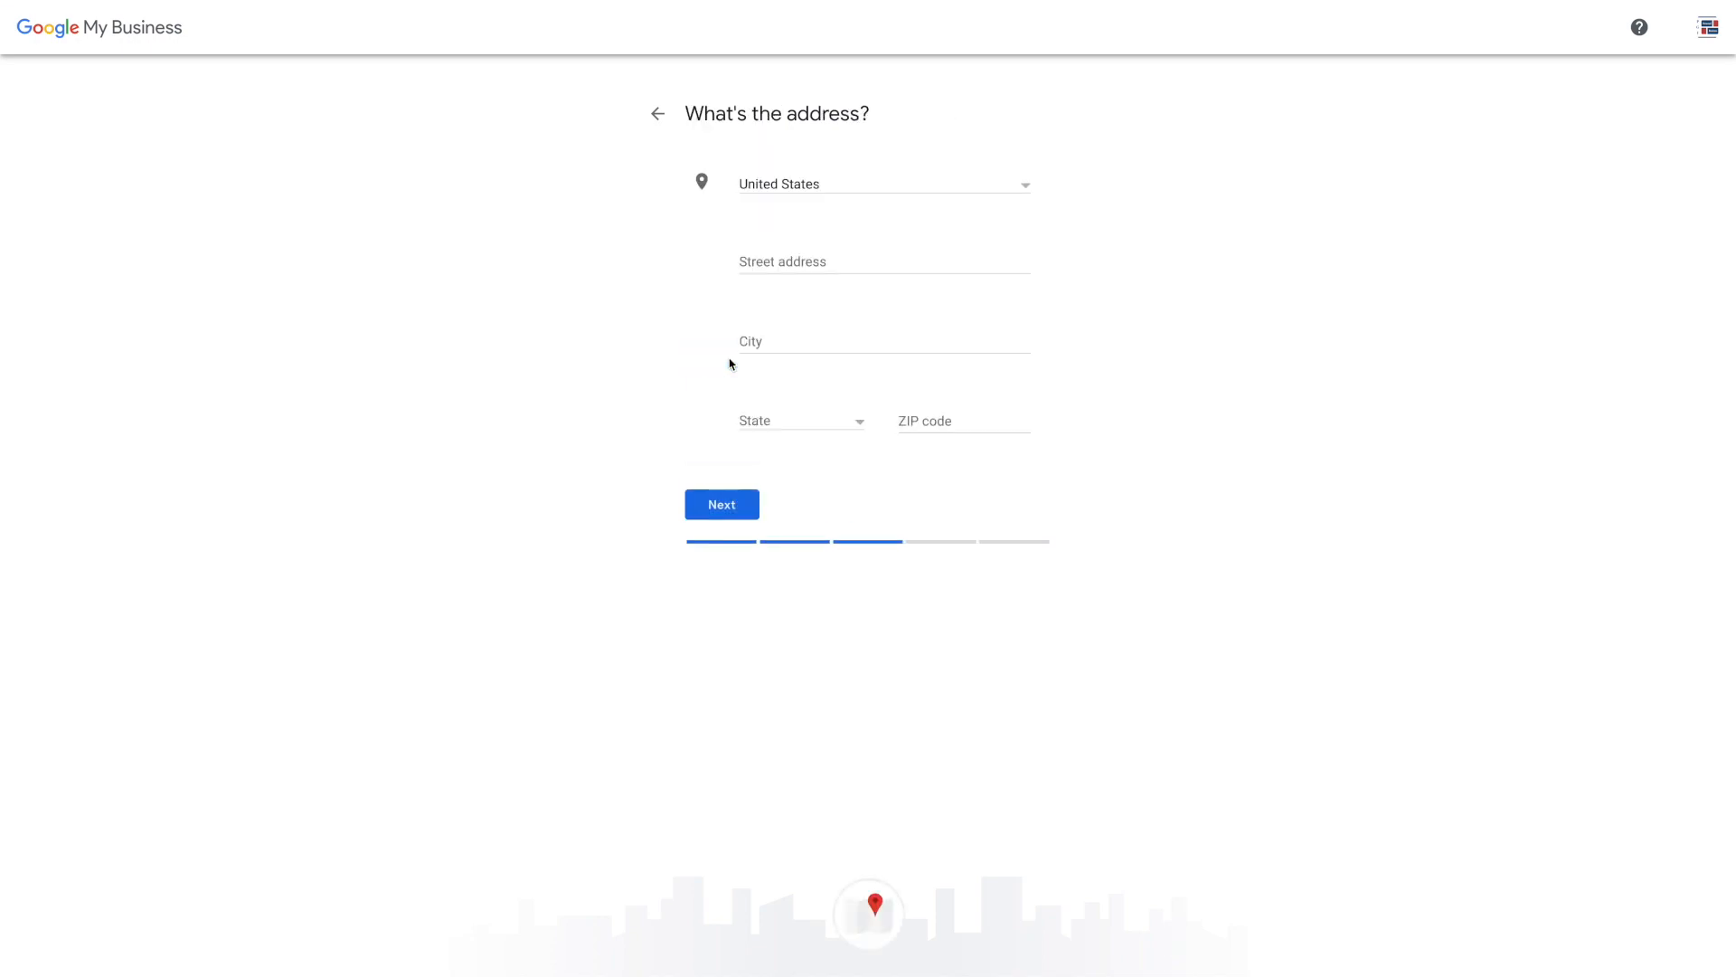
left_click(820, 264)
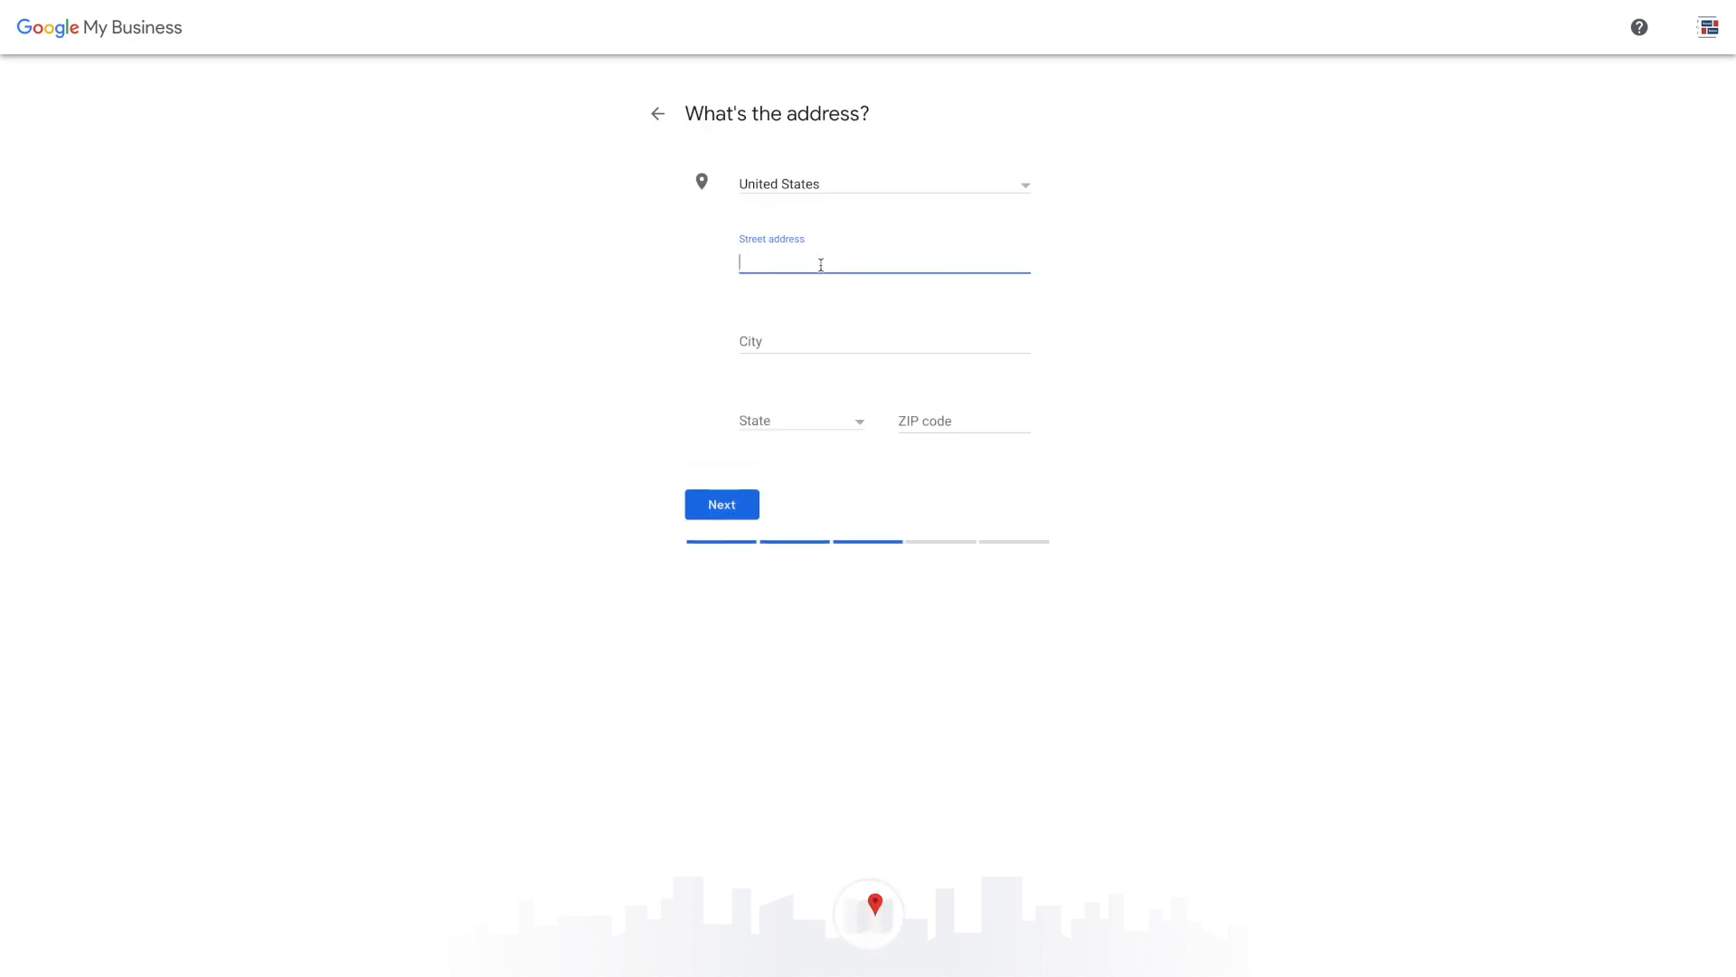
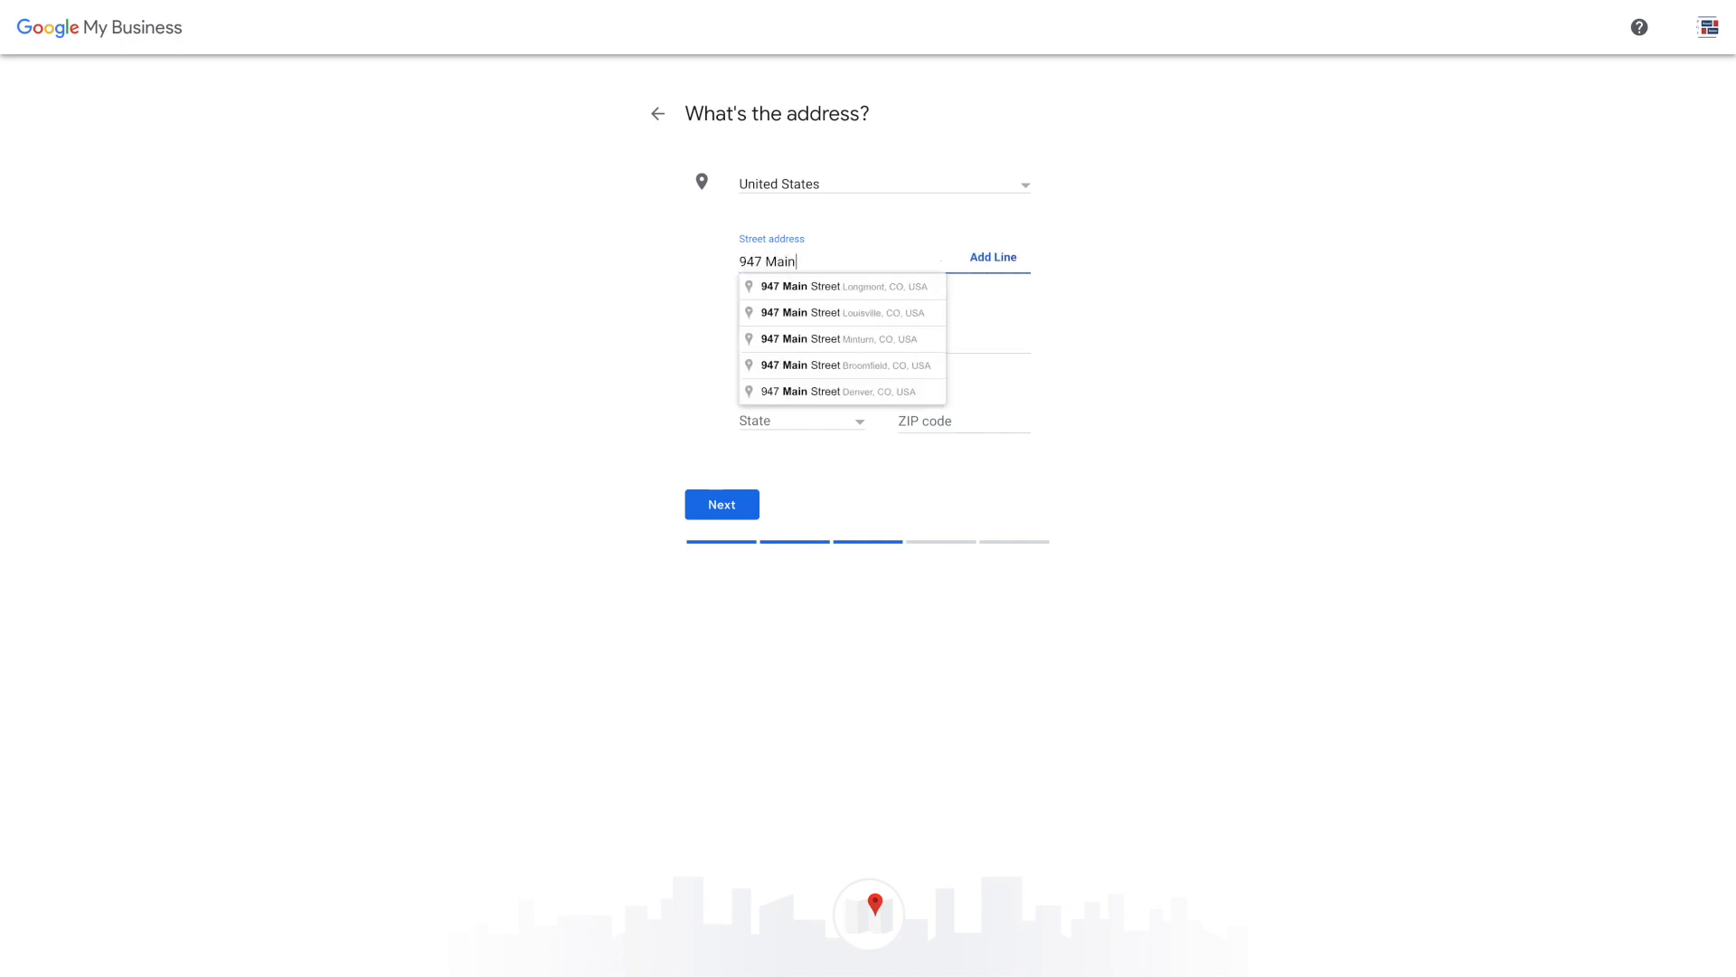
left_click(840, 286)
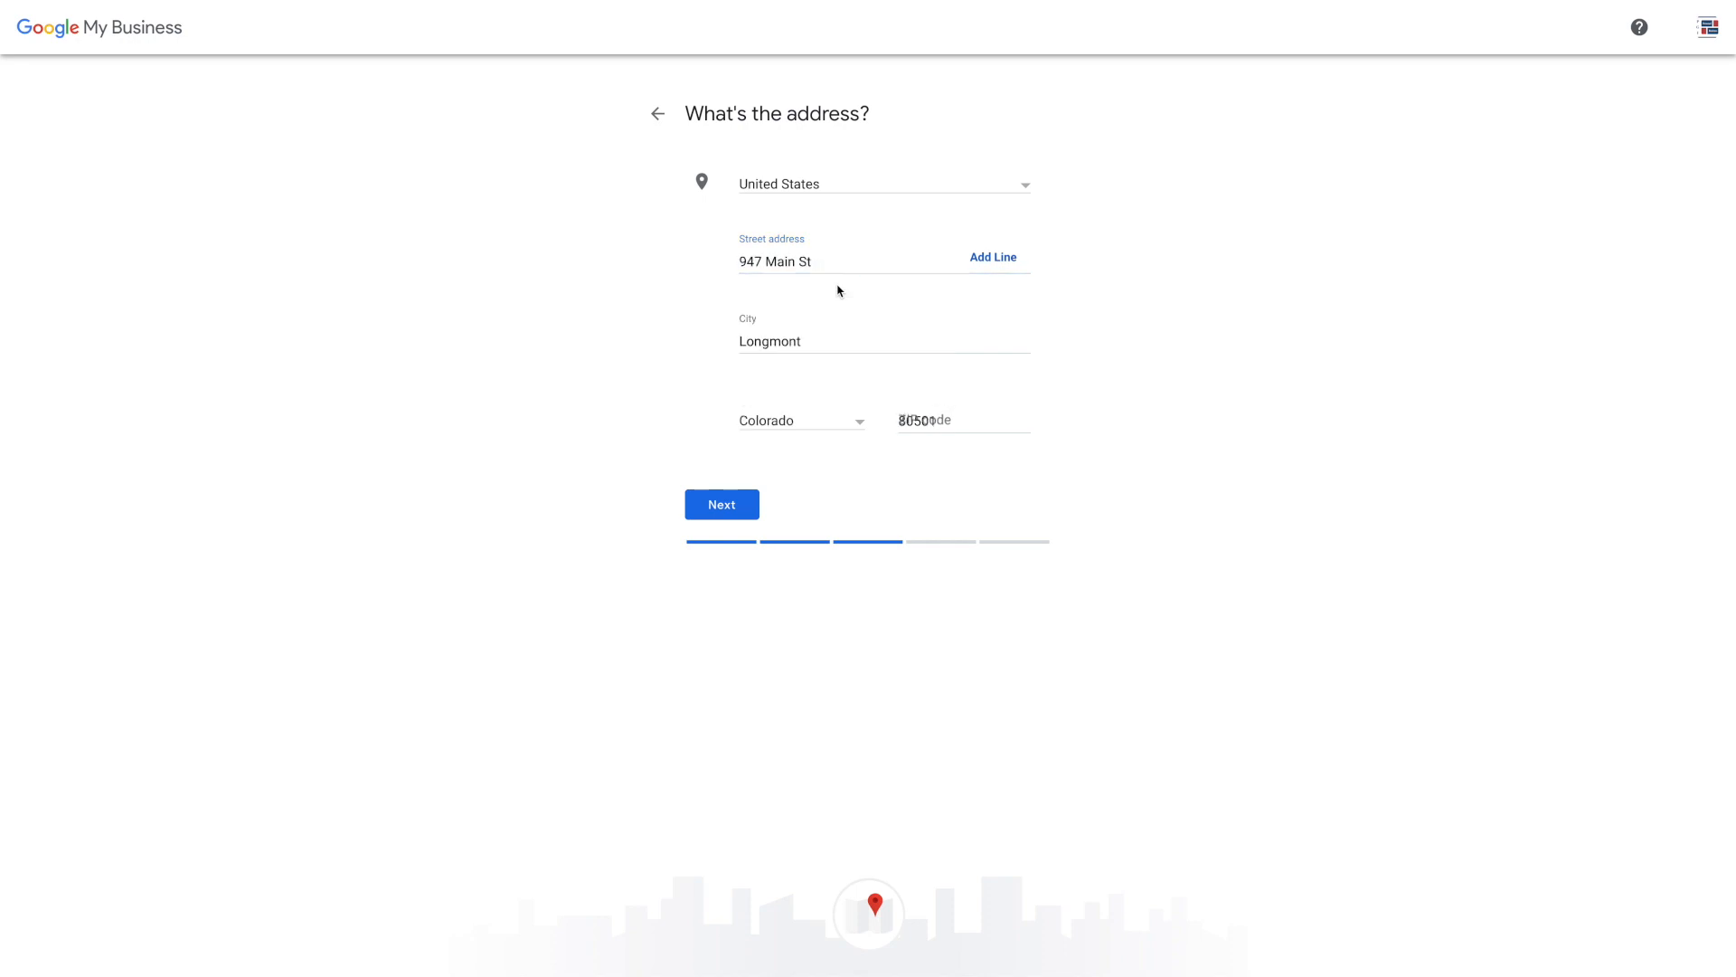
left_click(993, 258)
type("Suite B")
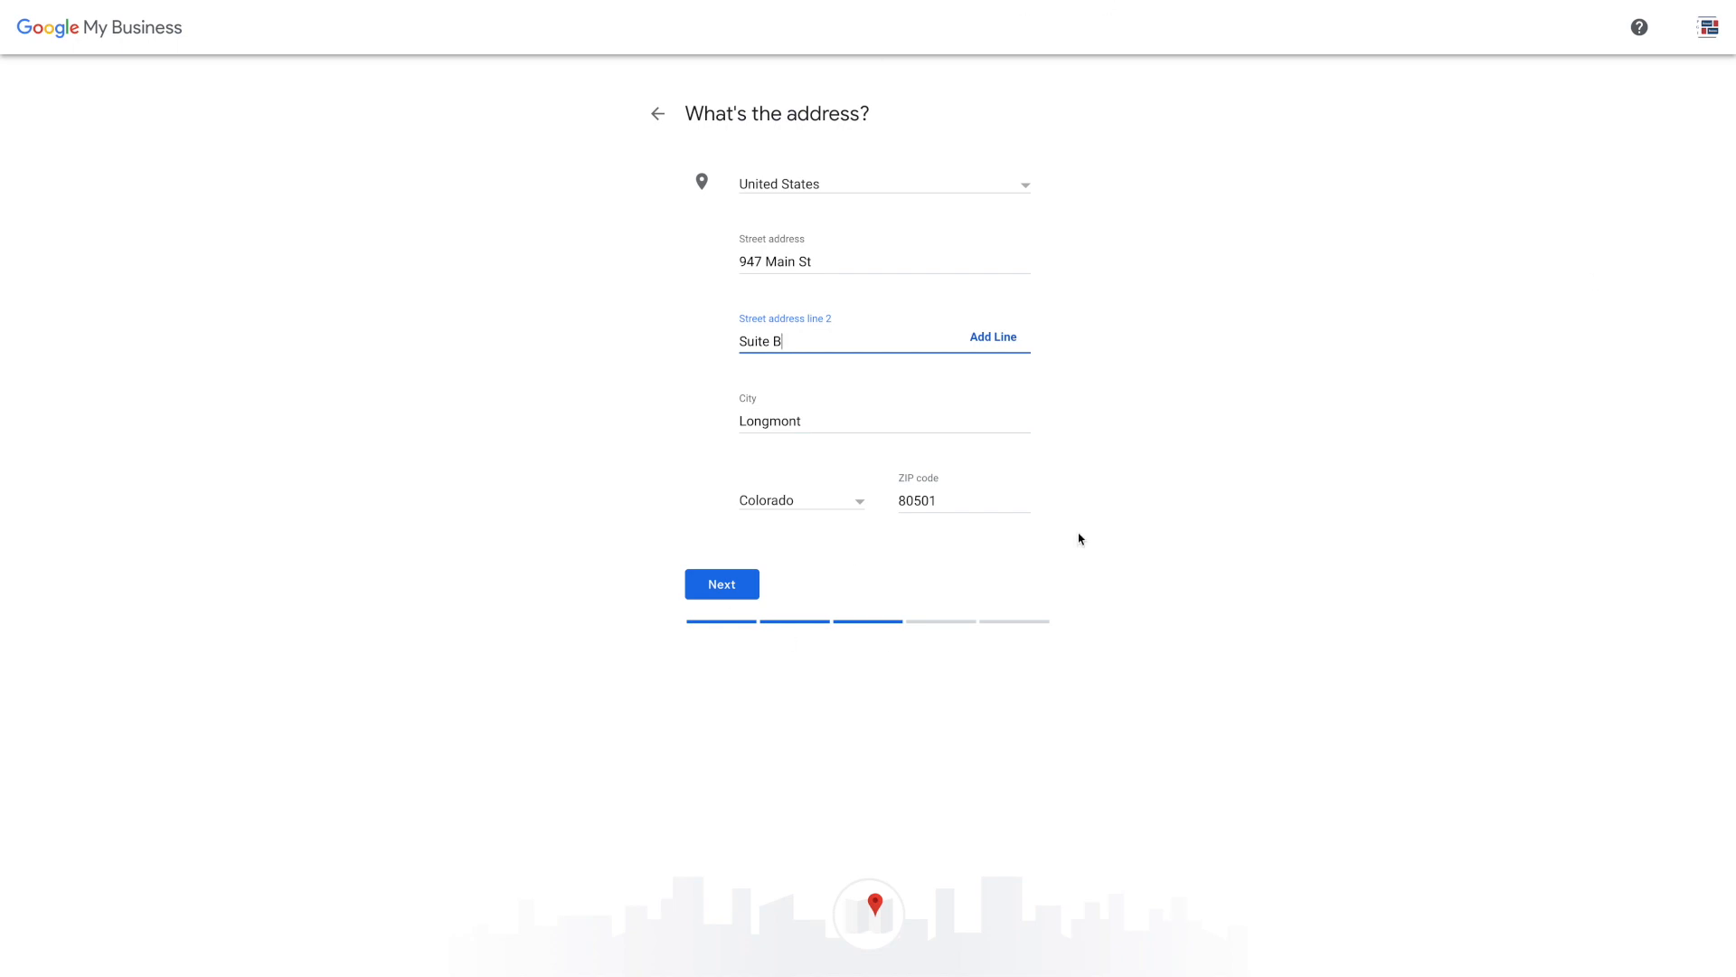
left_click(723, 586)
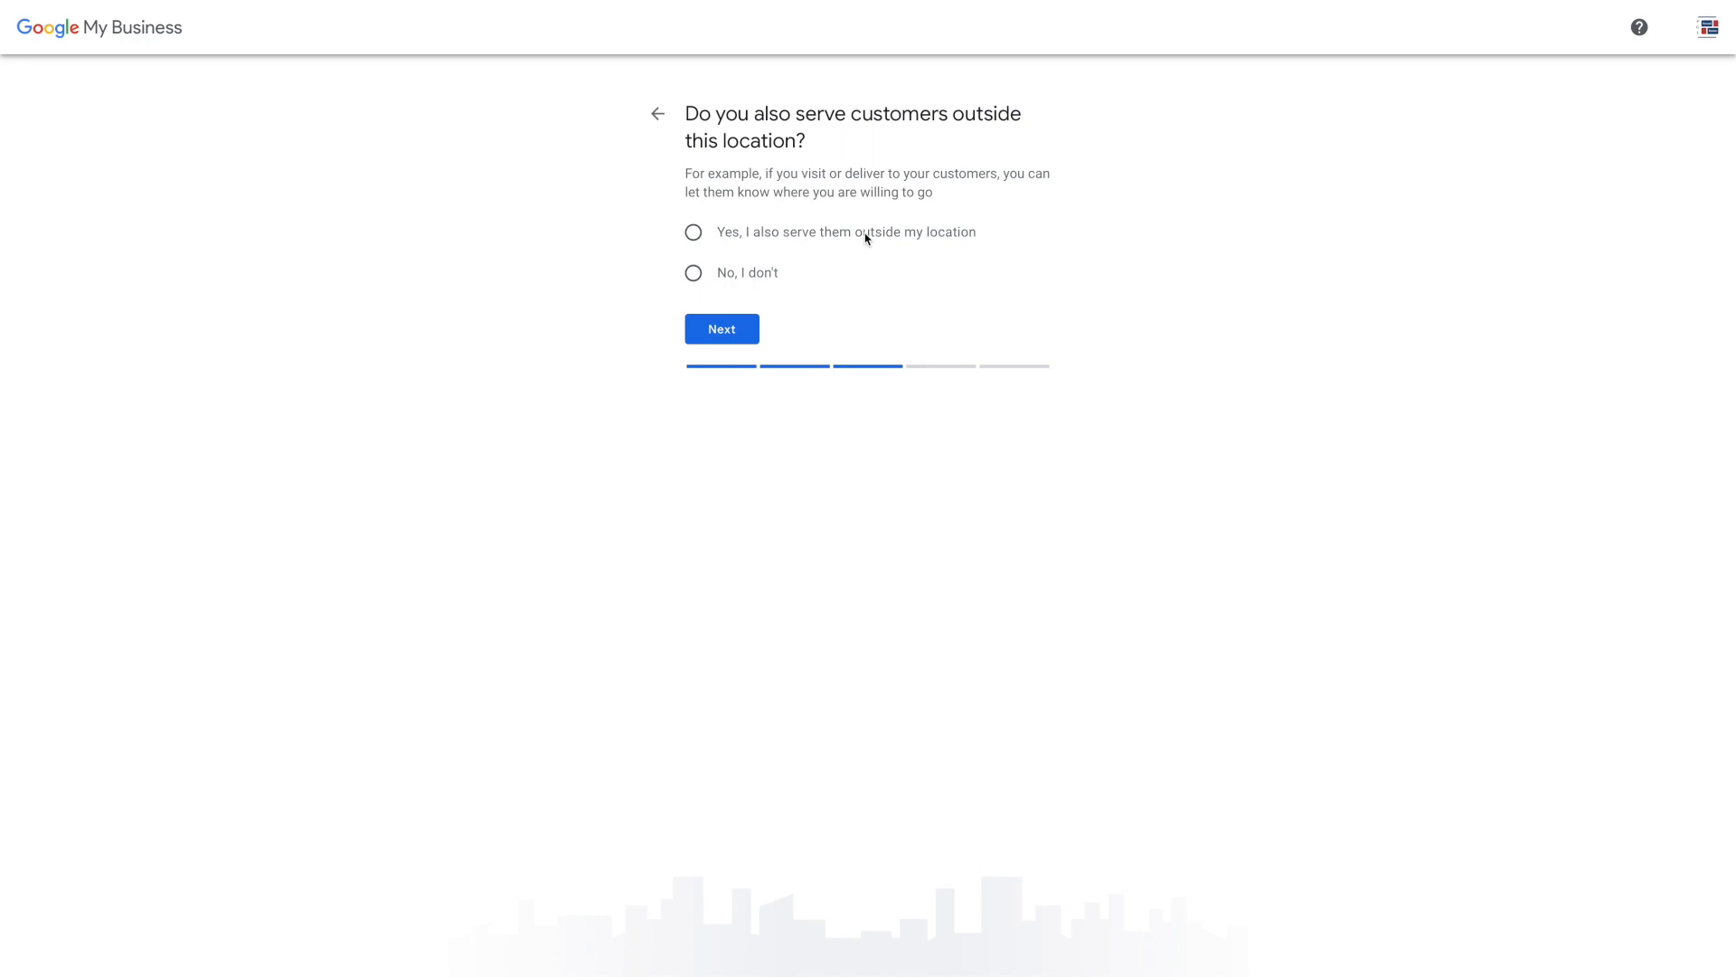
Indicate customers are served elsewhere and add Denver, Colorado Springs and Fort Collins as service areas
left_click(901, 237)
left_click(732, 337)
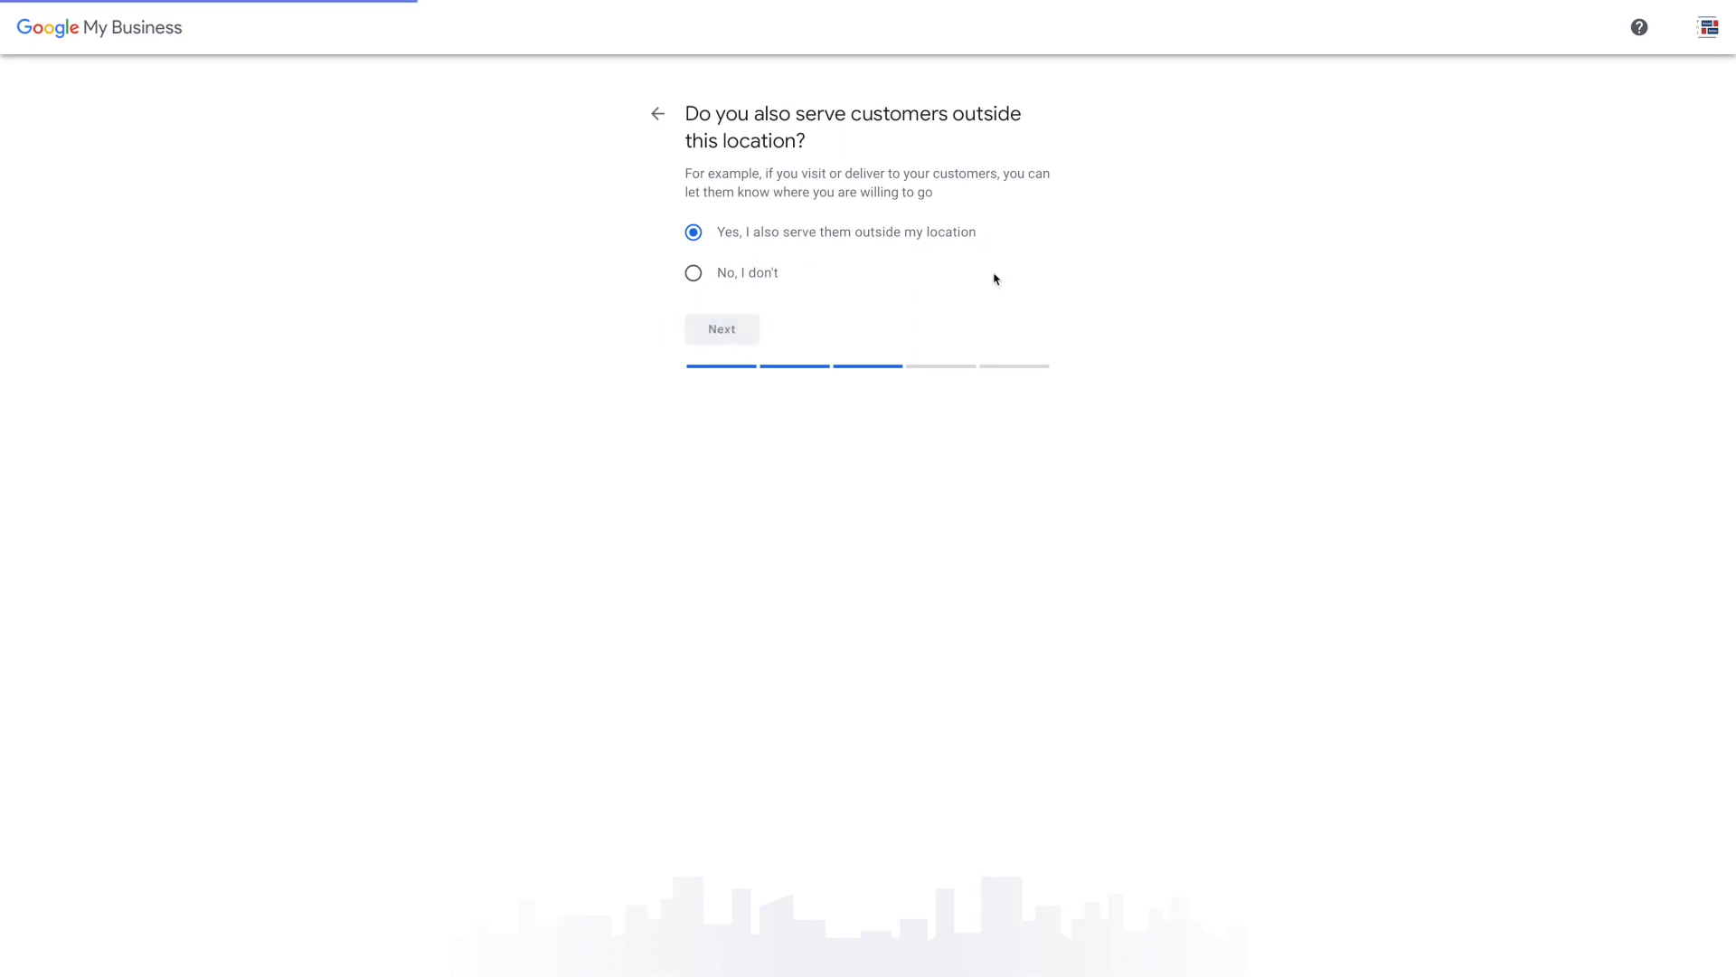
left_click(765, 239)
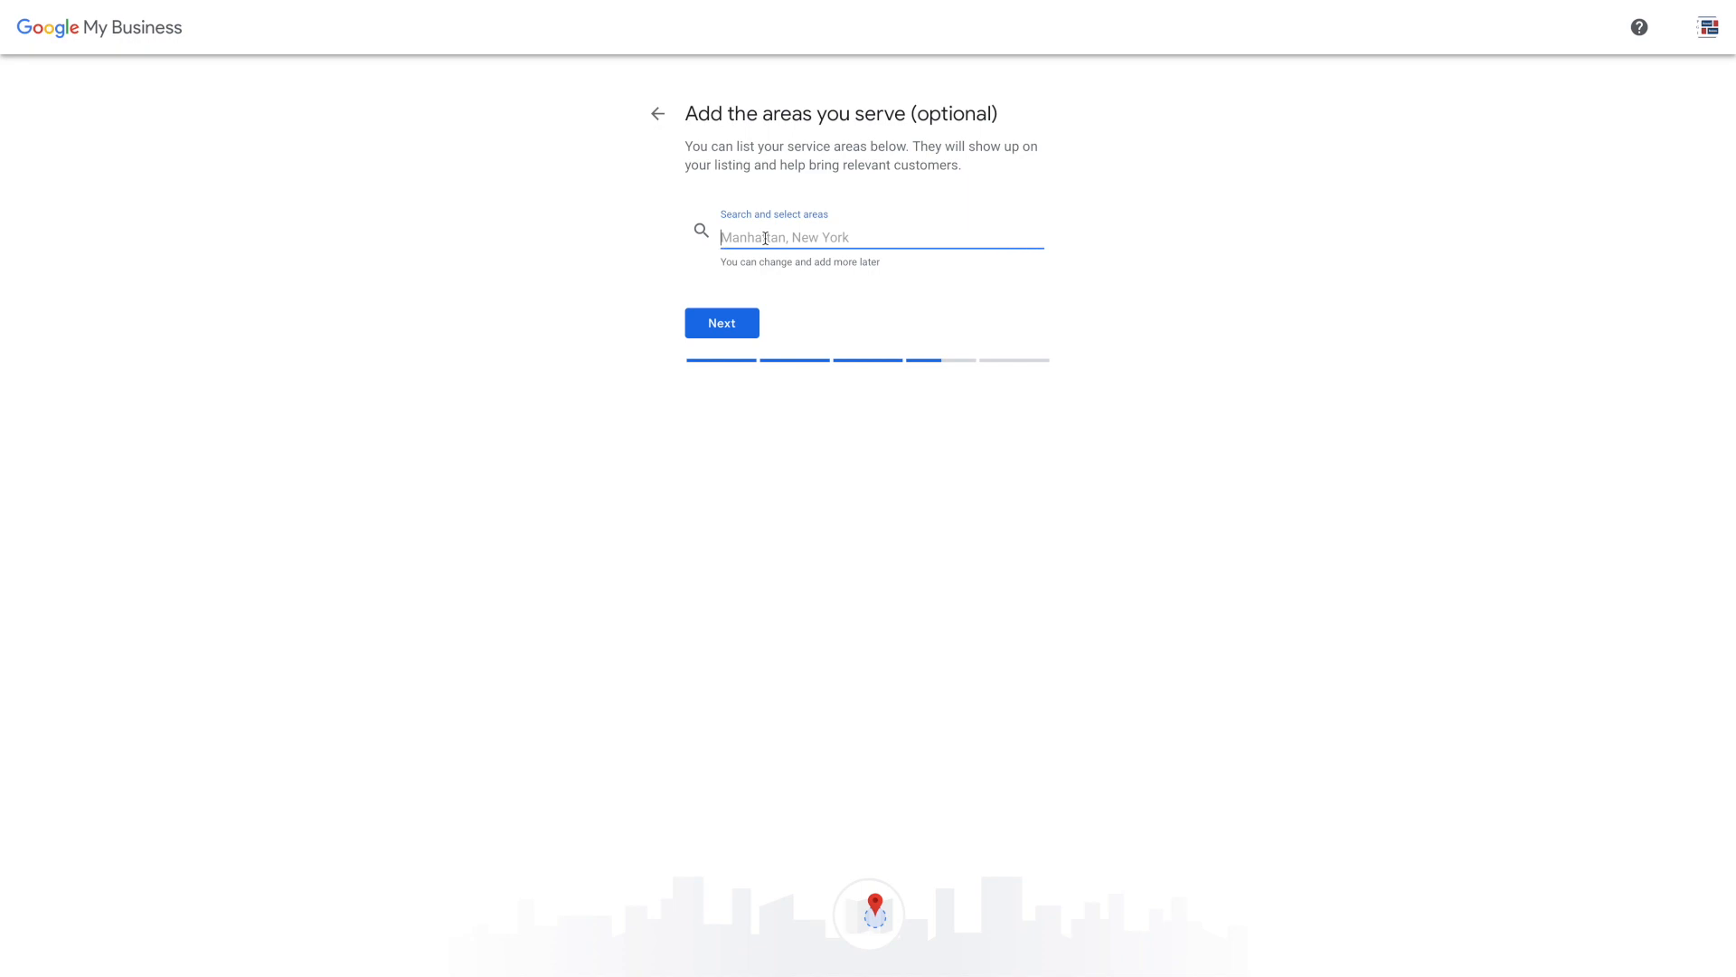
type("Denver")
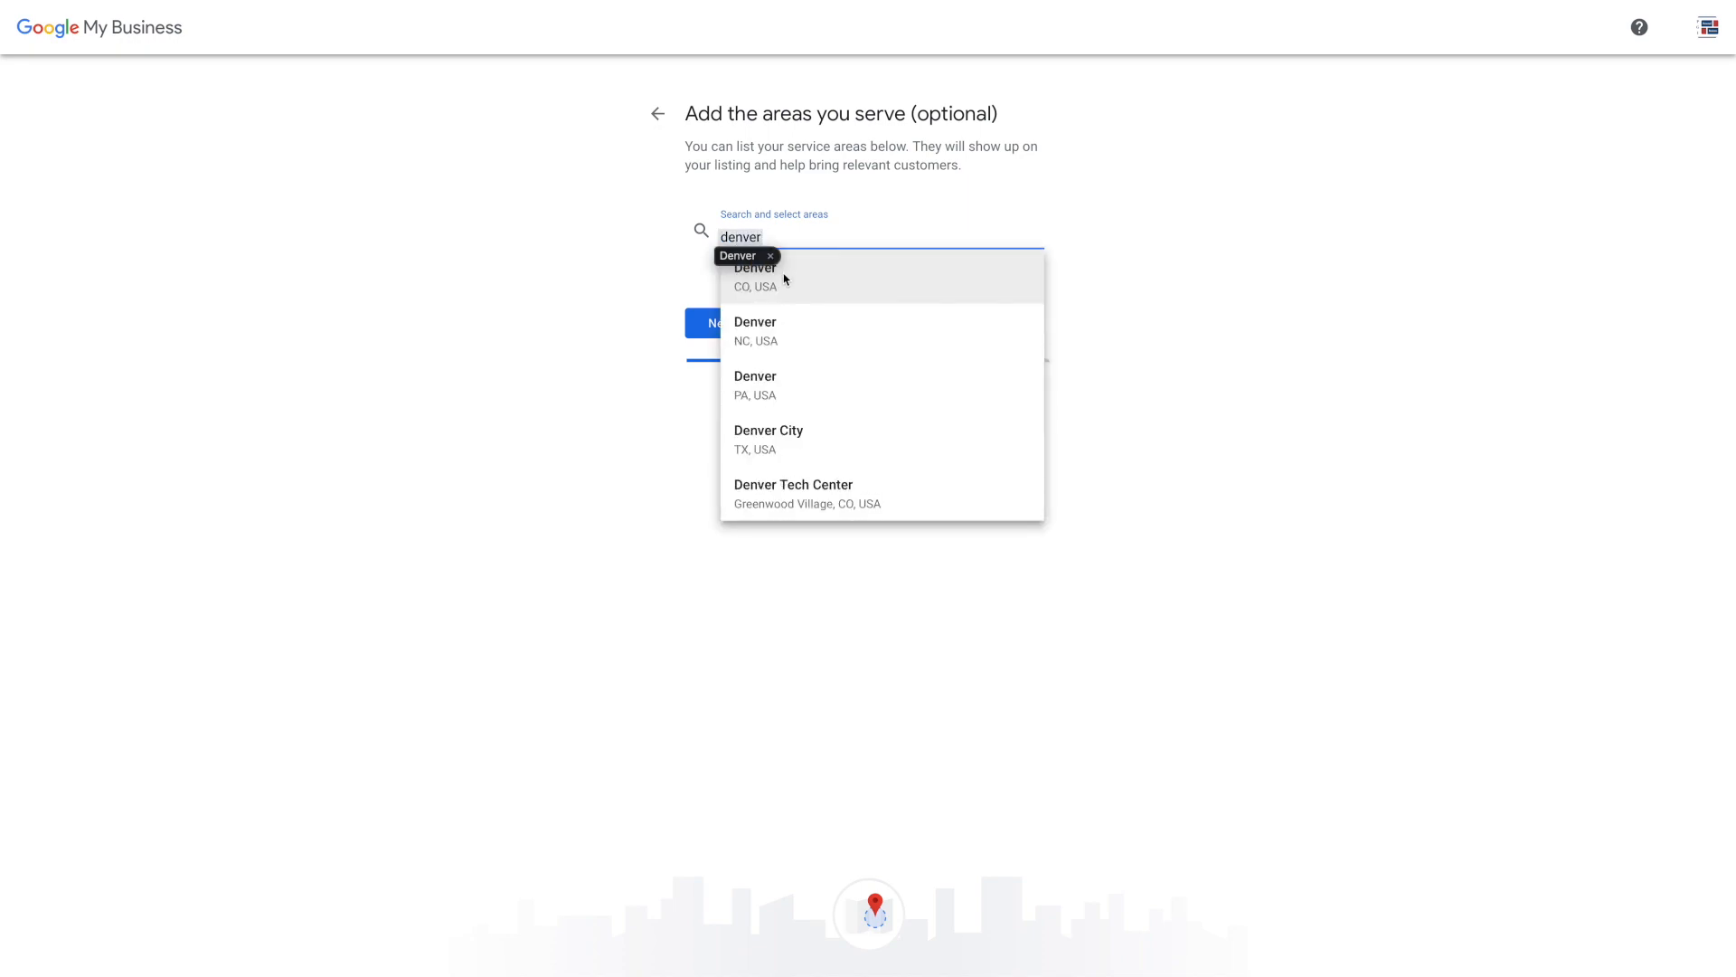
left_click(767, 288)
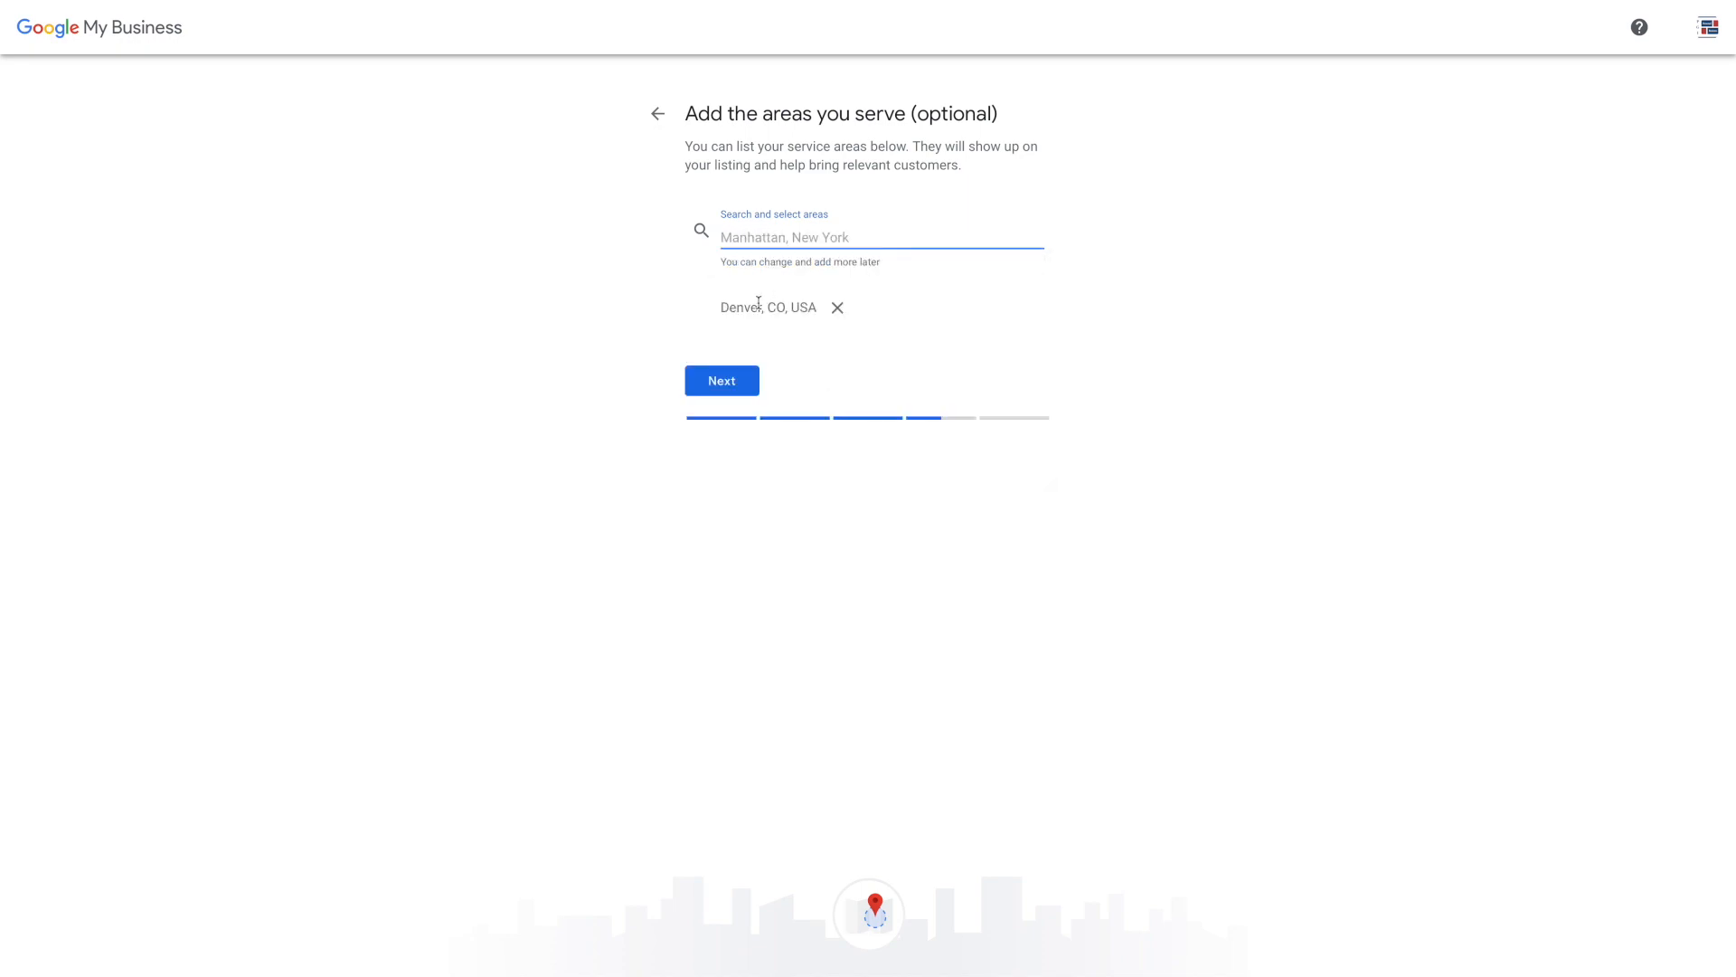
type("colorado")
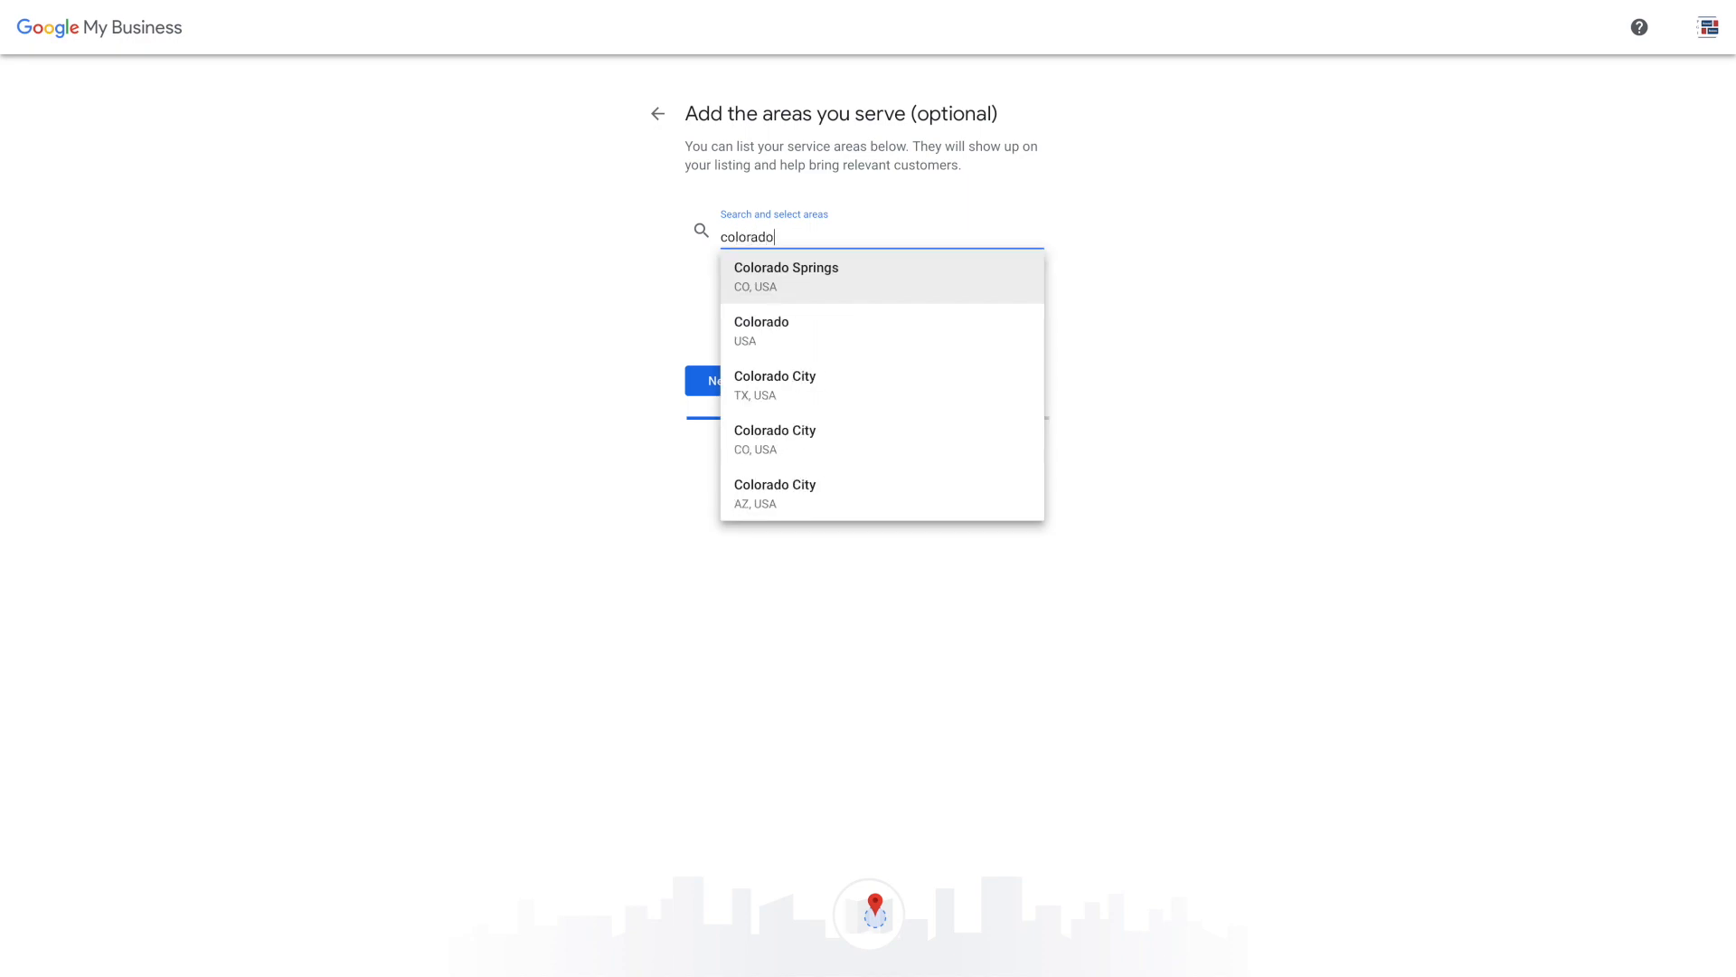
key("Return")
type("fort co")
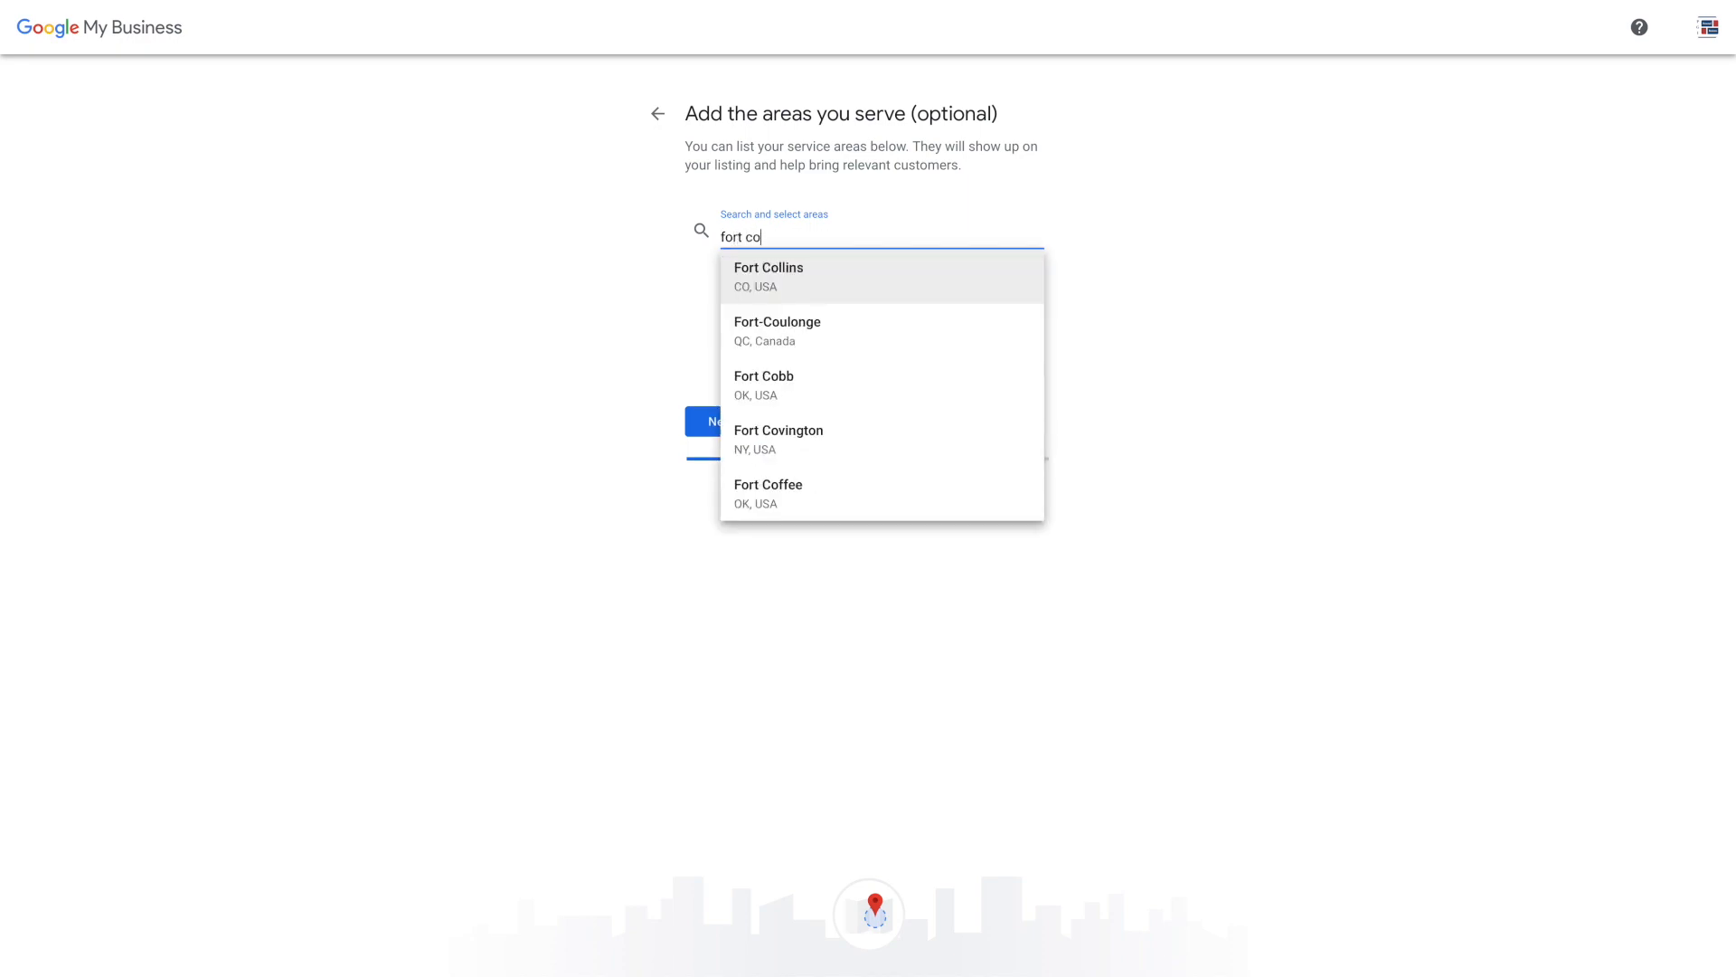
key("Return")
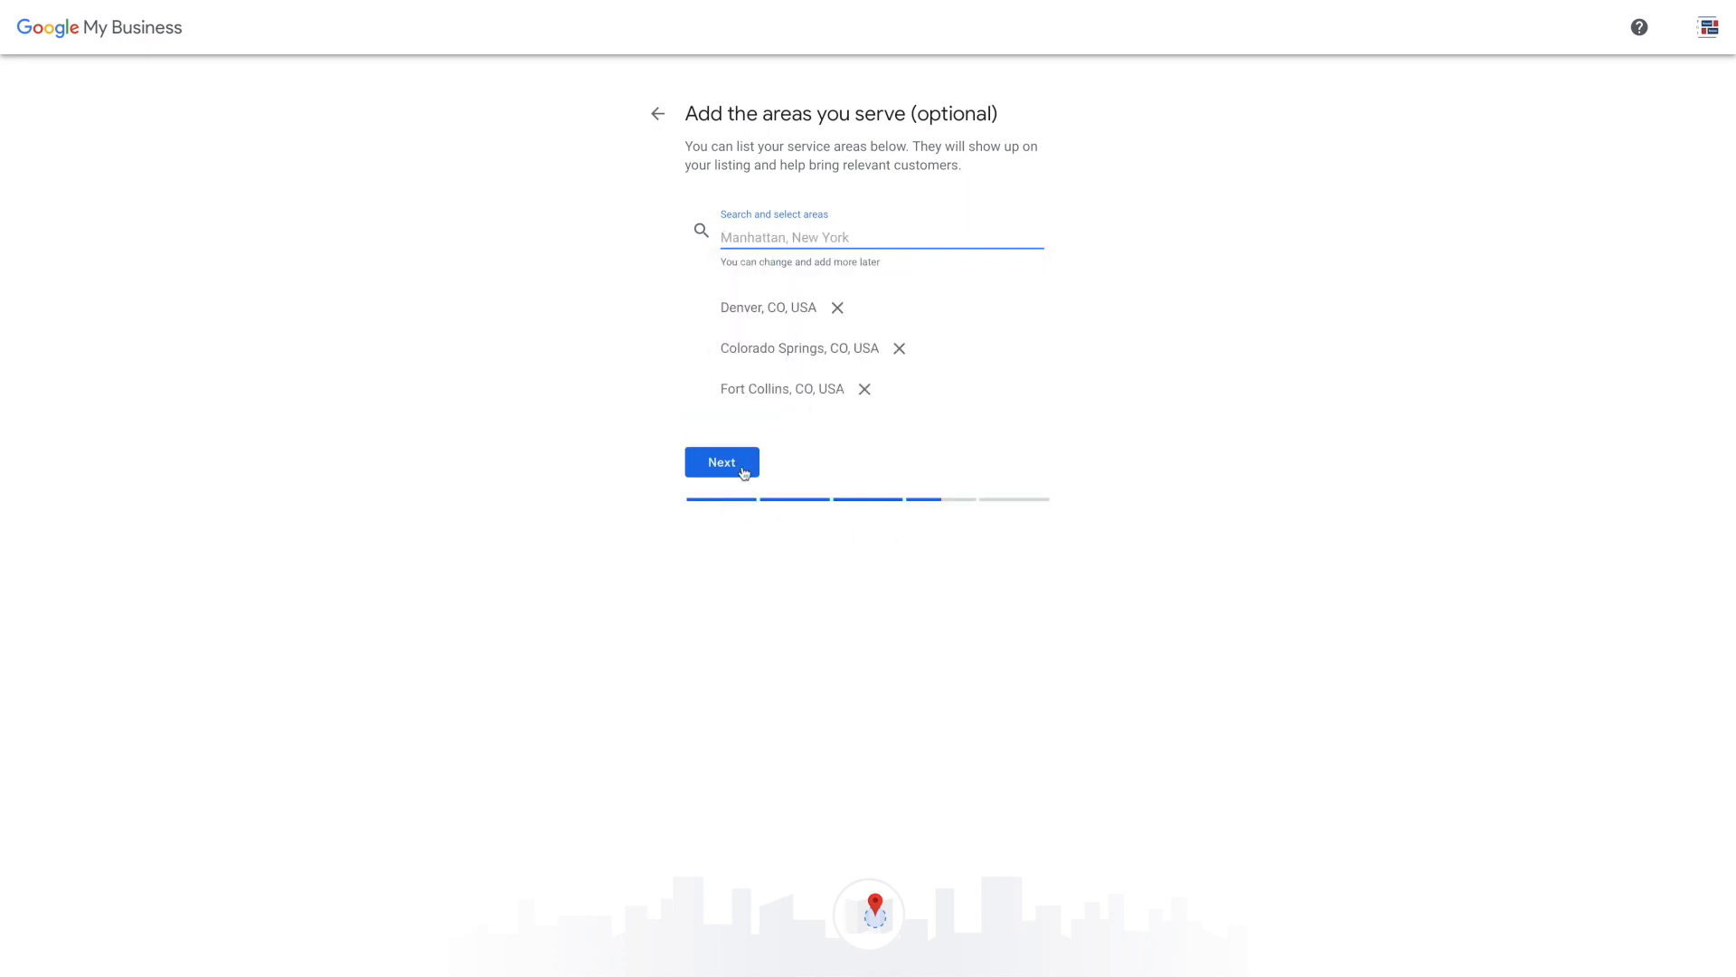
left_click(743, 470)
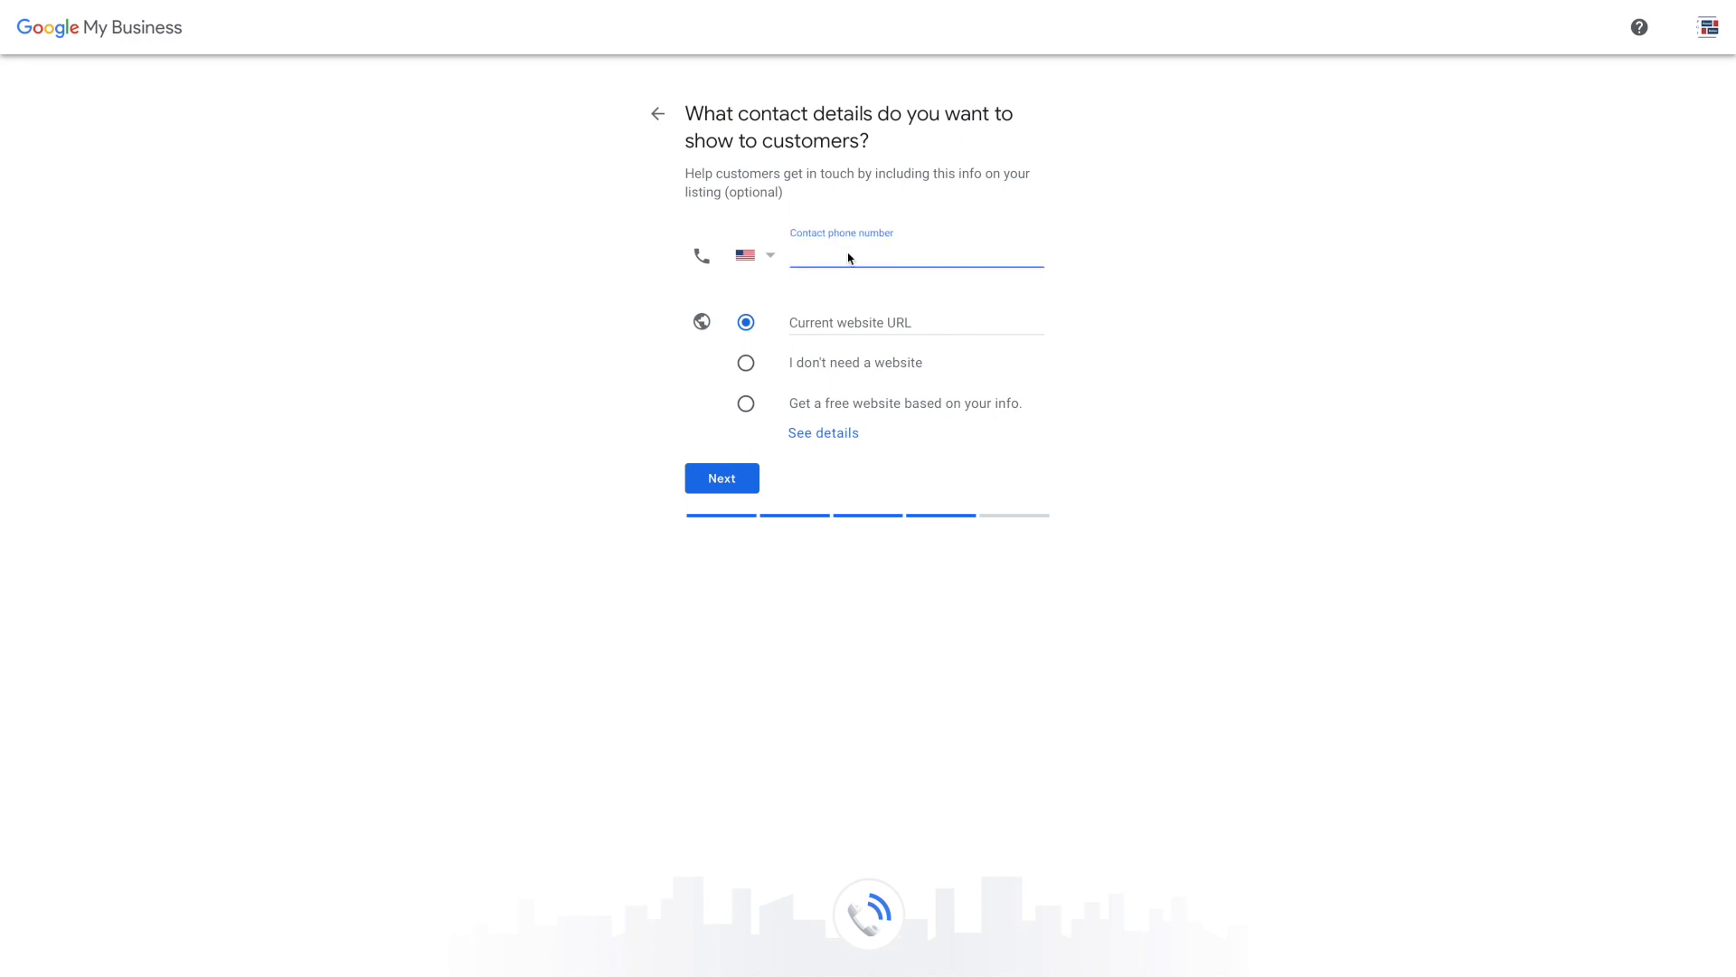
Enter the business phone number and website fronteragrp.com, then continue to the final step
left_click(910, 319)
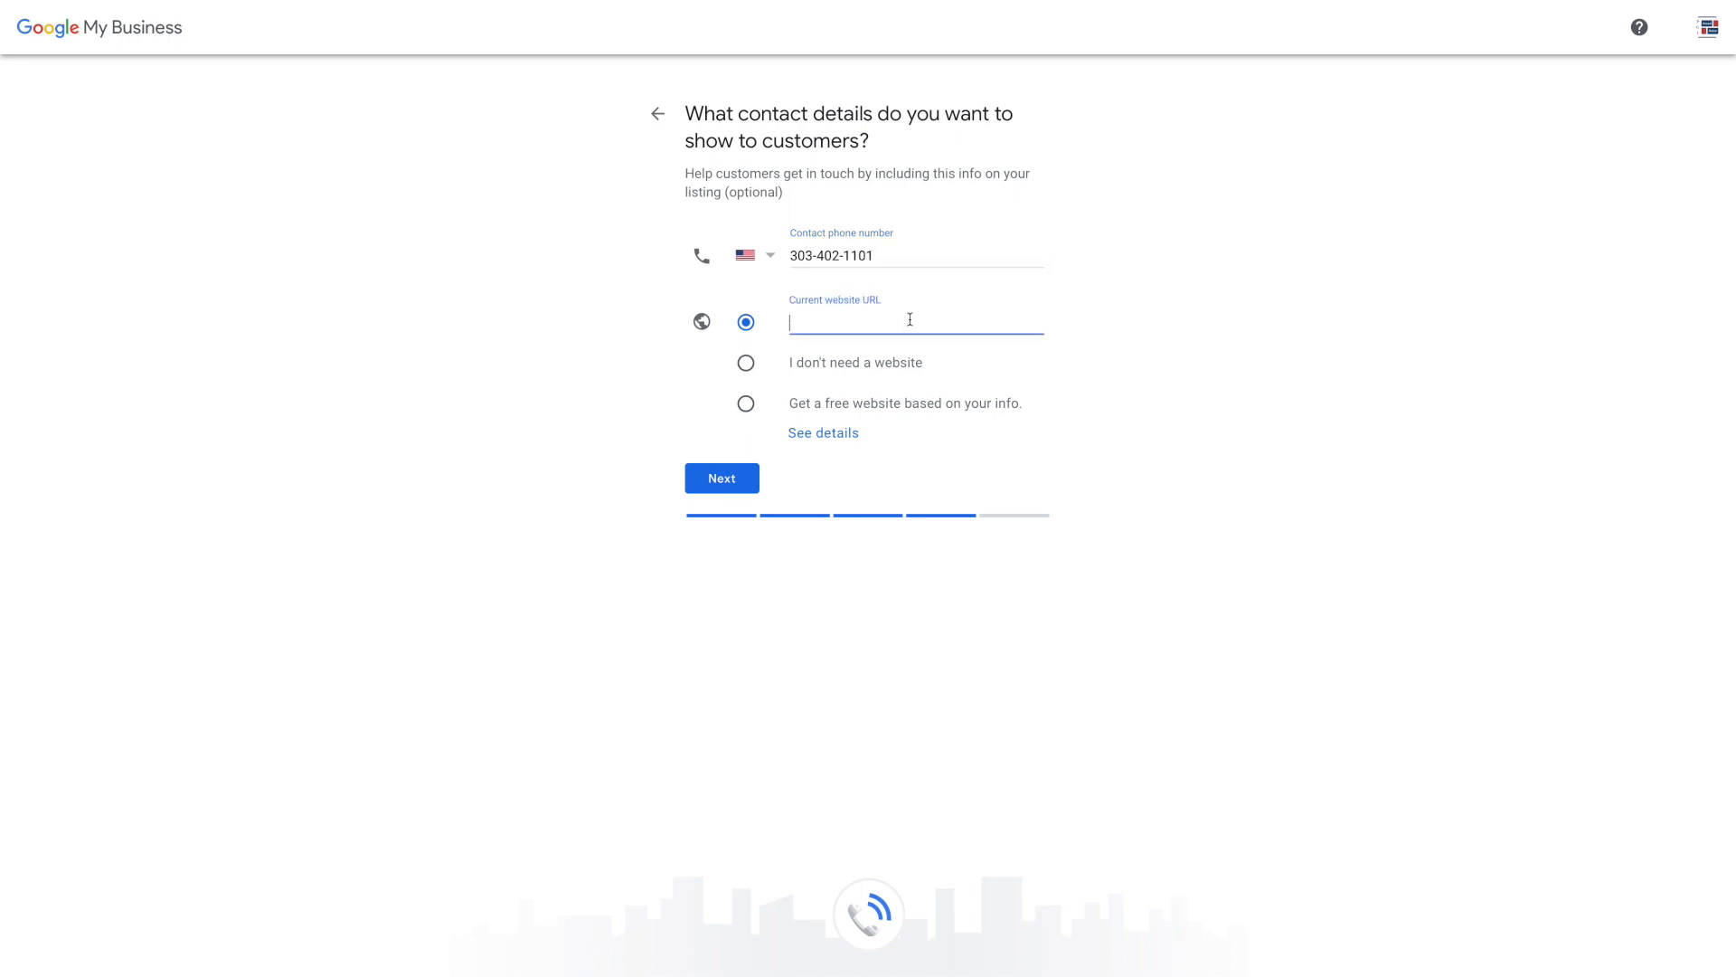
type("fronteragrp.com")
left_click(742, 479)
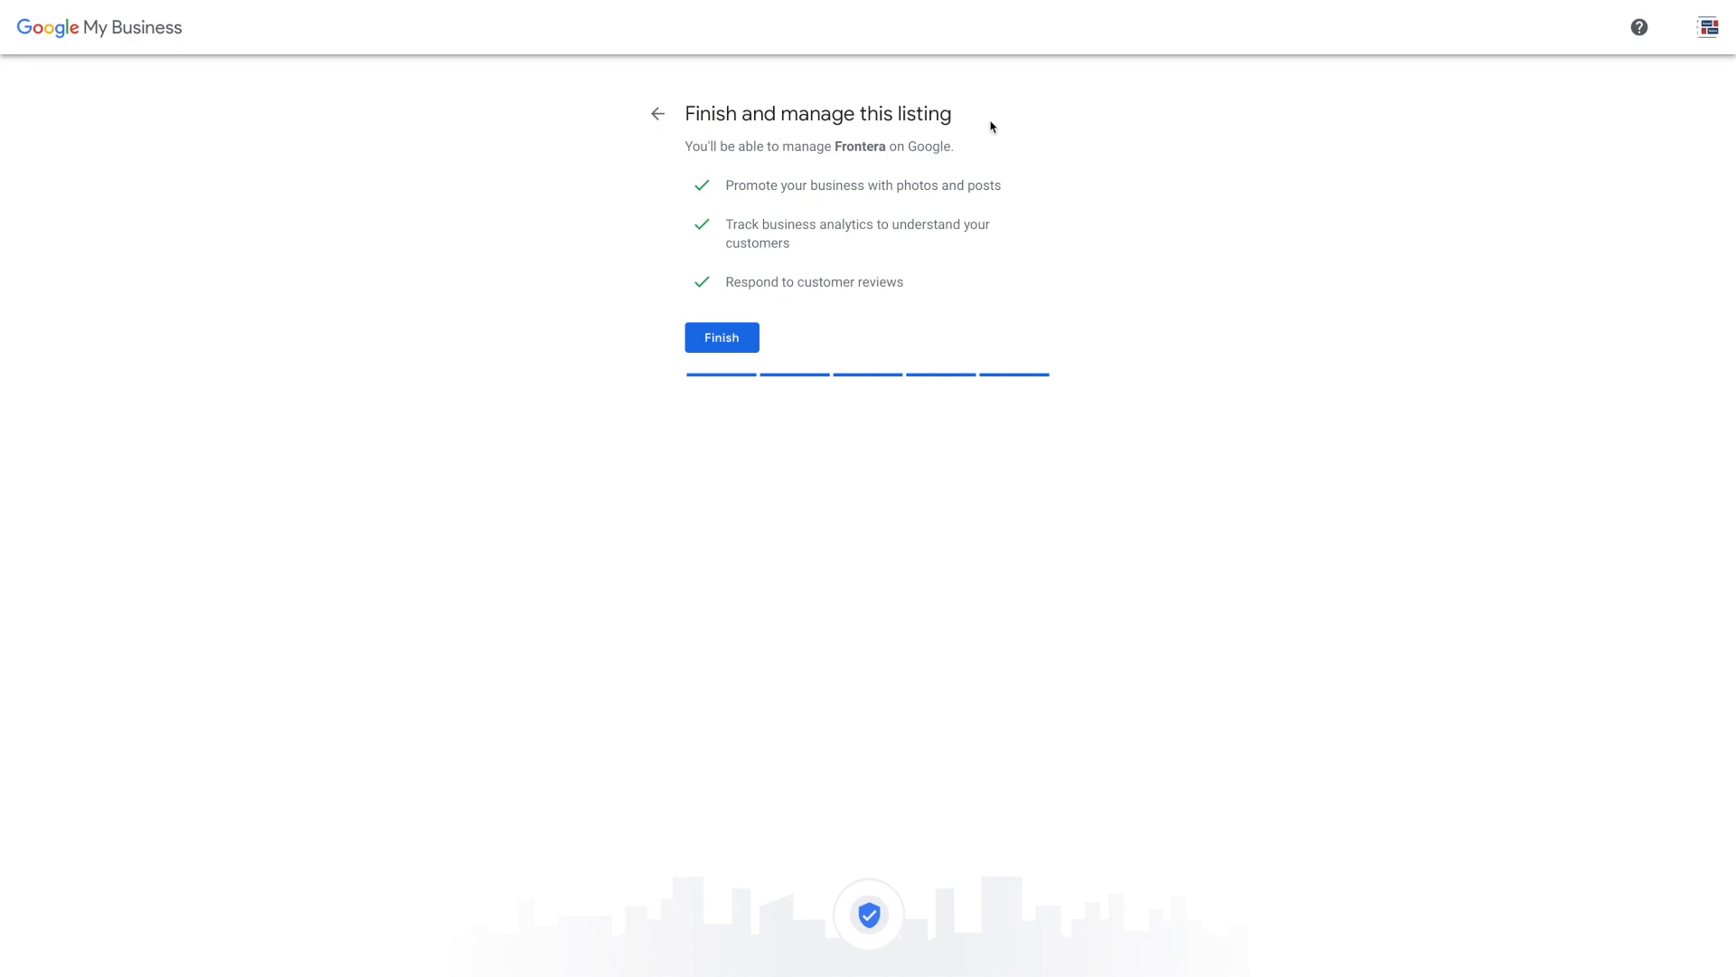
Finish the listing, reveal the other verification options and enter the contact's full name for the postcard
left_click(738, 348)
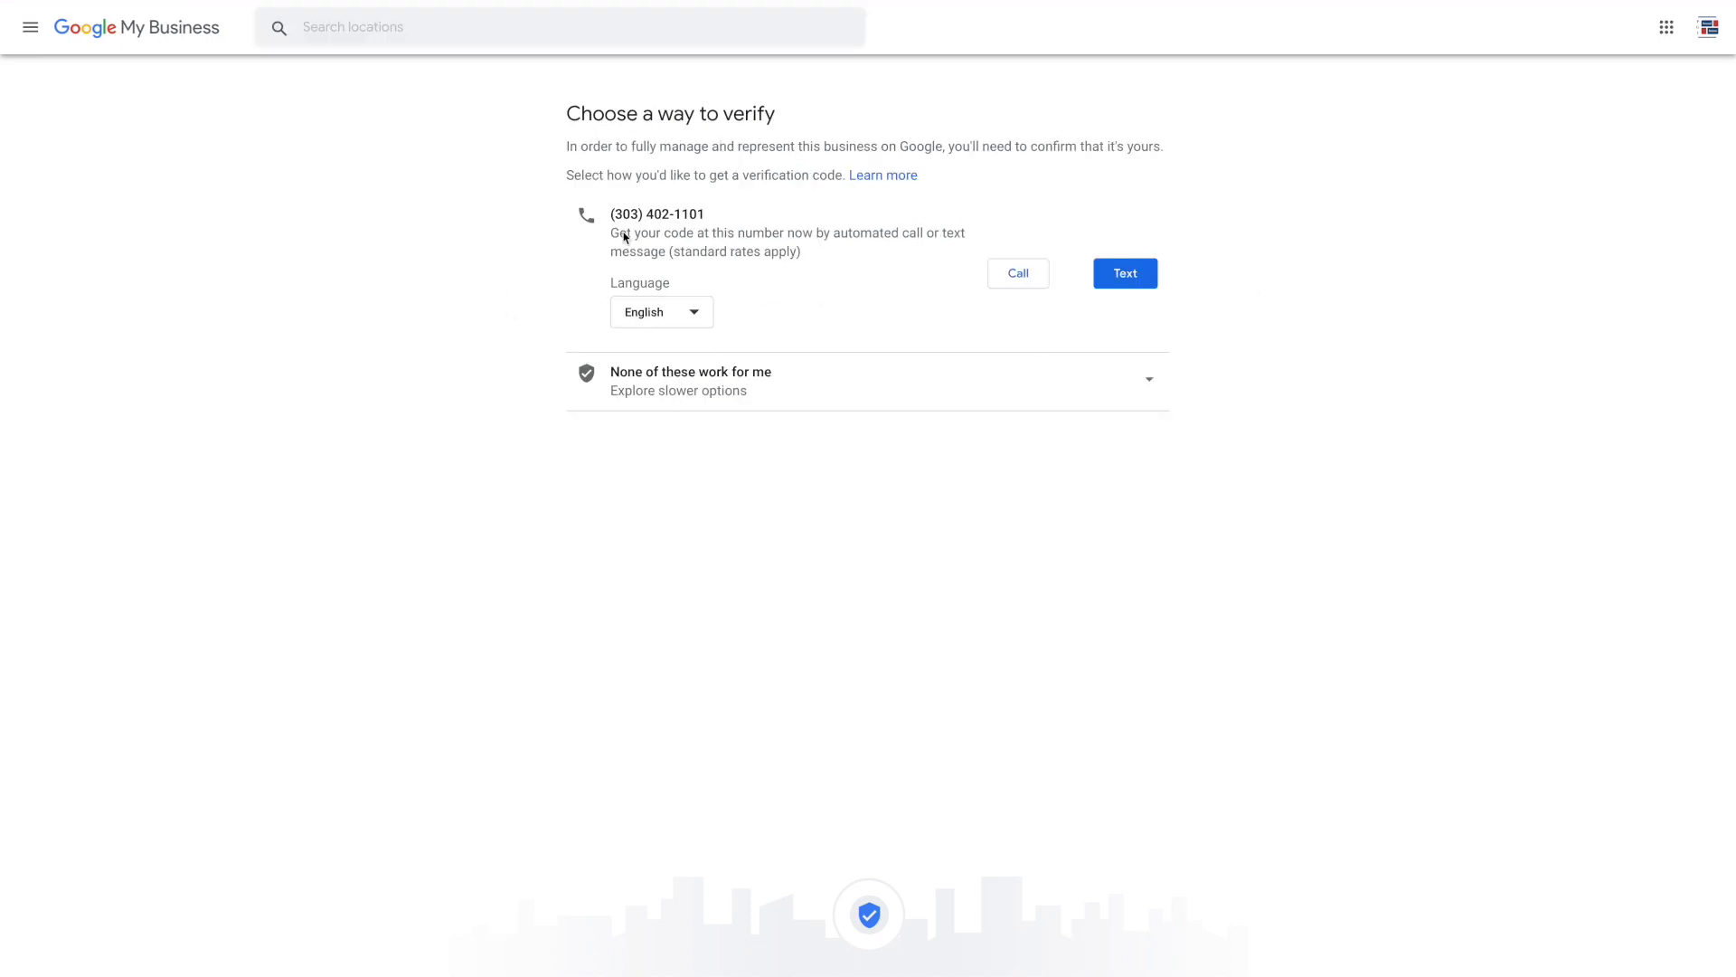
left_click(865, 397)
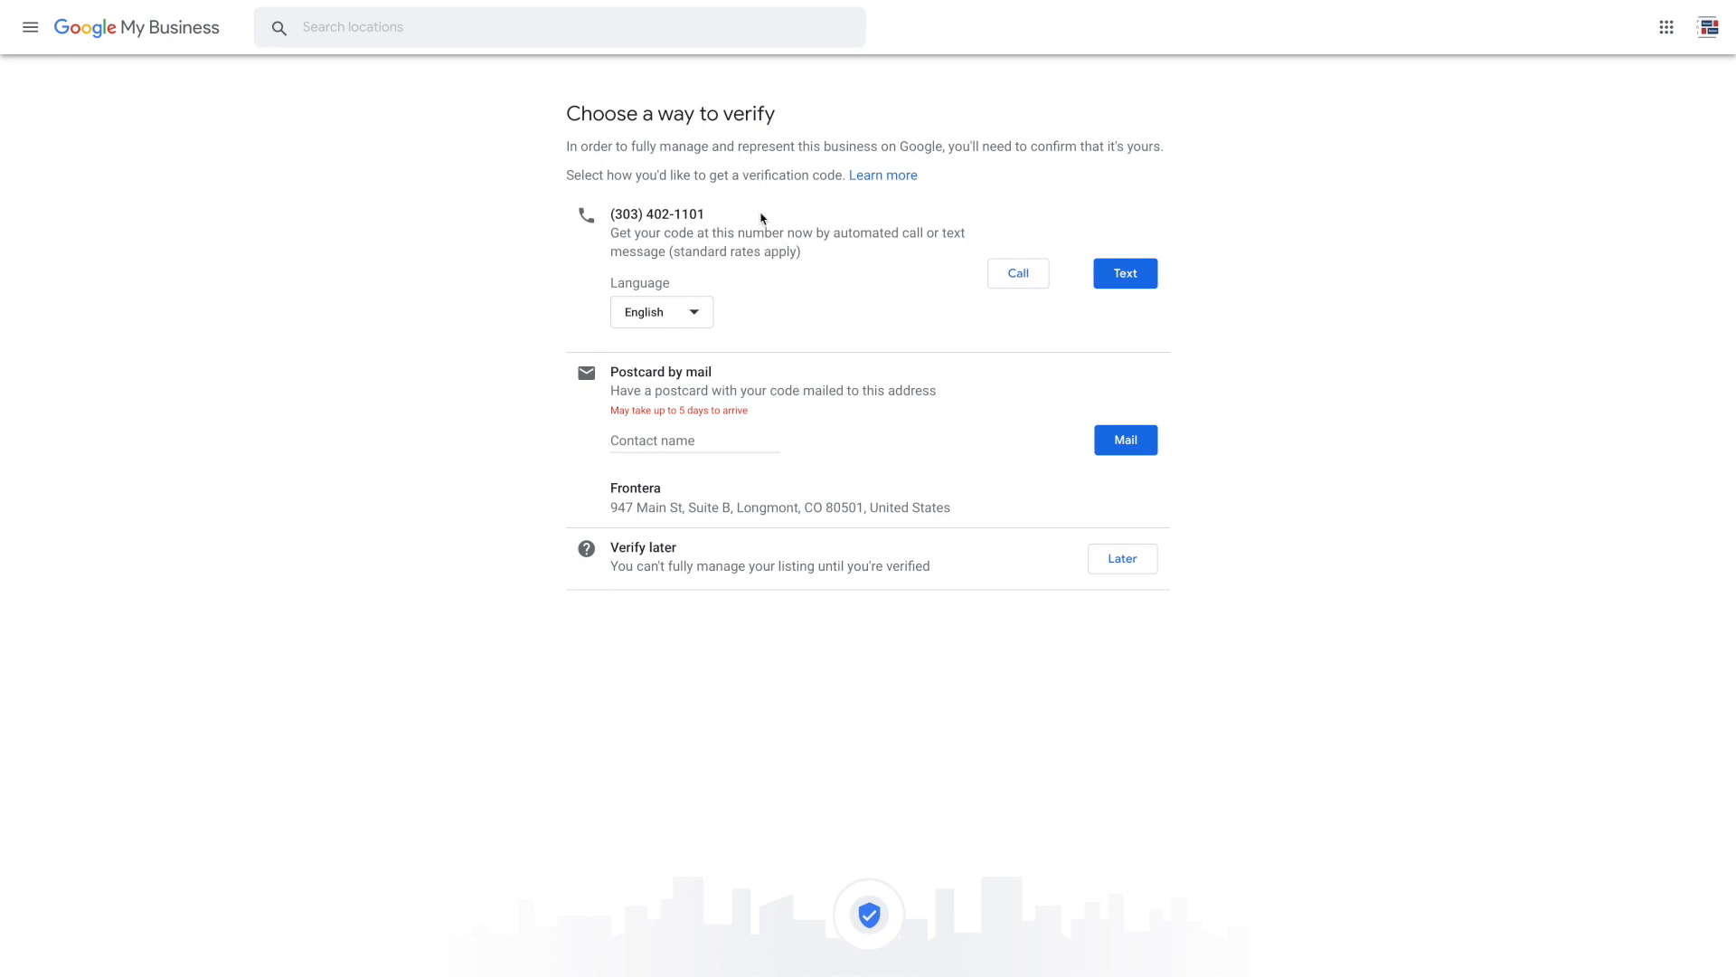
left_click_drag(714, 214, 597, 214)
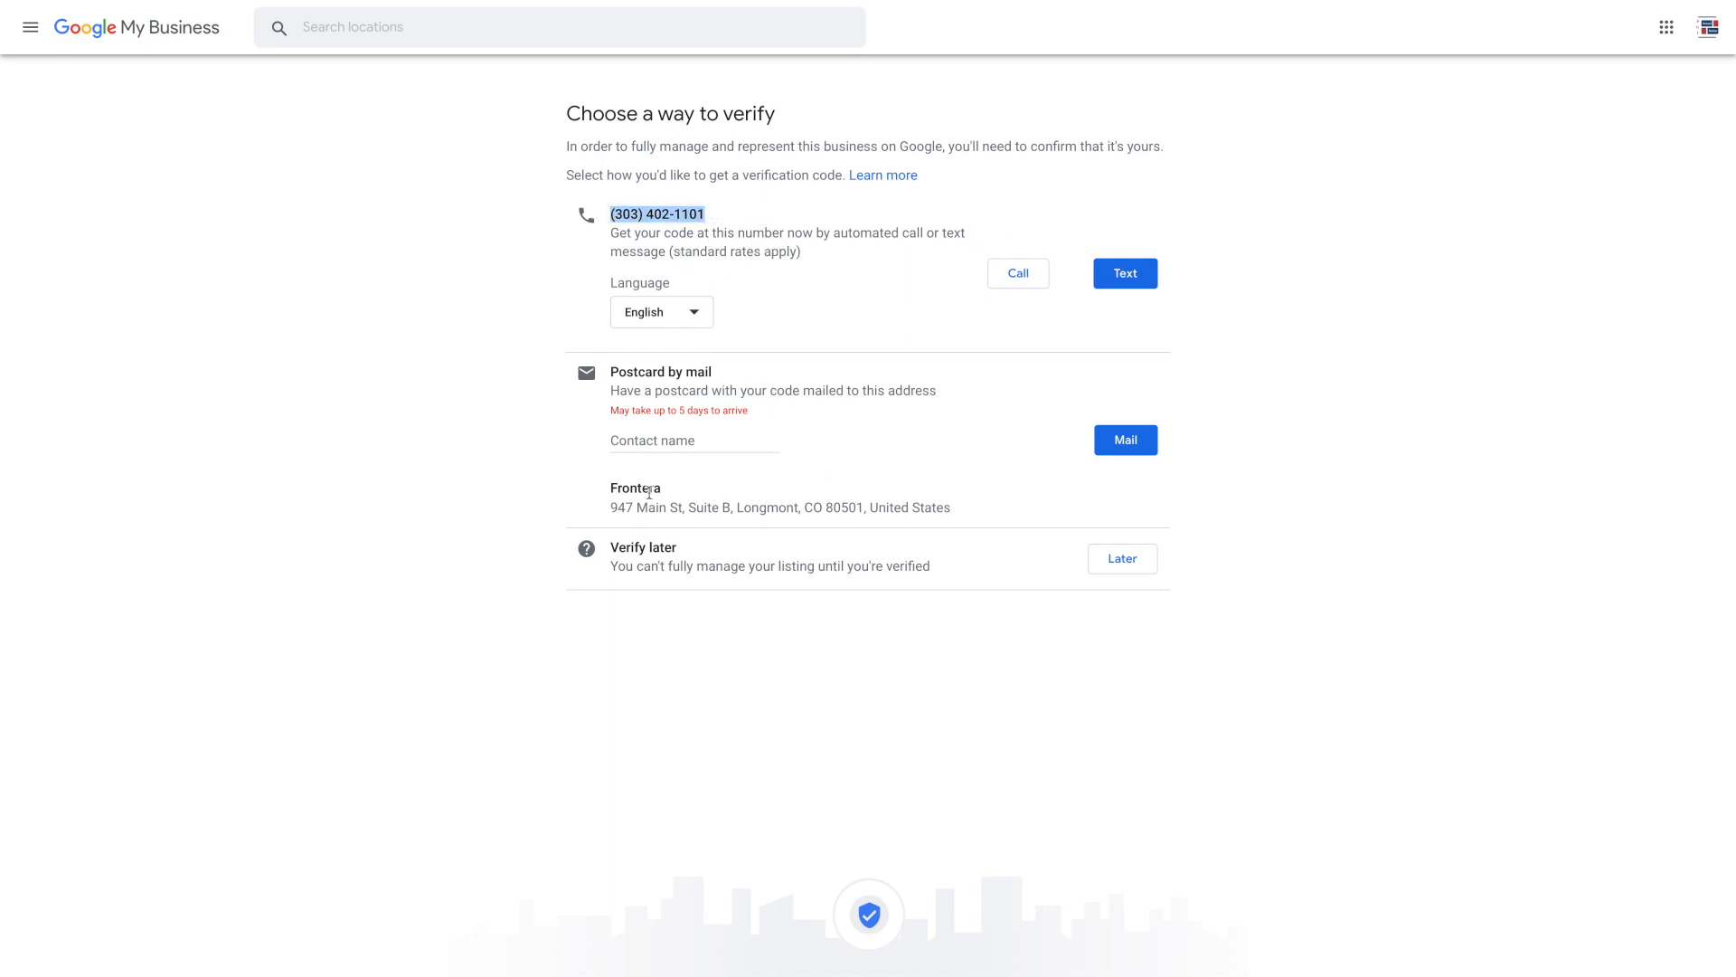
left_click(662, 438)
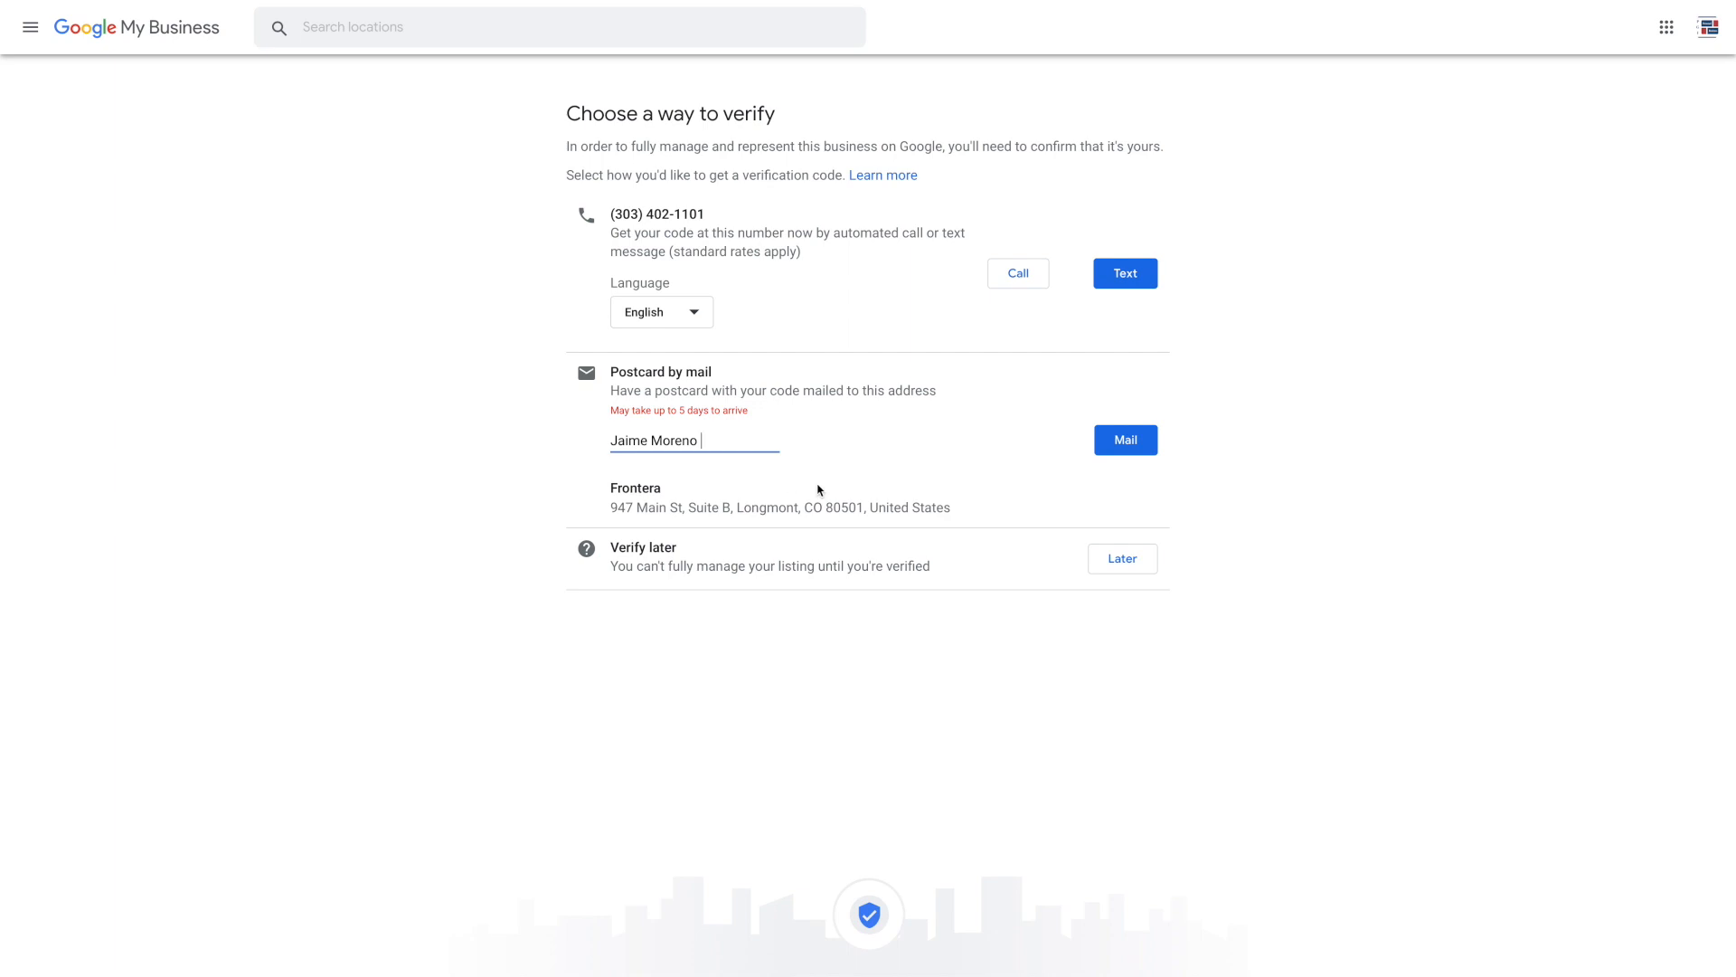
left_click_drag(947, 510, 565, 496)
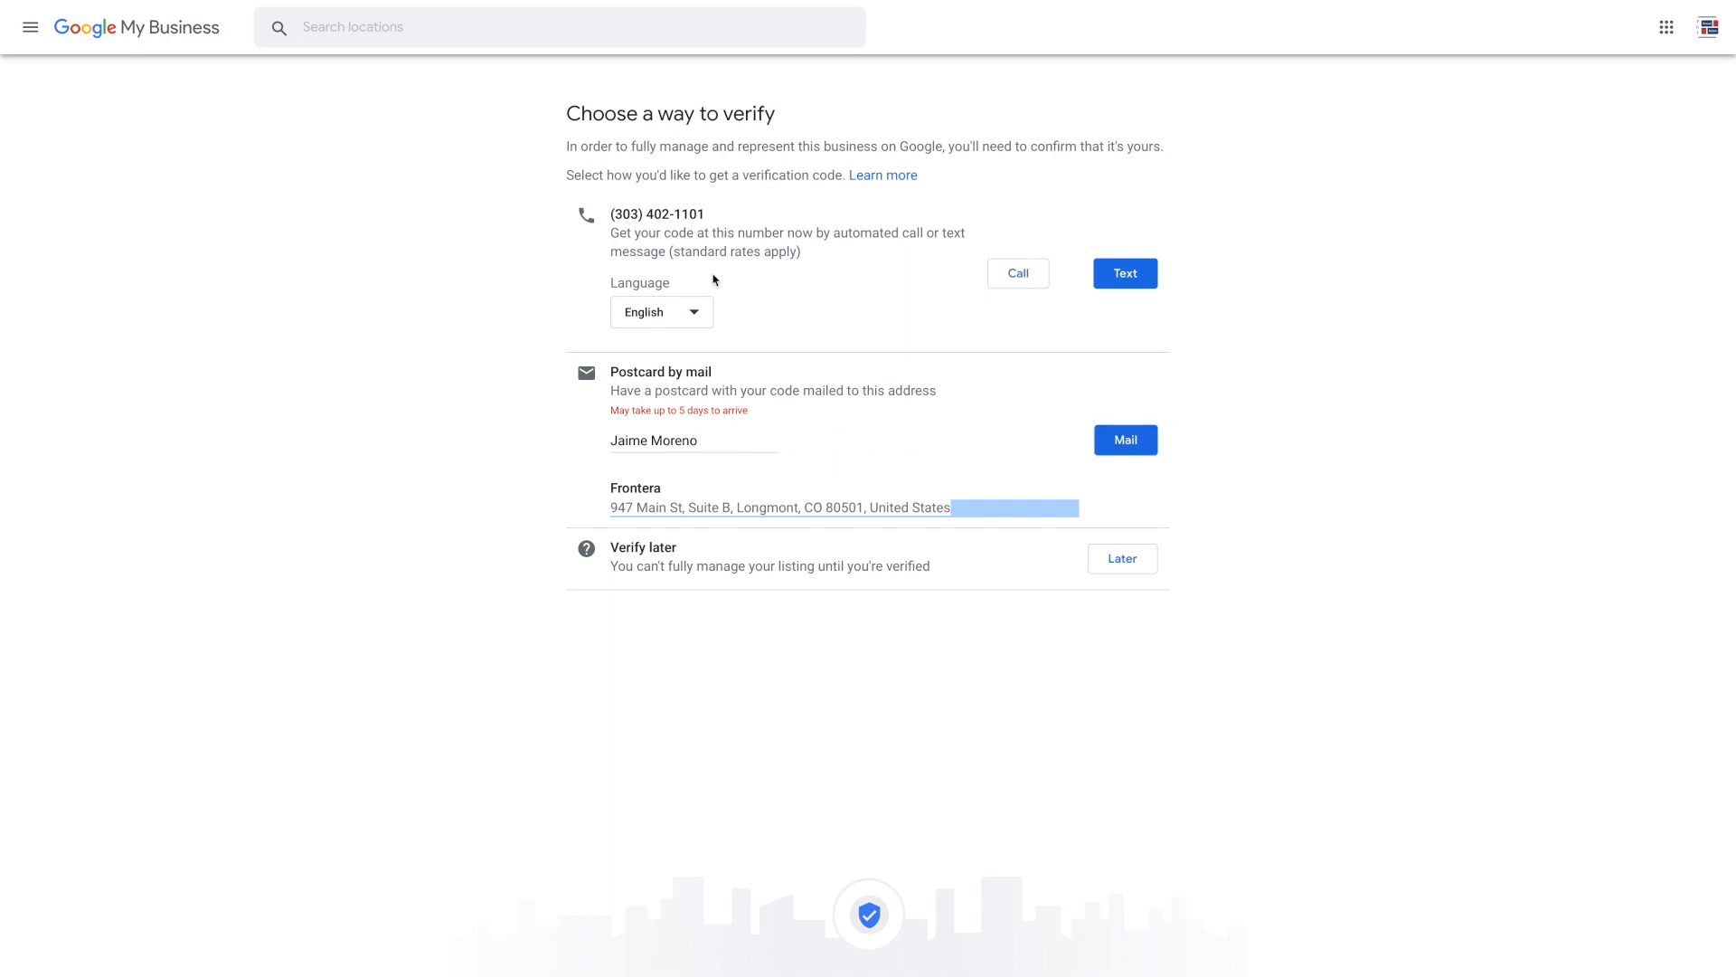
left_click_drag(727, 220, 602, 214)
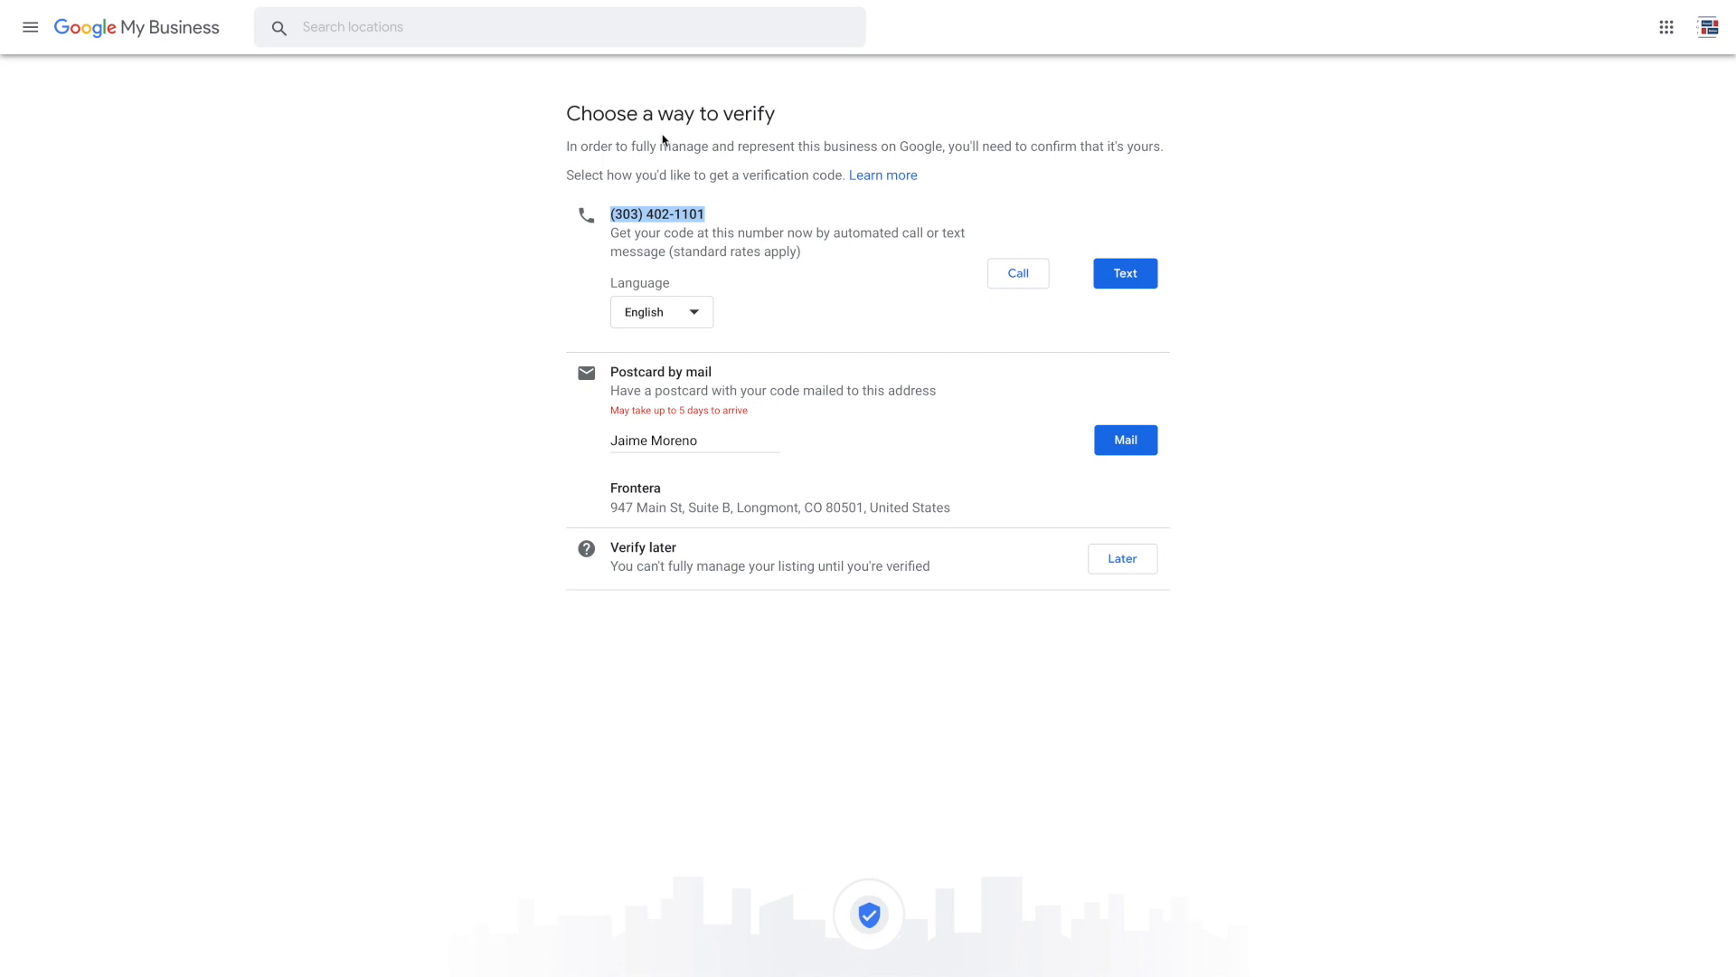
Request the verification postcard by mail and save Auto insurance as an offered service
left_click(1128, 451)
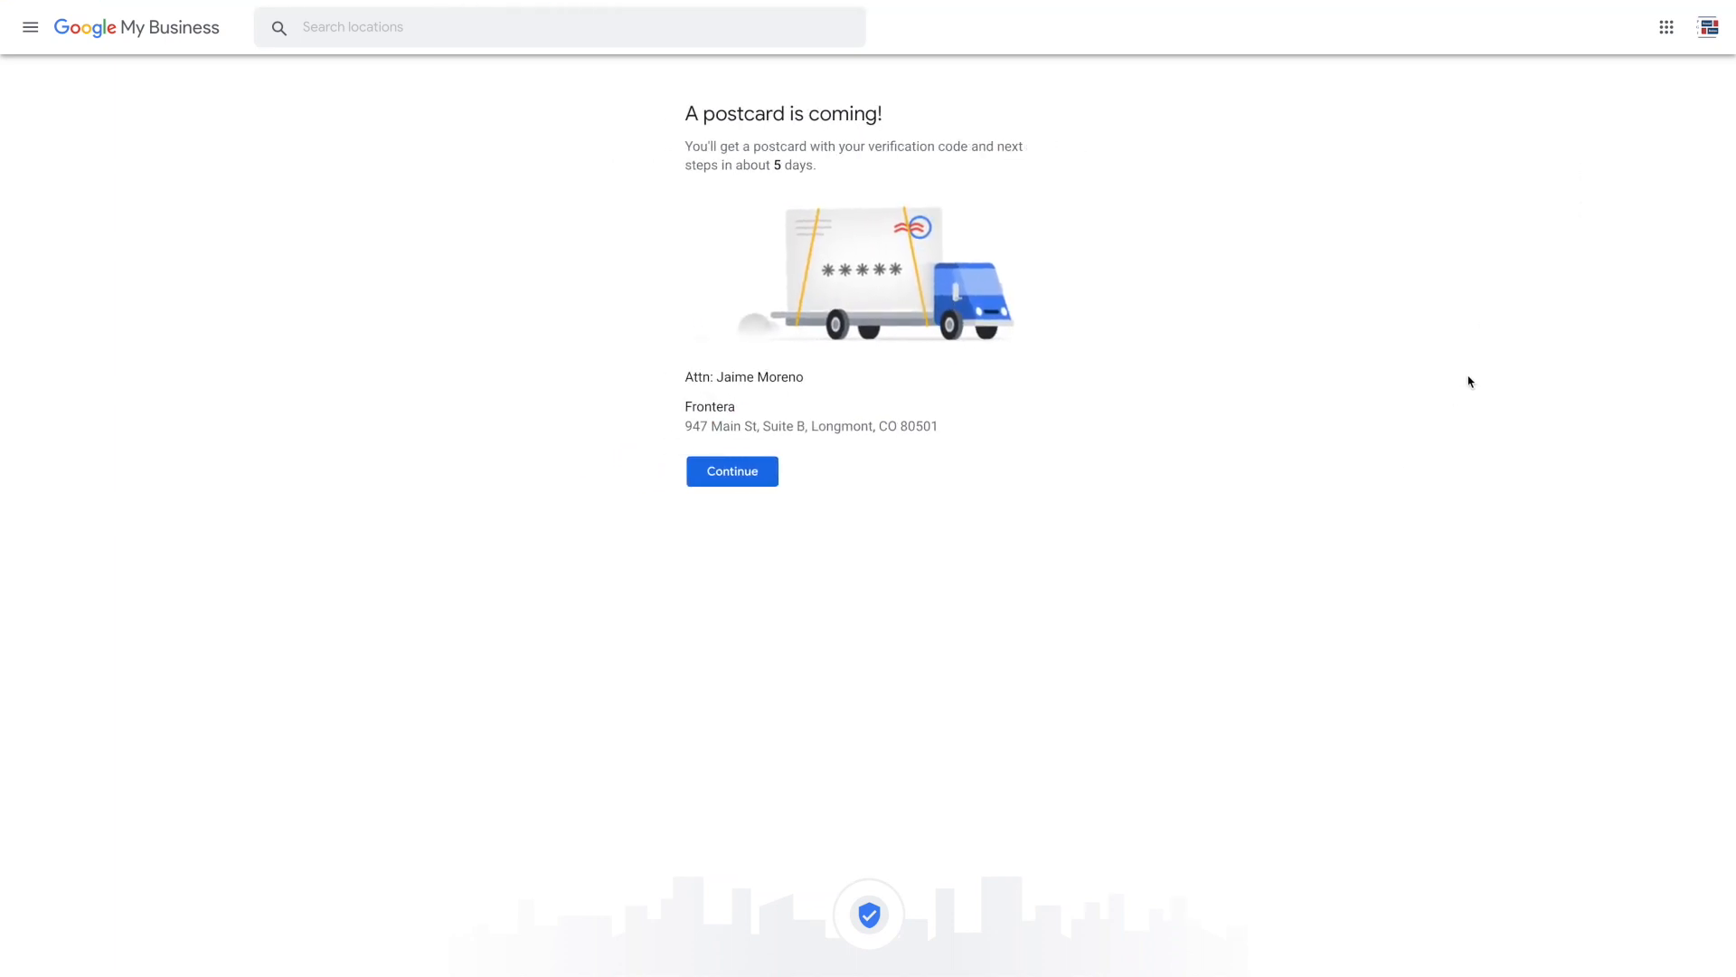
left_click_drag(648, 132, 1101, 511)
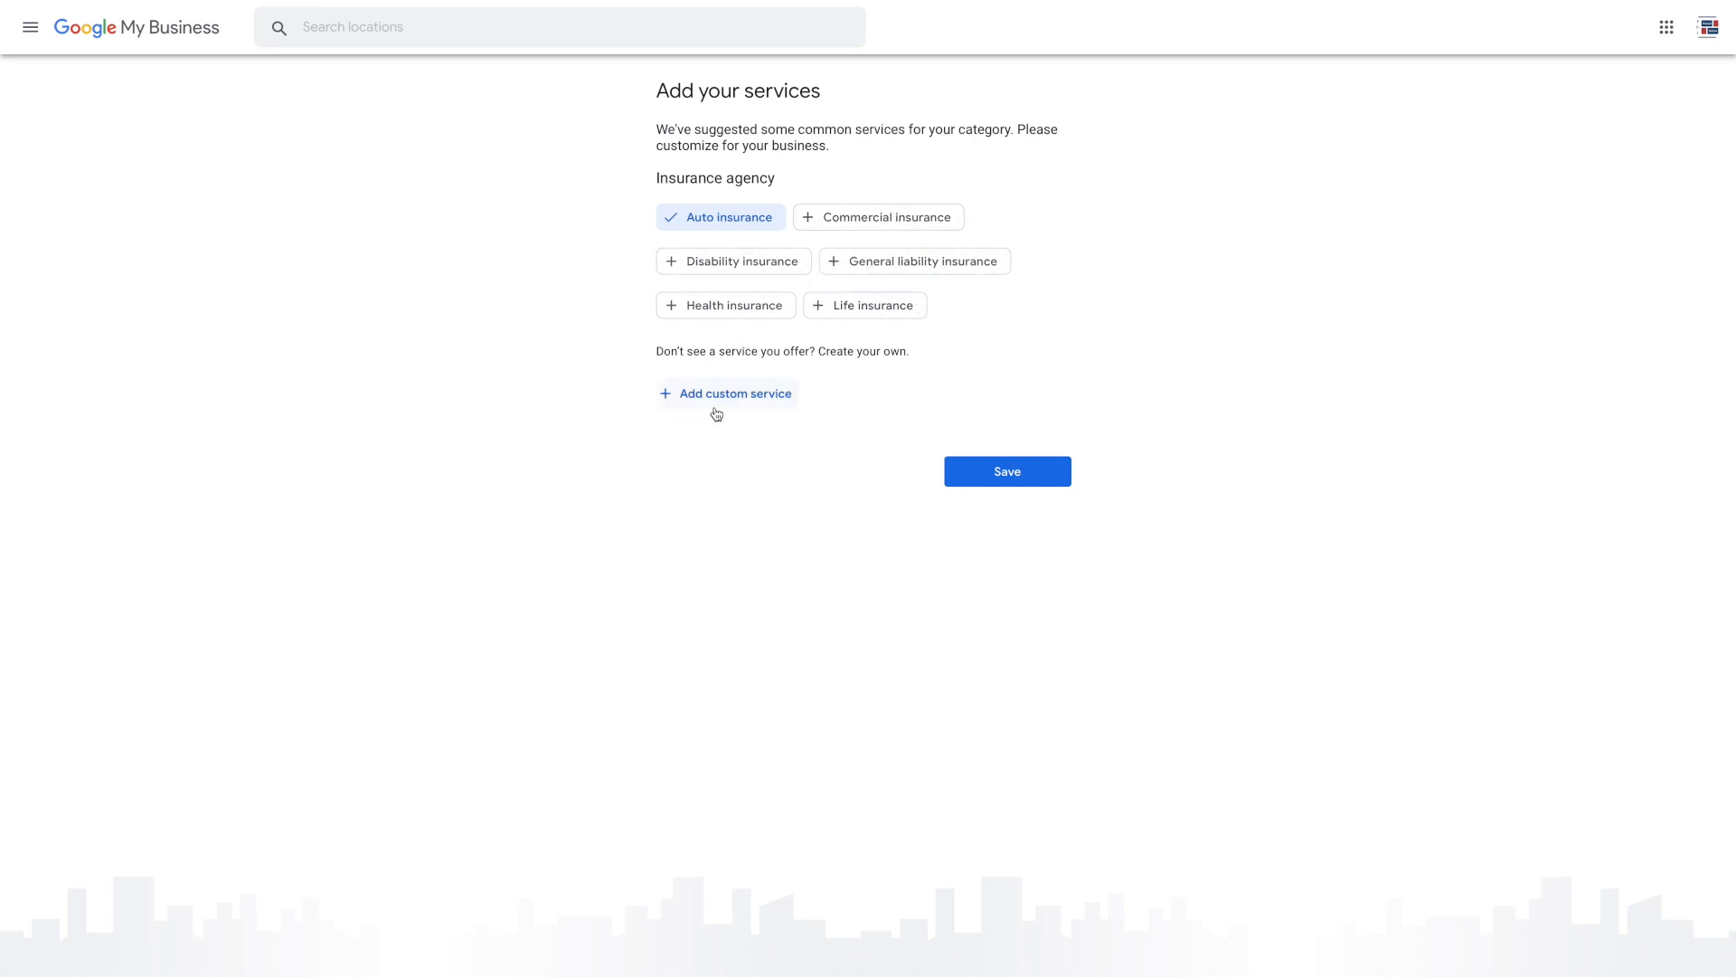
left_click(1031, 482)
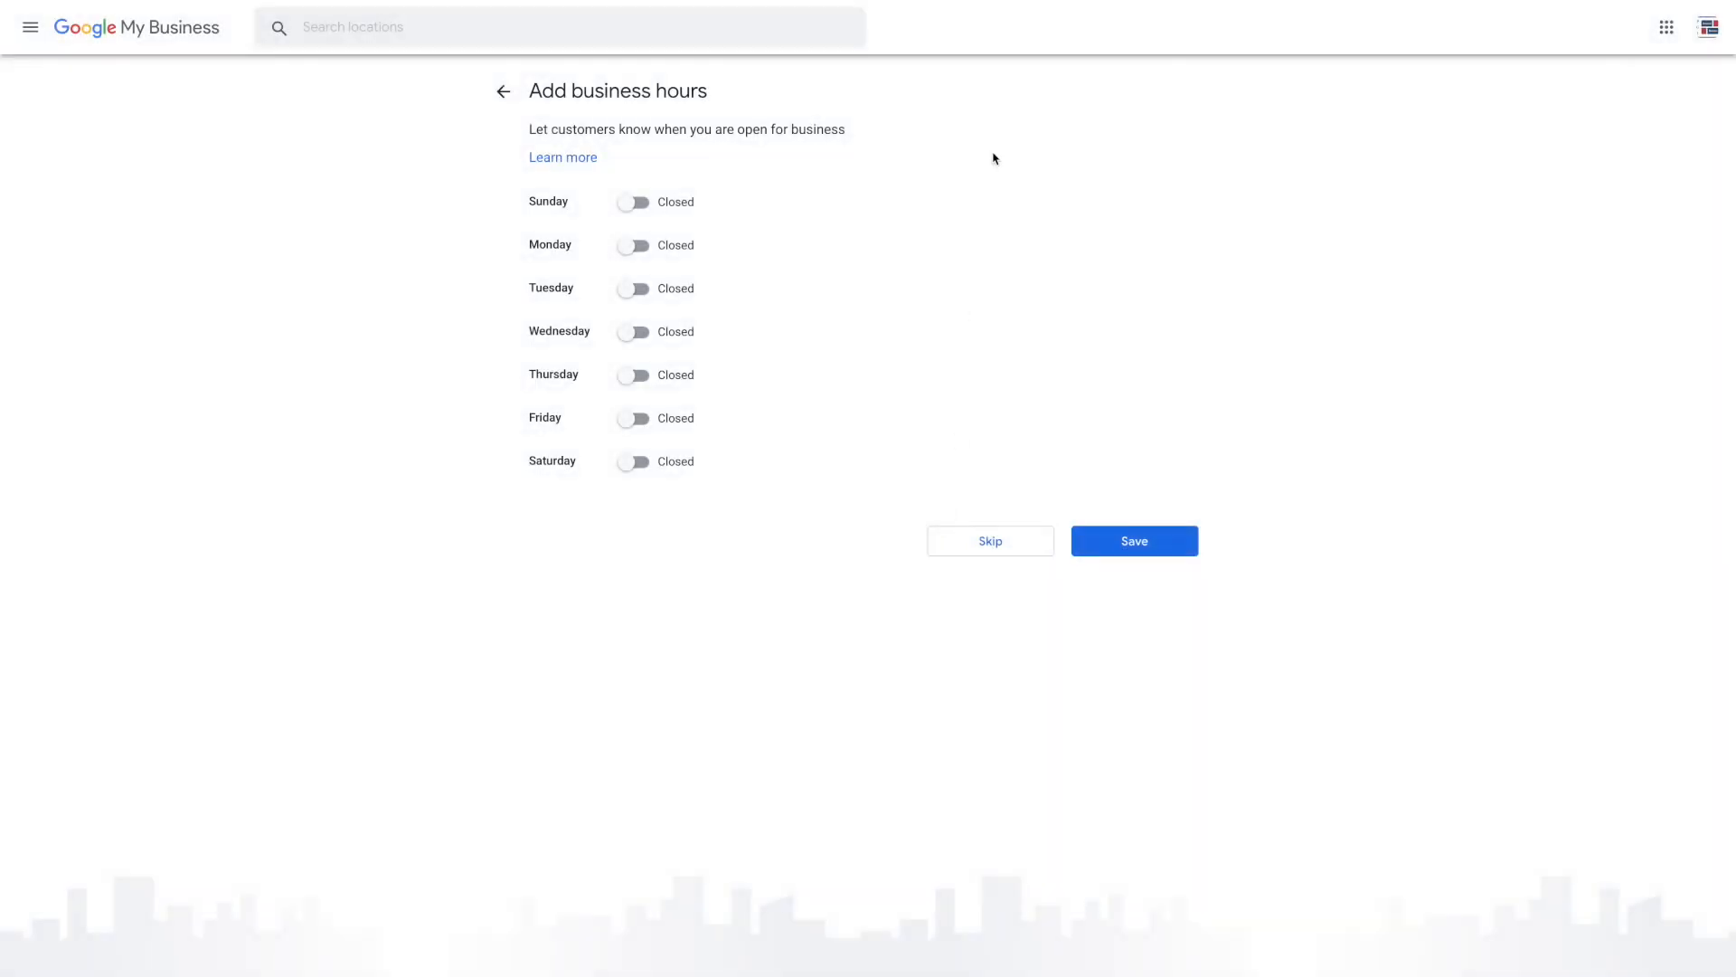
Mark Monday through Saturday as open, leaving Sunday closed
left_click(635, 246)
left_click(636, 292)
left_click(634, 335)
left_click(633, 378)
left_click(637, 422)
left_click(634, 464)
Set Monday to 9:00 AM–5:00 PM and Tuesday to open at 9:00 AM
left_click(772, 248)
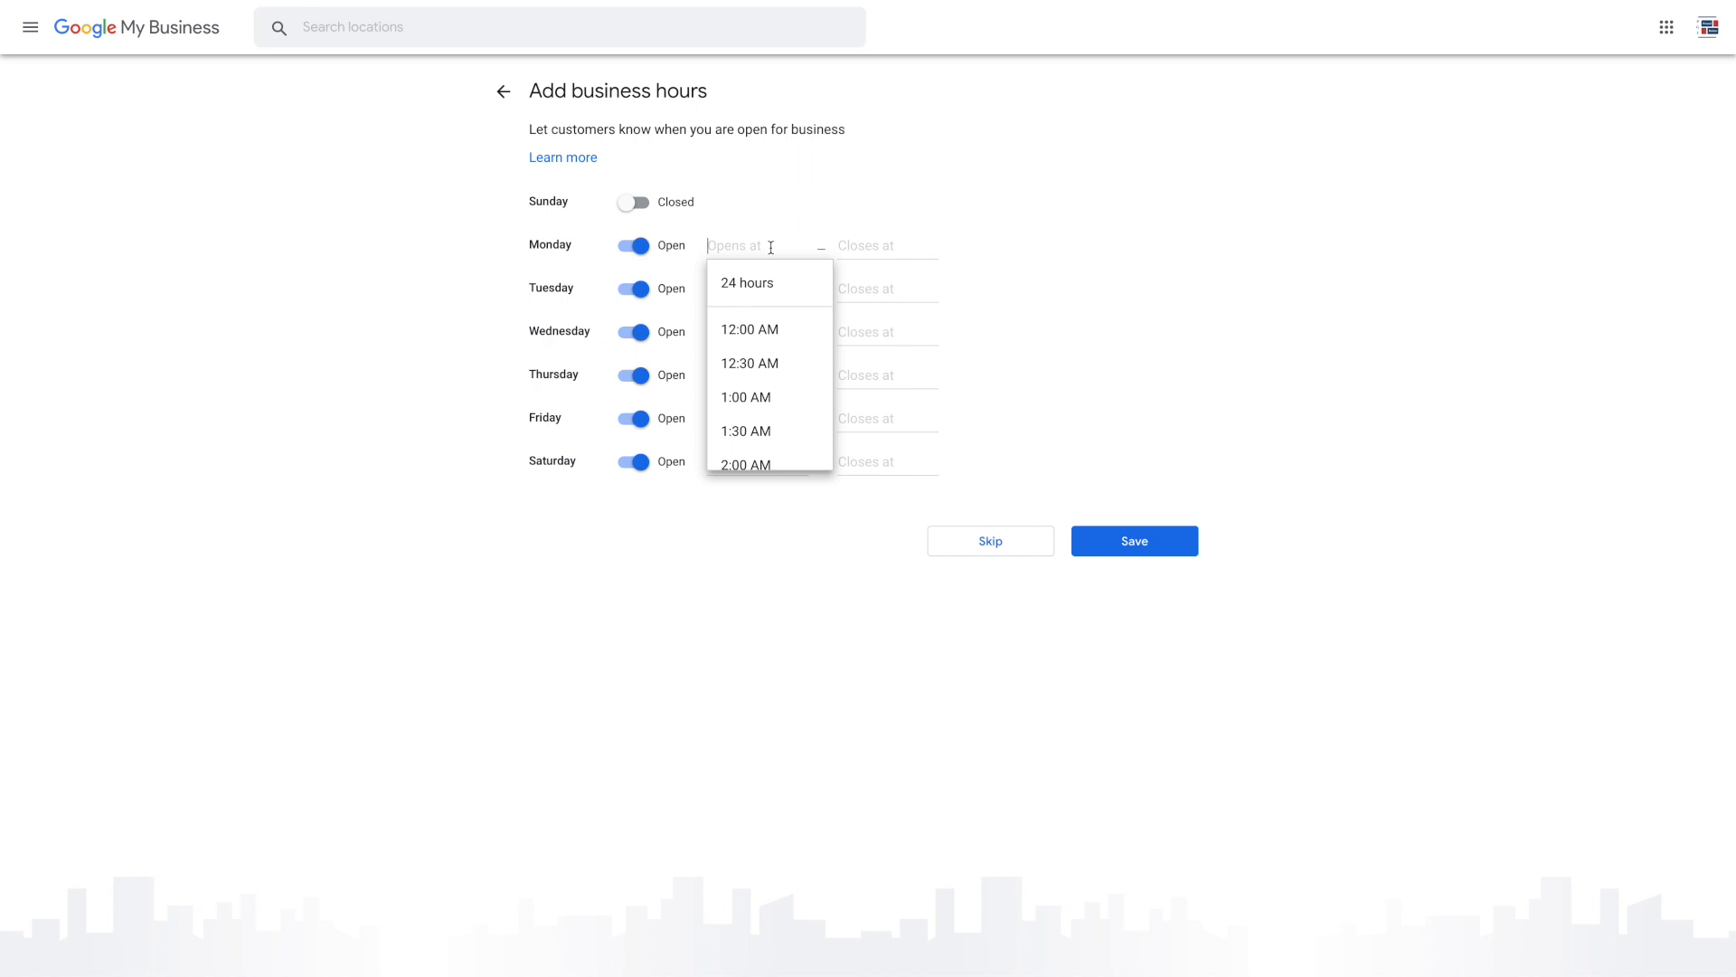
type("9")
left_click(758, 331)
left_click(863, 242)
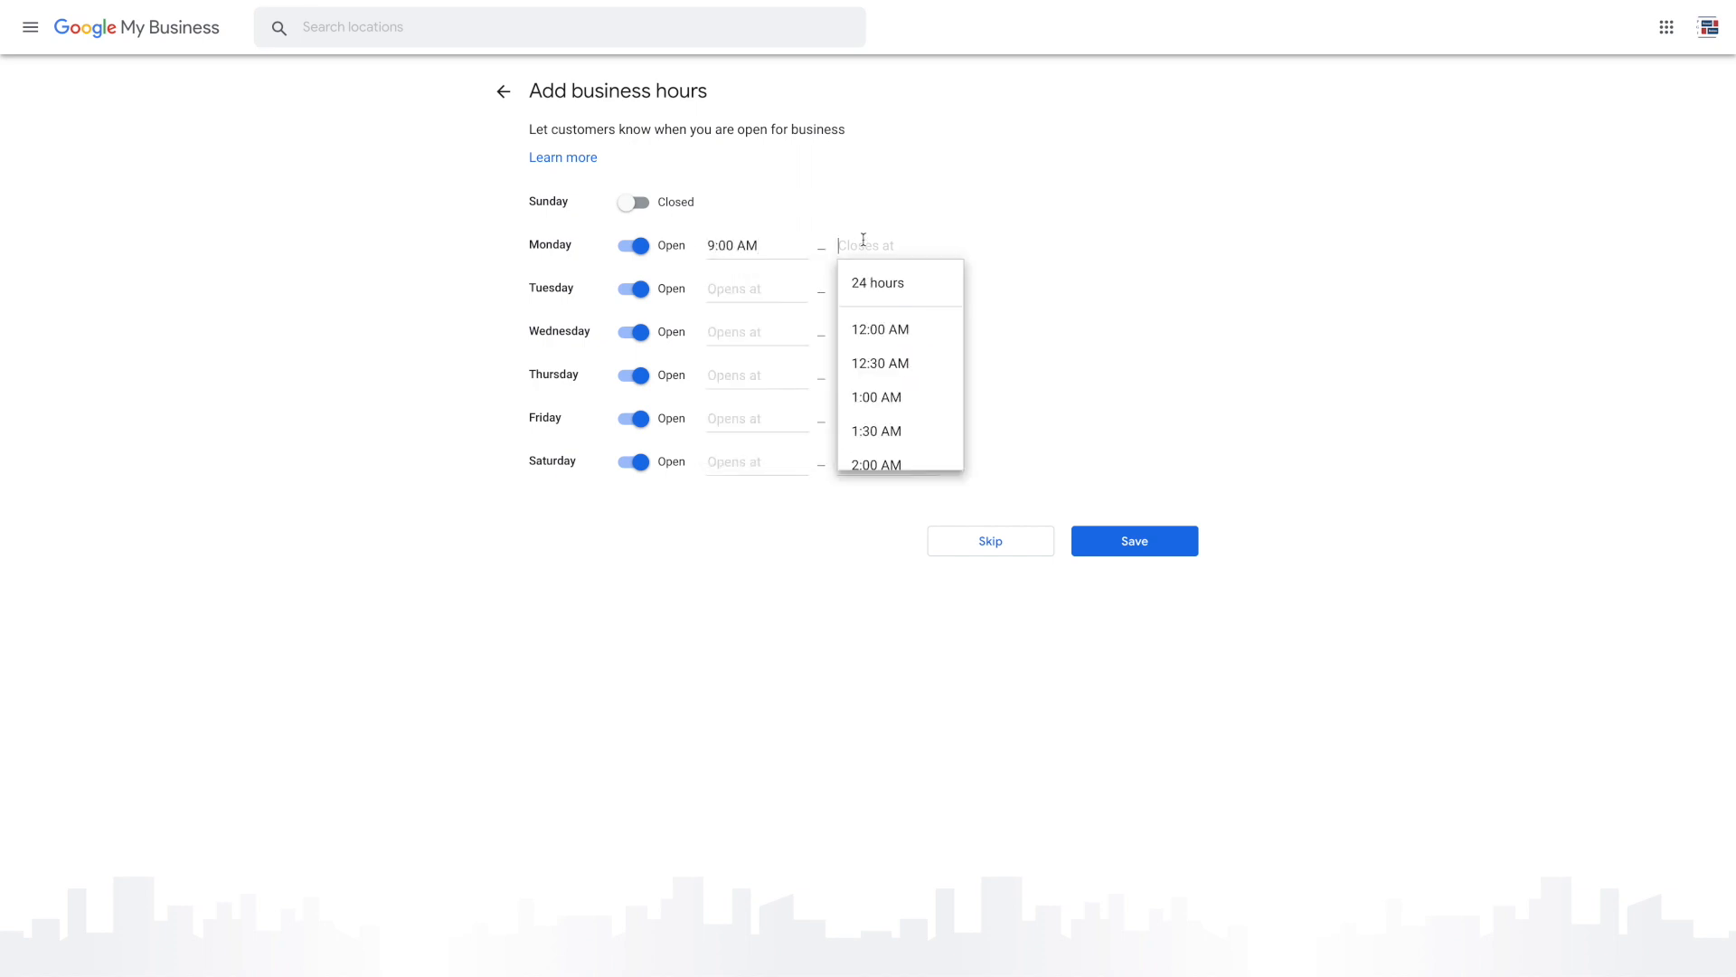
type("5")
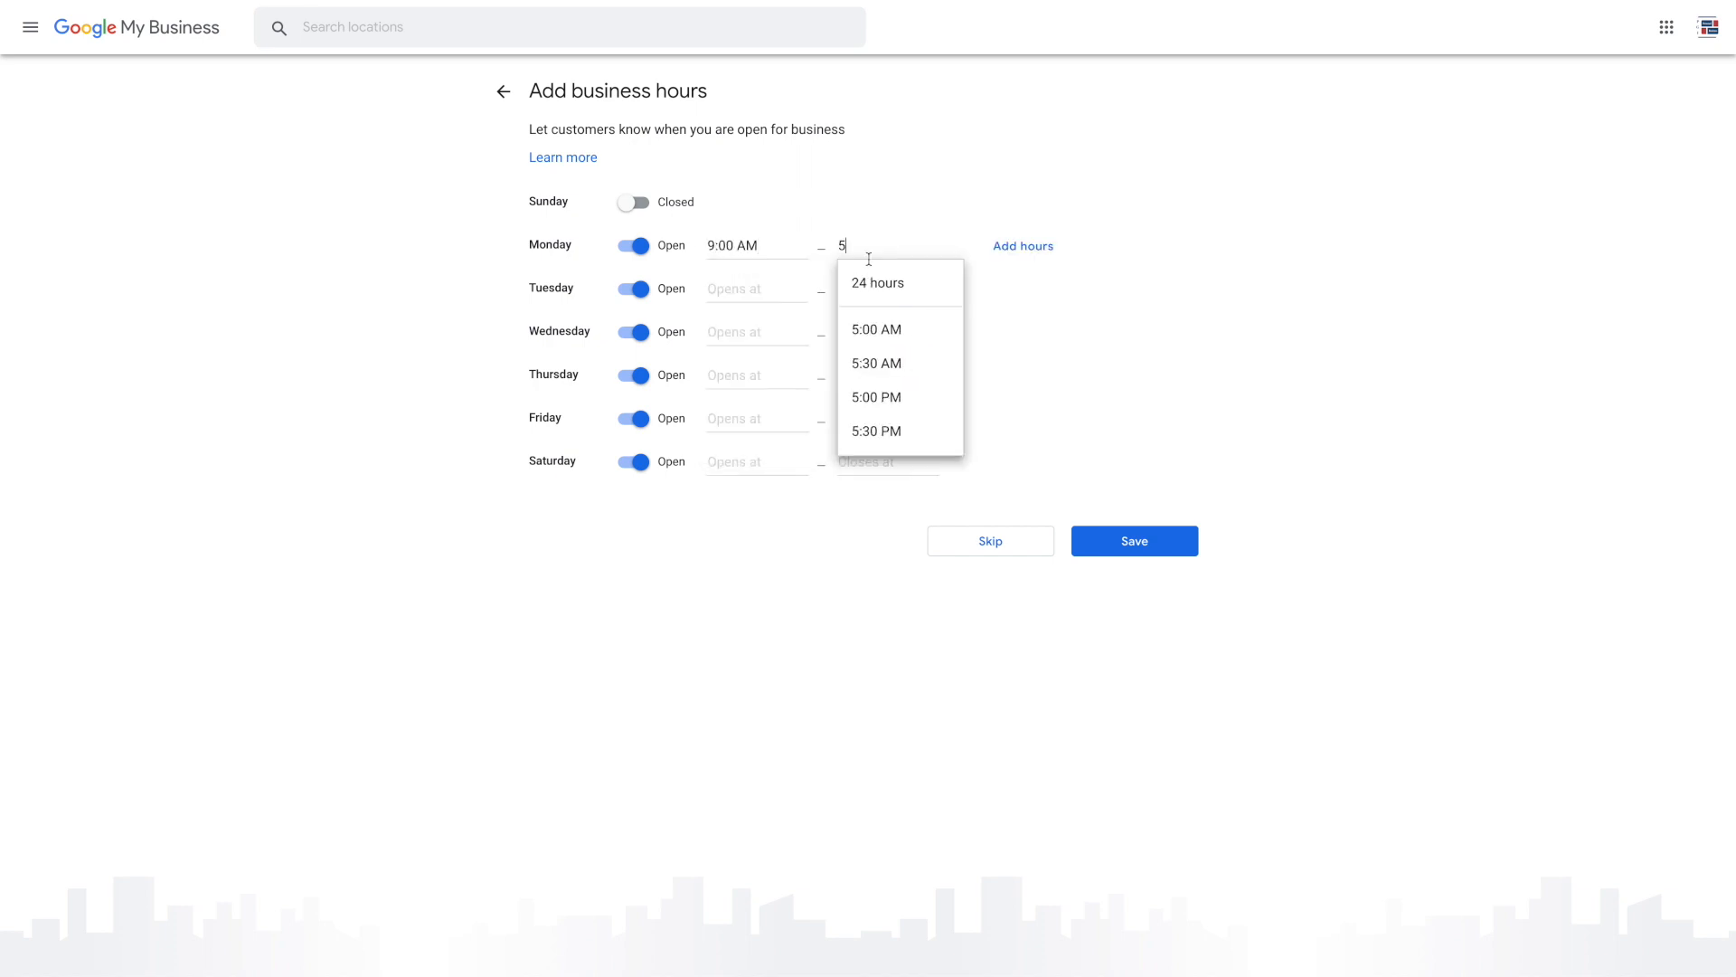
left_click(898, 414)
left_click(758, 288)
type("9")
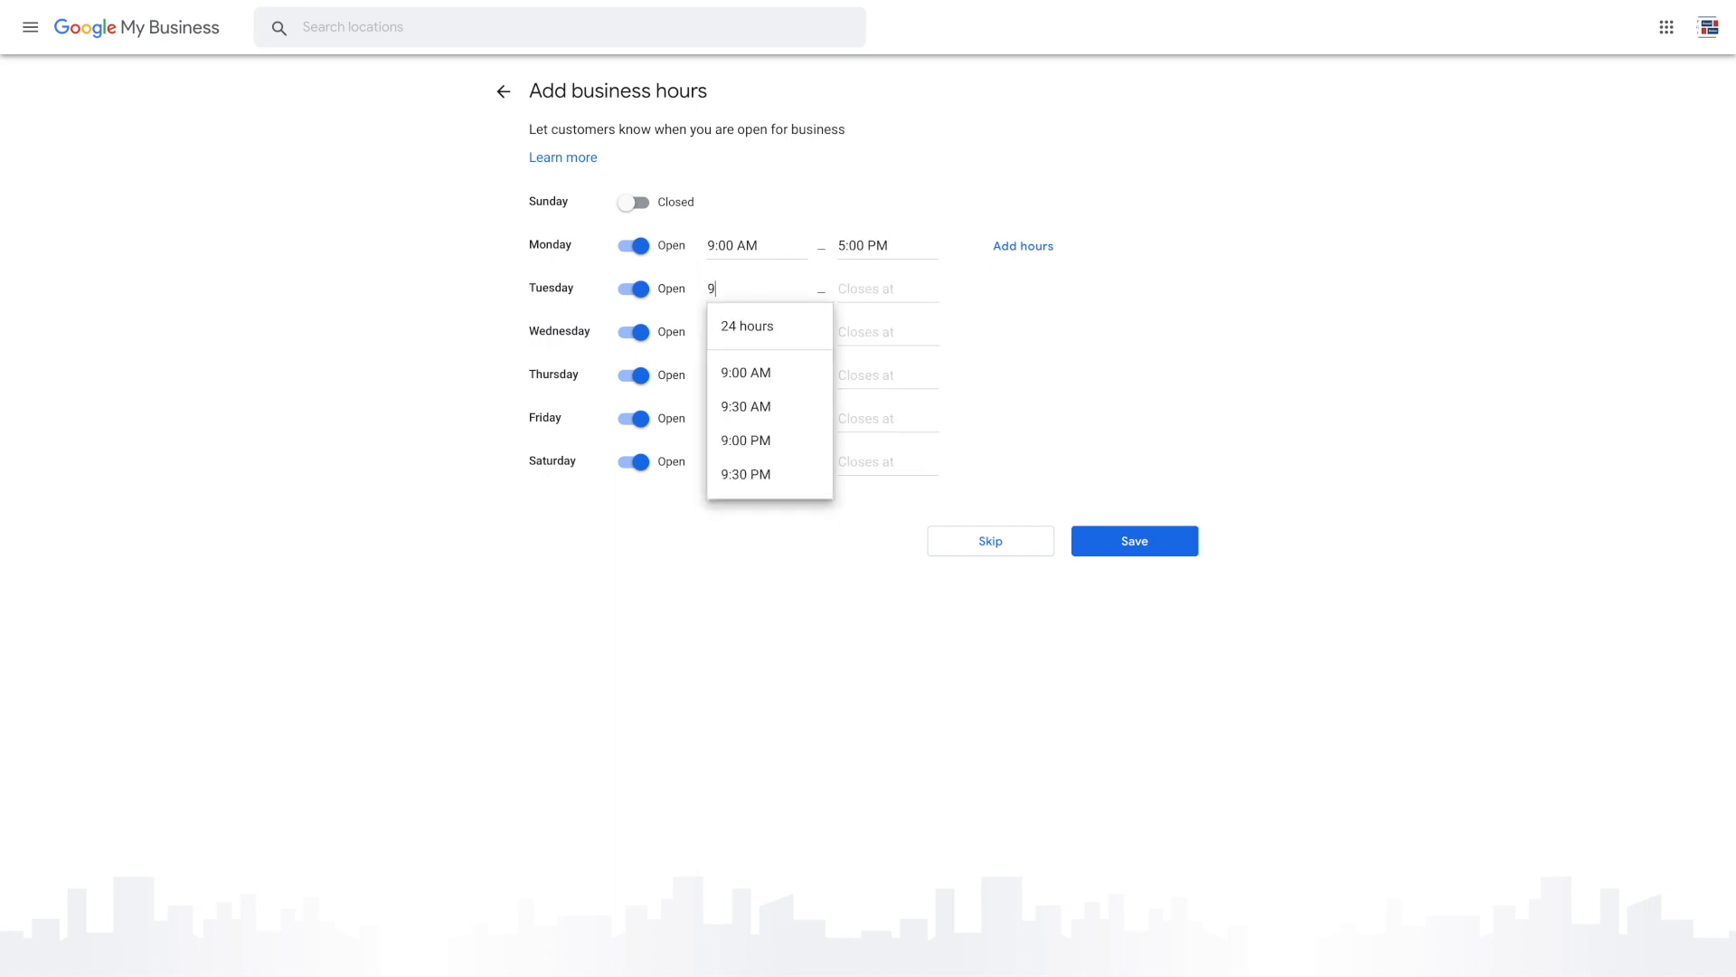
left_click(764, 373)
Set Wednesday, Thursday and Friday to open at 9:00 AM and Saturday at 11:00 AM
left_click(742, 332)
type("9")
left_click(762, 412)
left_click(758, 375)
type("9")
left_click(759, 455)
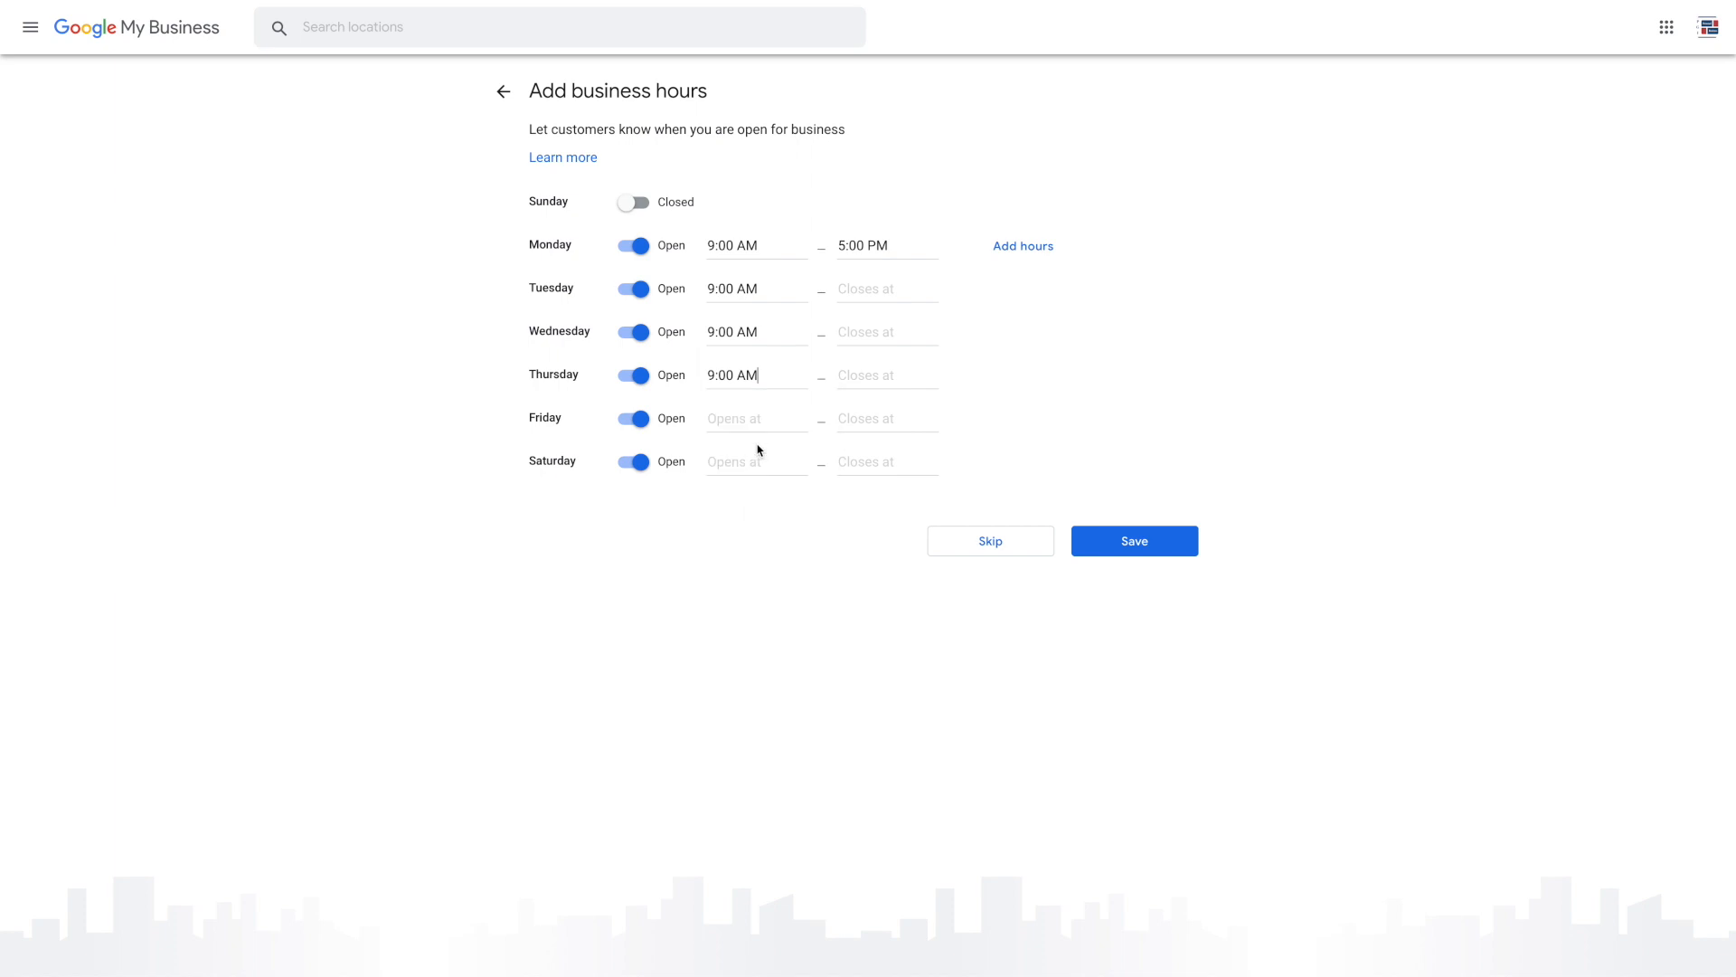
left_click(749, 415)
type("9")
left_click(756, 502)
left_click(747, 463)
type("11")
left_click(764, 545)
Pick Saturday's closing time and correct Tuesday's closing time to 5:00 PM
left_click(865, 458)
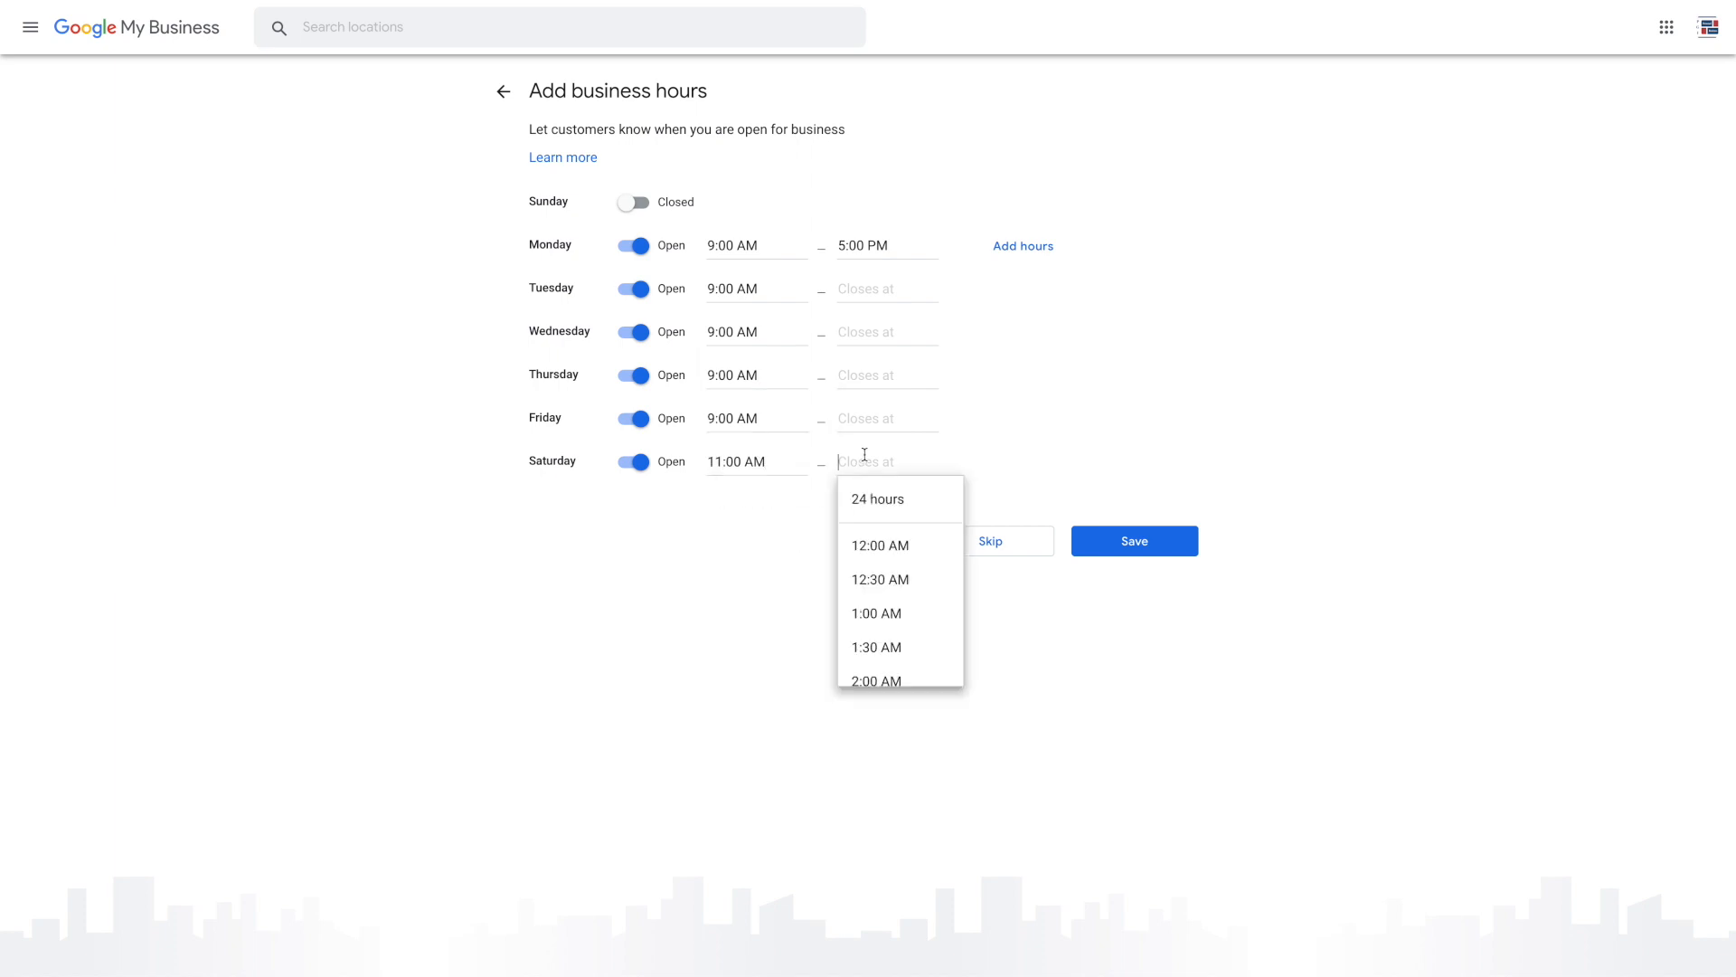
type("5")
left_click(877, 614)
left_click(863, 286)
type("5")
left_click(876, 372)
left_click_drag(902, 295, 721, 283)
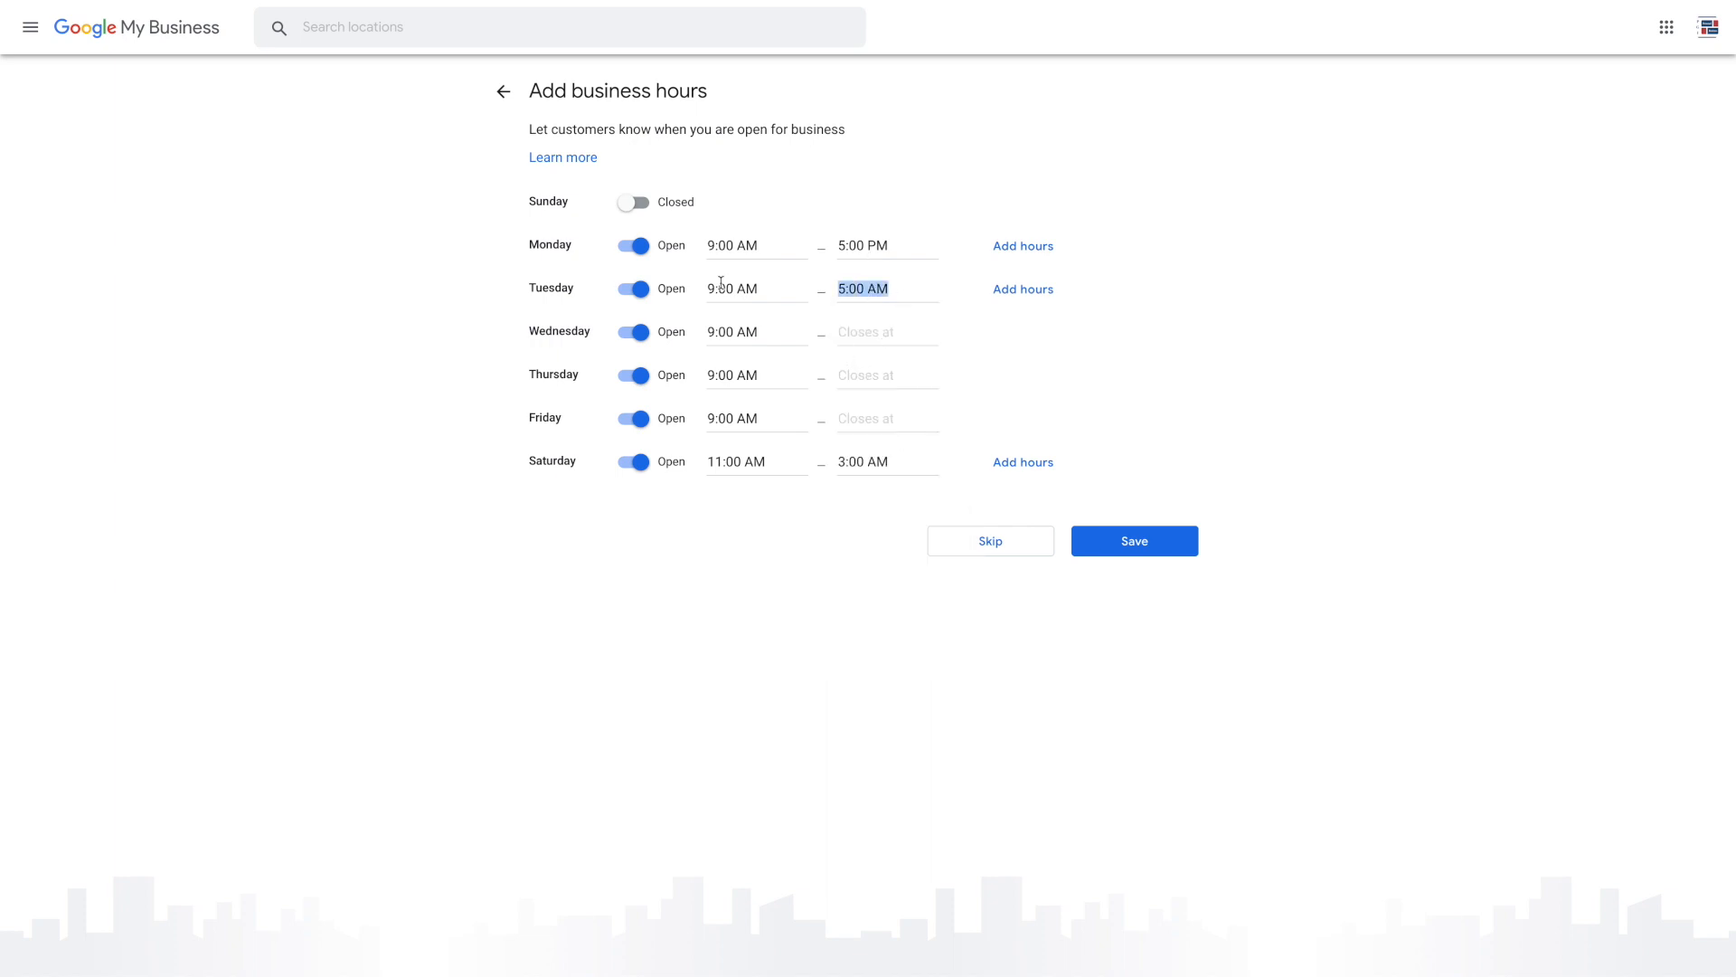
type("5")
left_click(887, 438)
Set Wednesday, Thursday and Friday to close at 5:00 PM and save the hours
left_click(867, 332)
type("5")
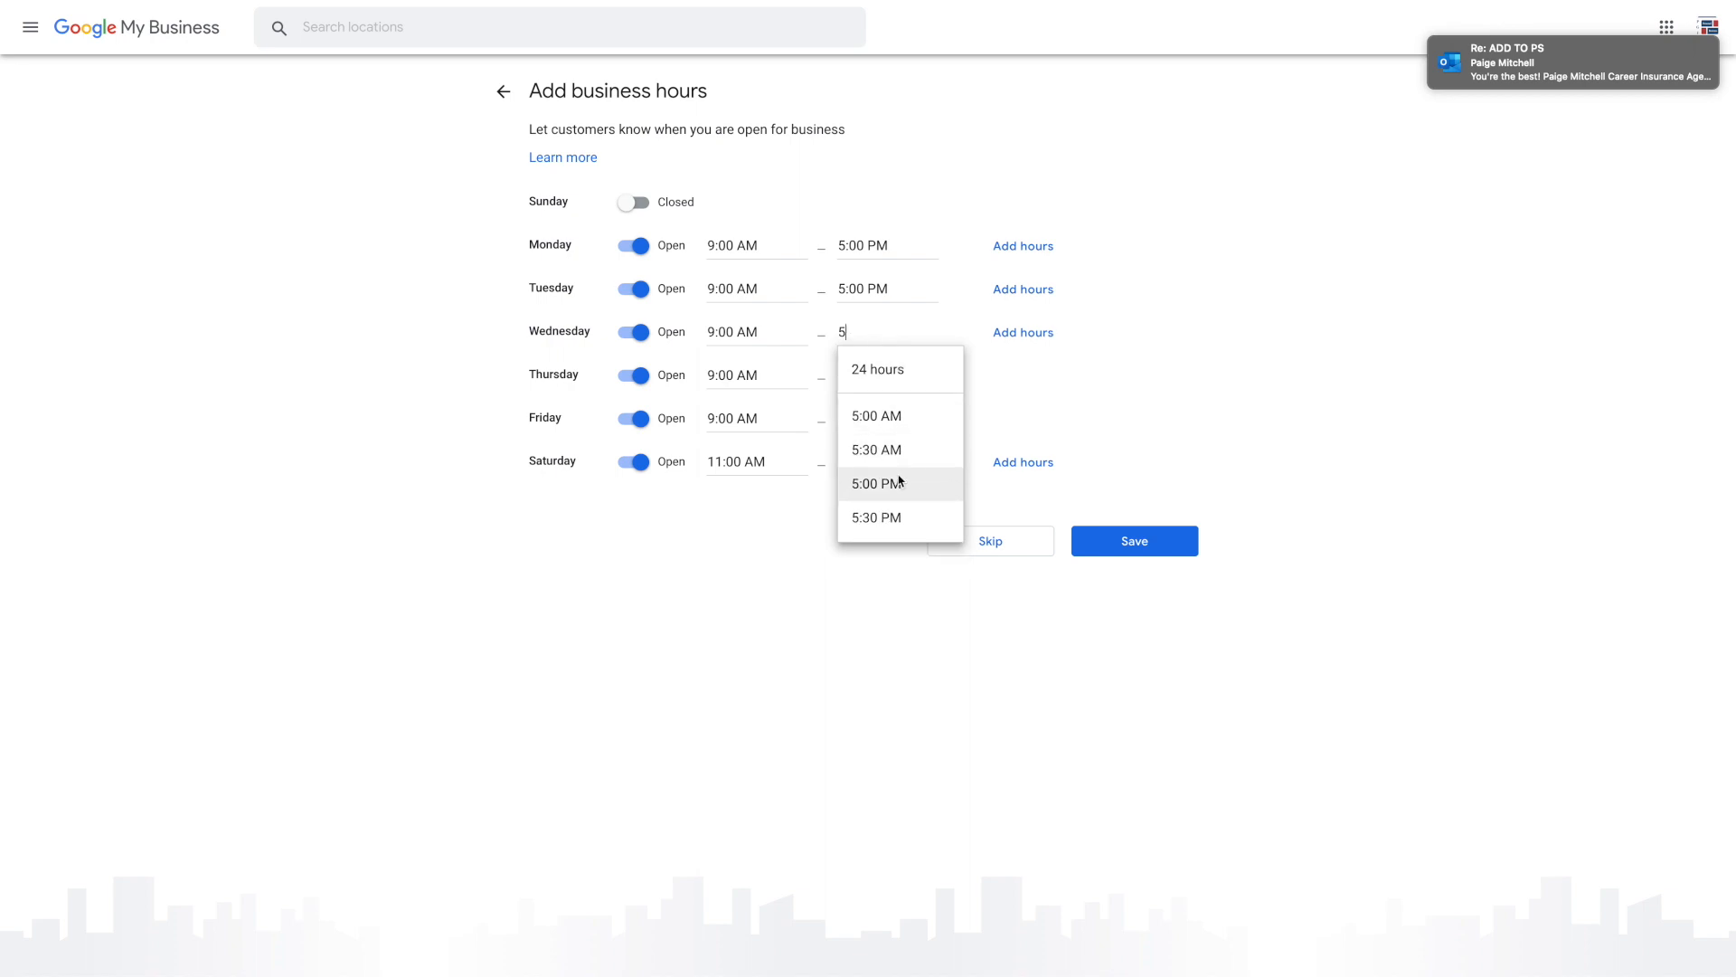
left_click(895, 484)
left_click(876, 394)
type("5")
left_click(892, 527)
left_click(876, 422)
type("5")
left_click(893, 570)
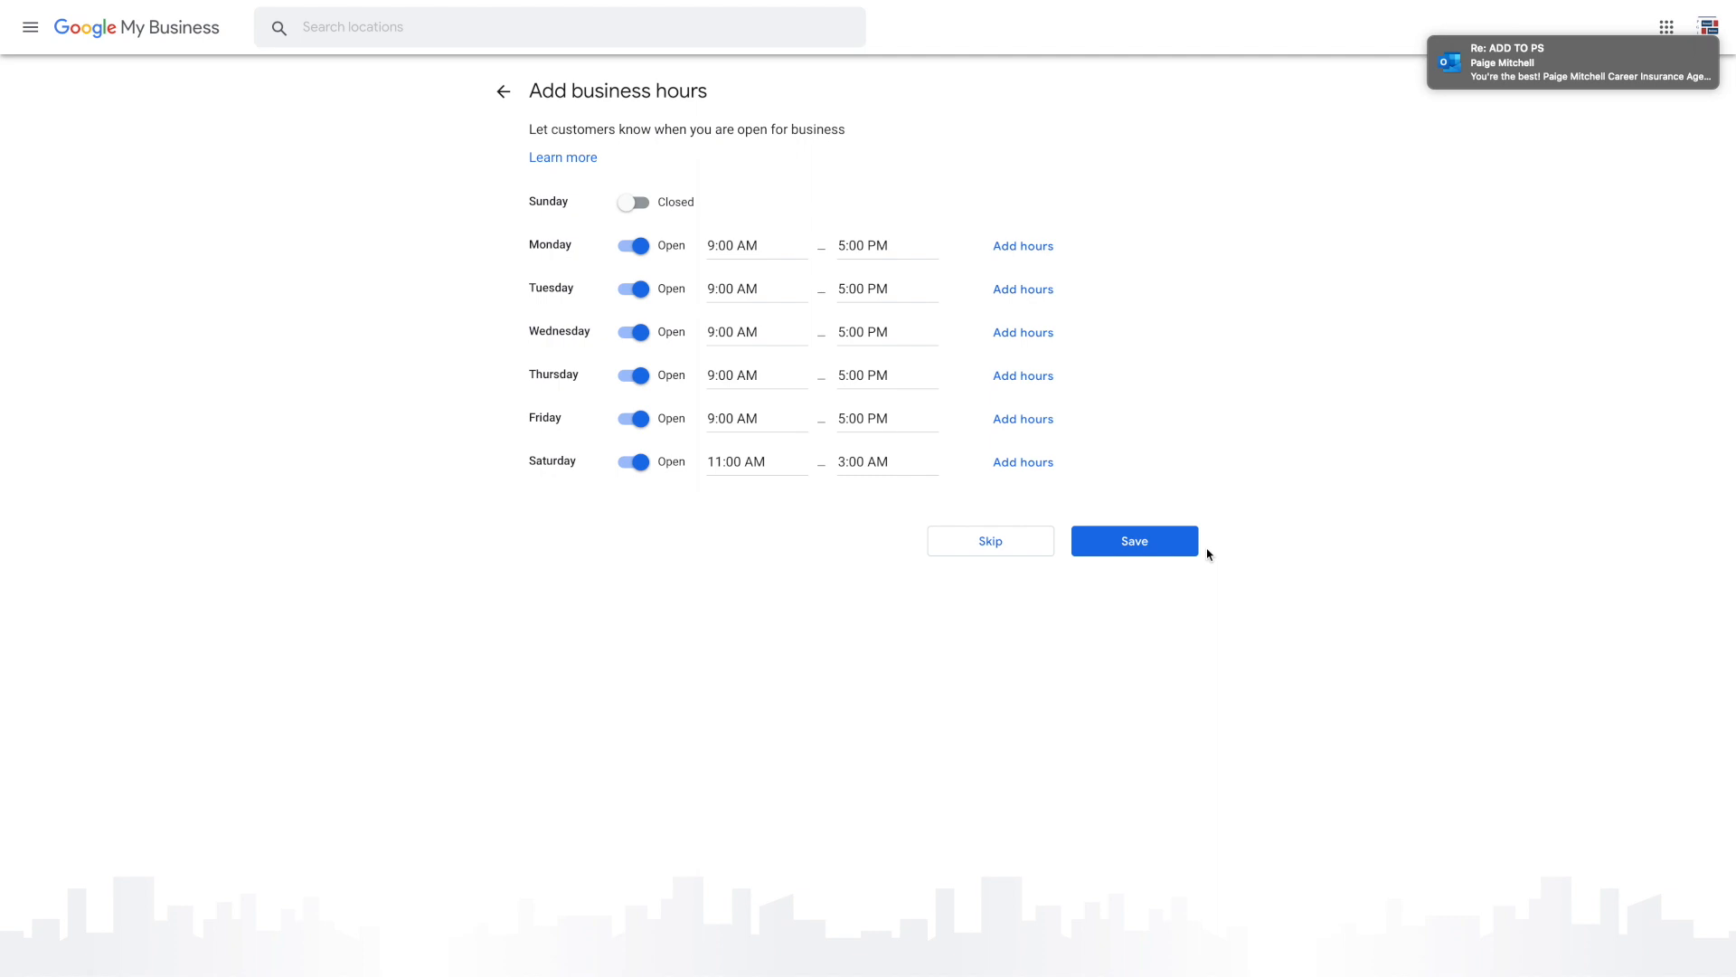
left_click(1141, 541)
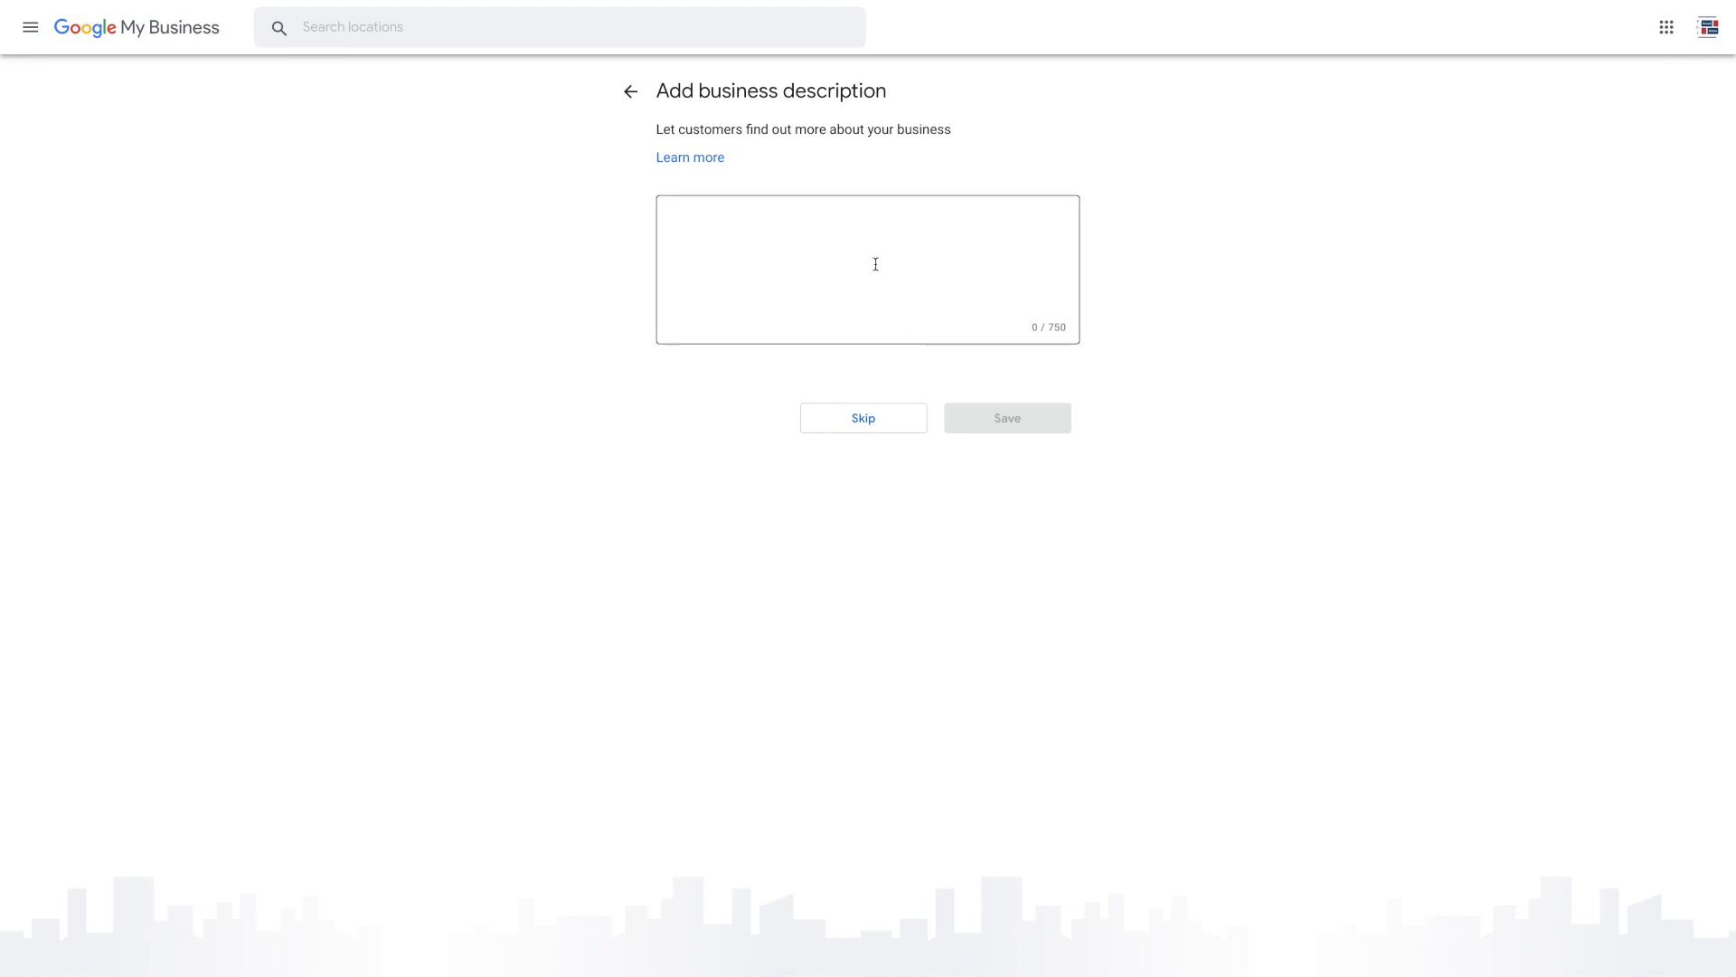
Paste the prepared agency description, correct its ending to 'Colorado', and save it
left_click(875, 261)
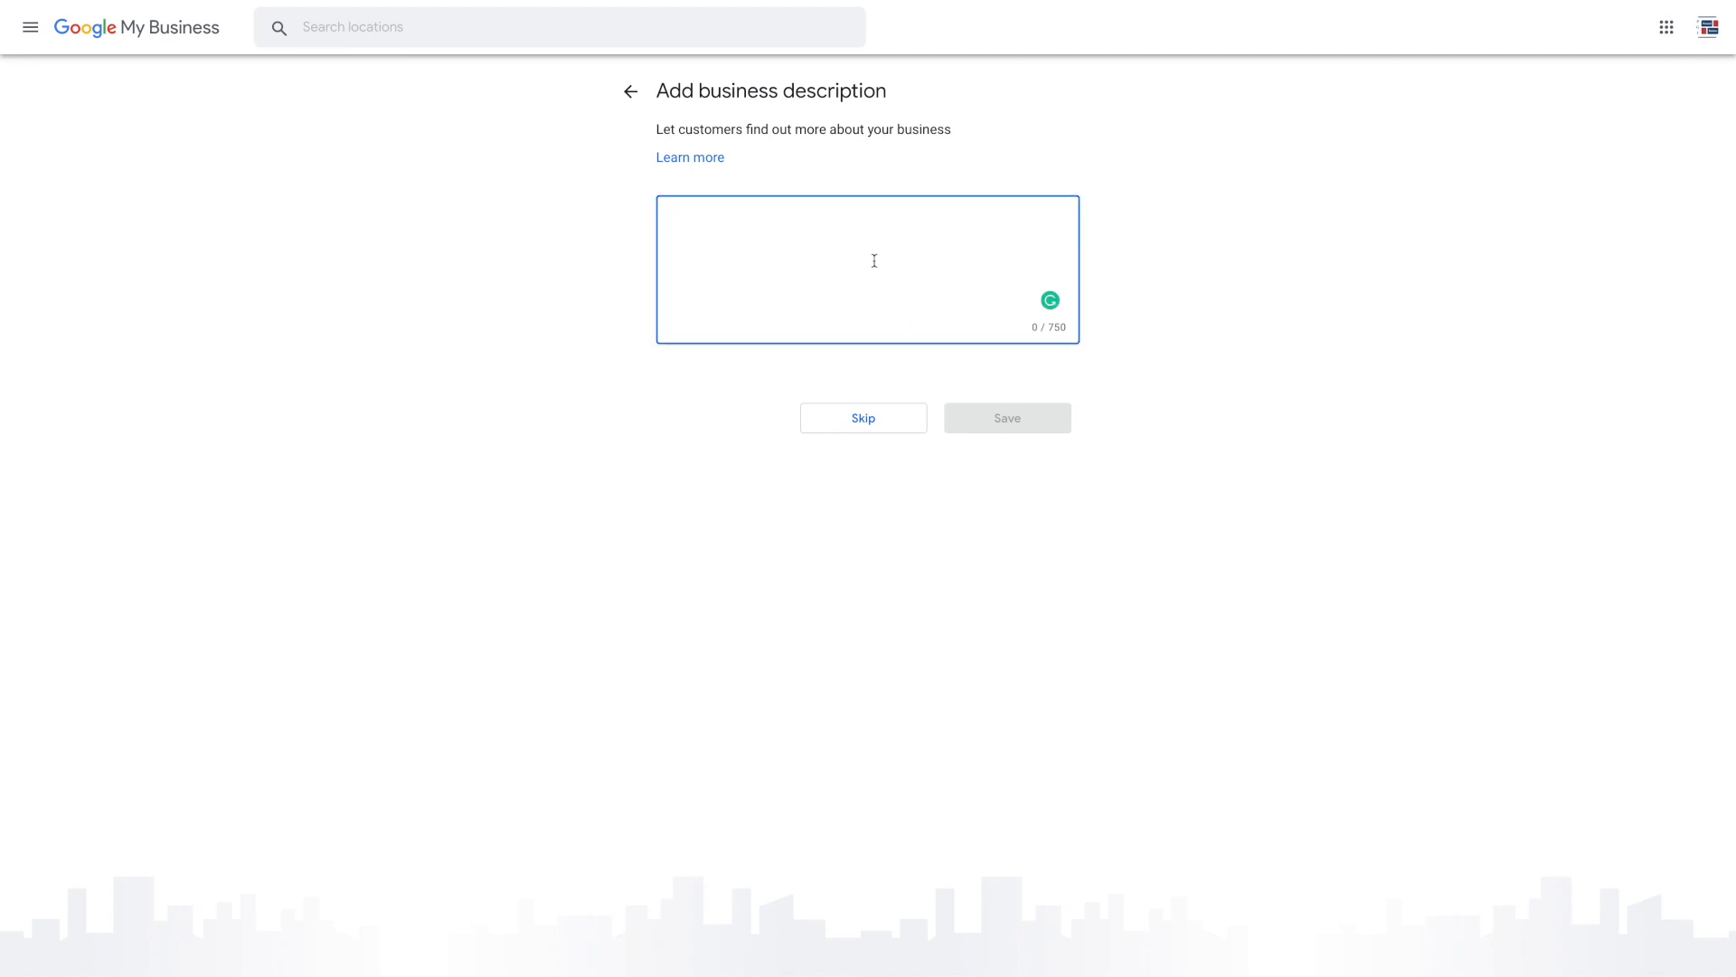
key("super+Tab")
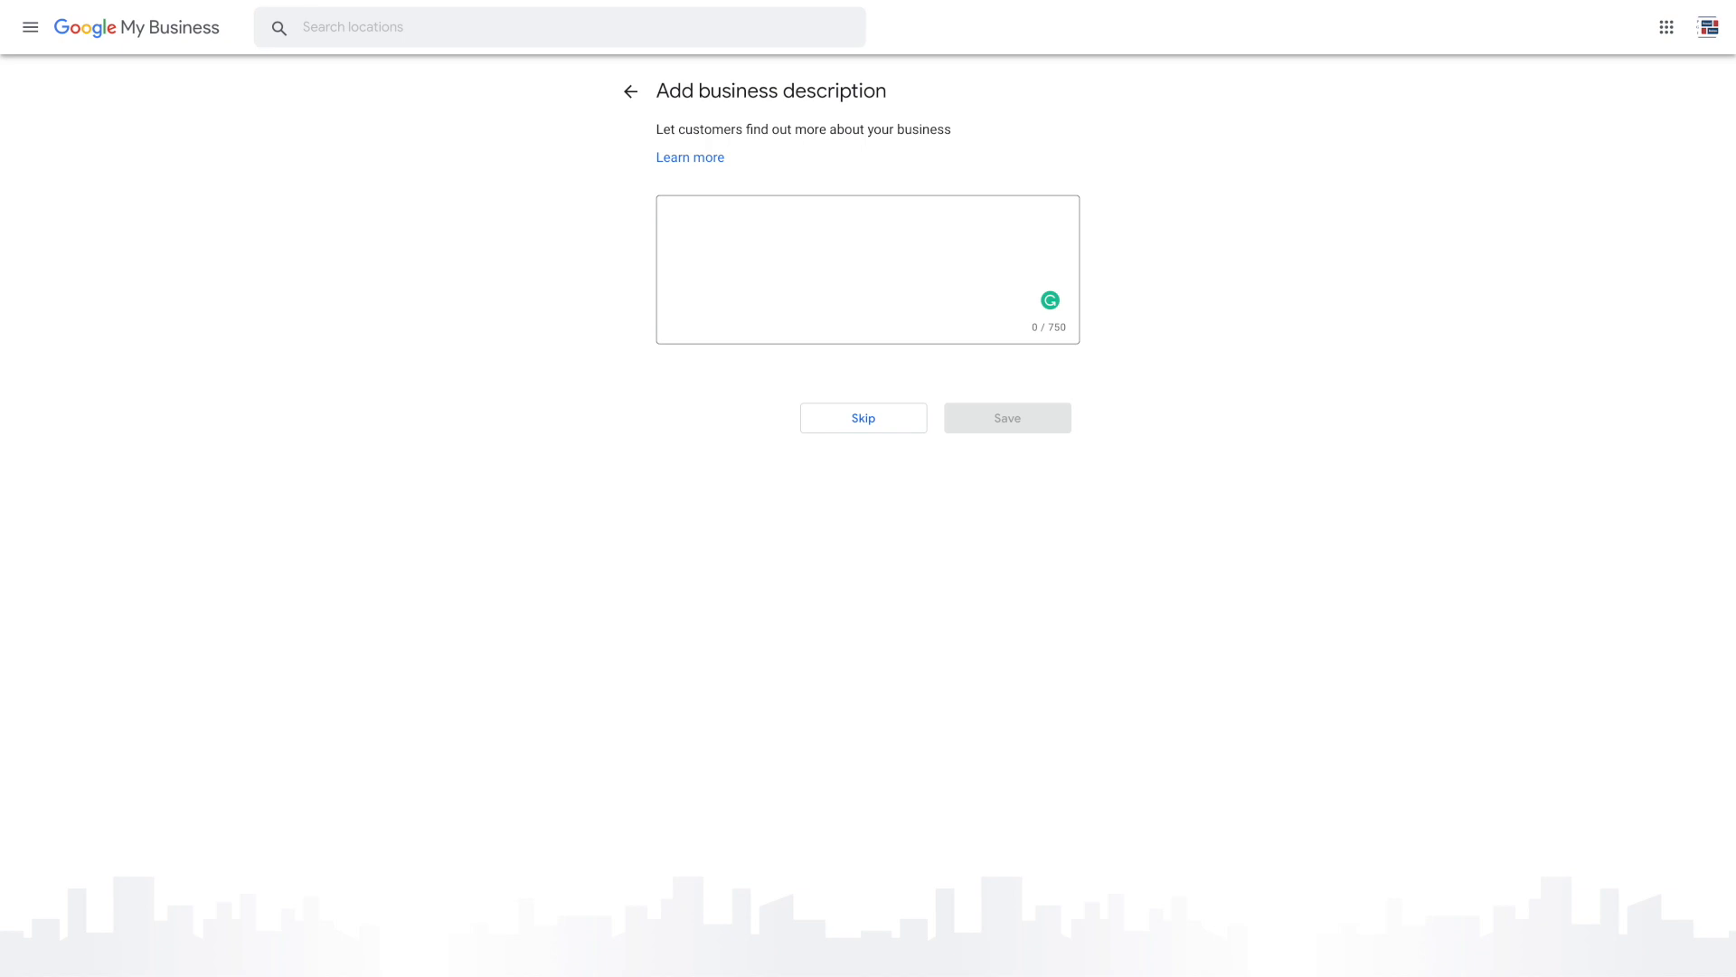
key("ctrl+v")
key("BackSpace")
key("BackSpace")
key("BackSpace")
key("BackSpace")
key("BackSpace")
key("BackSpace")
key("BackSpace")
key("BackSpace")
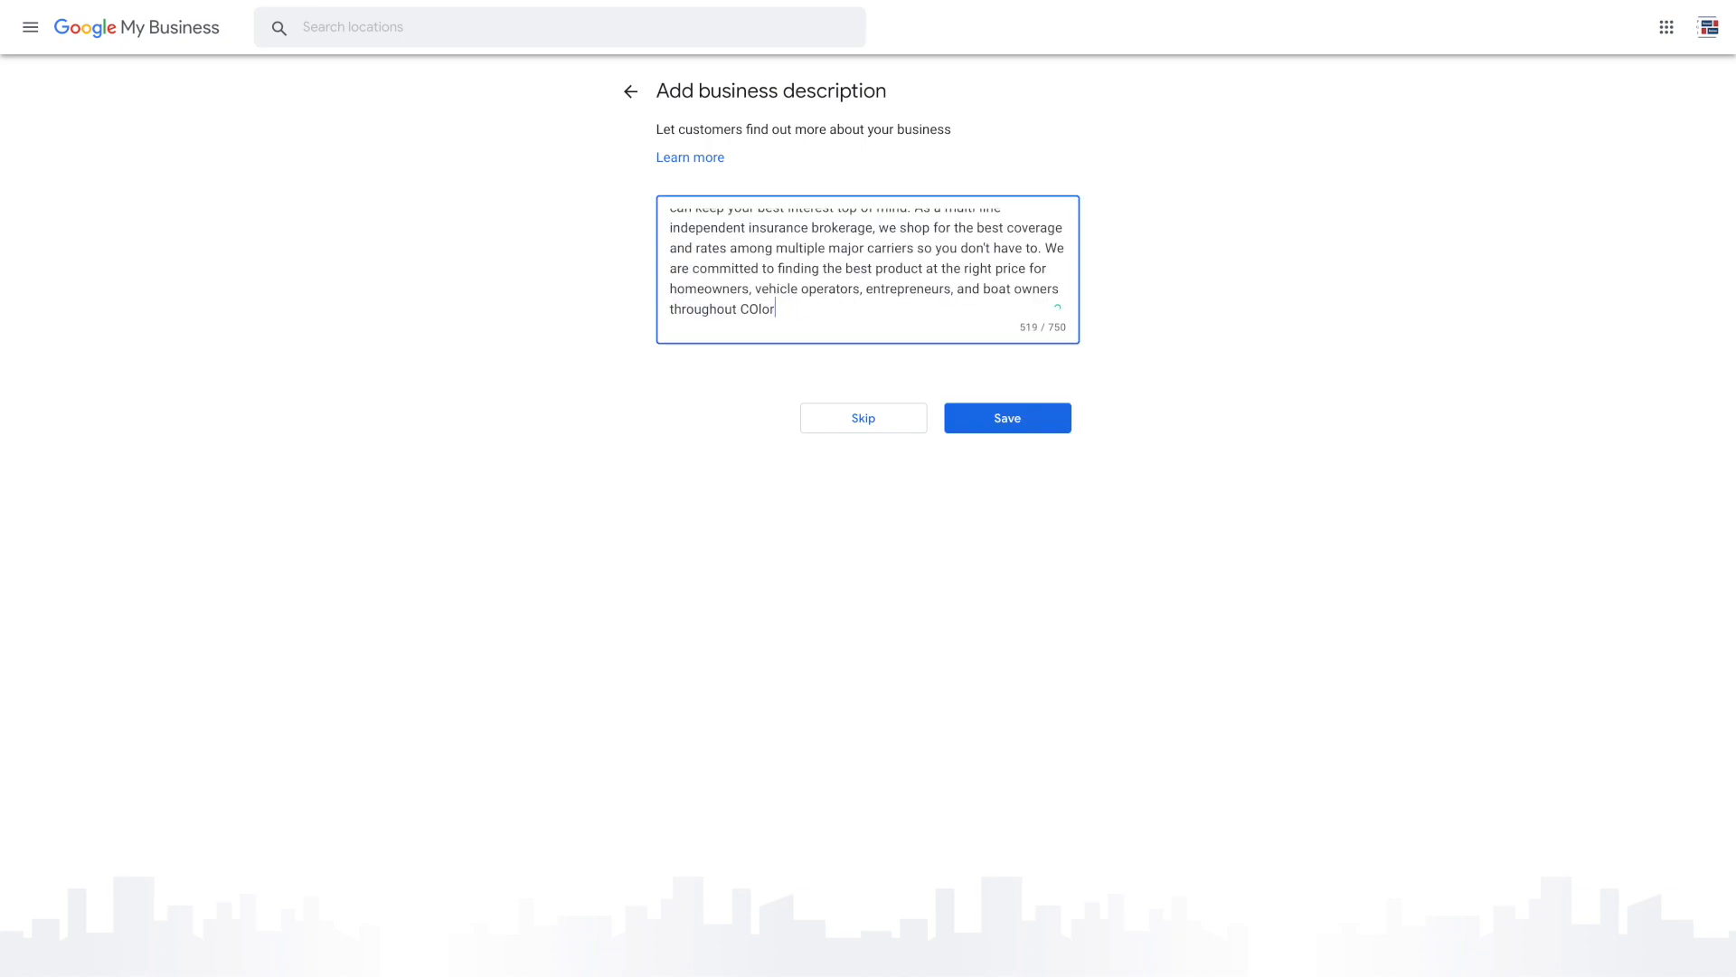
type("olorado.")
scroll(875, 288, "up", 3)
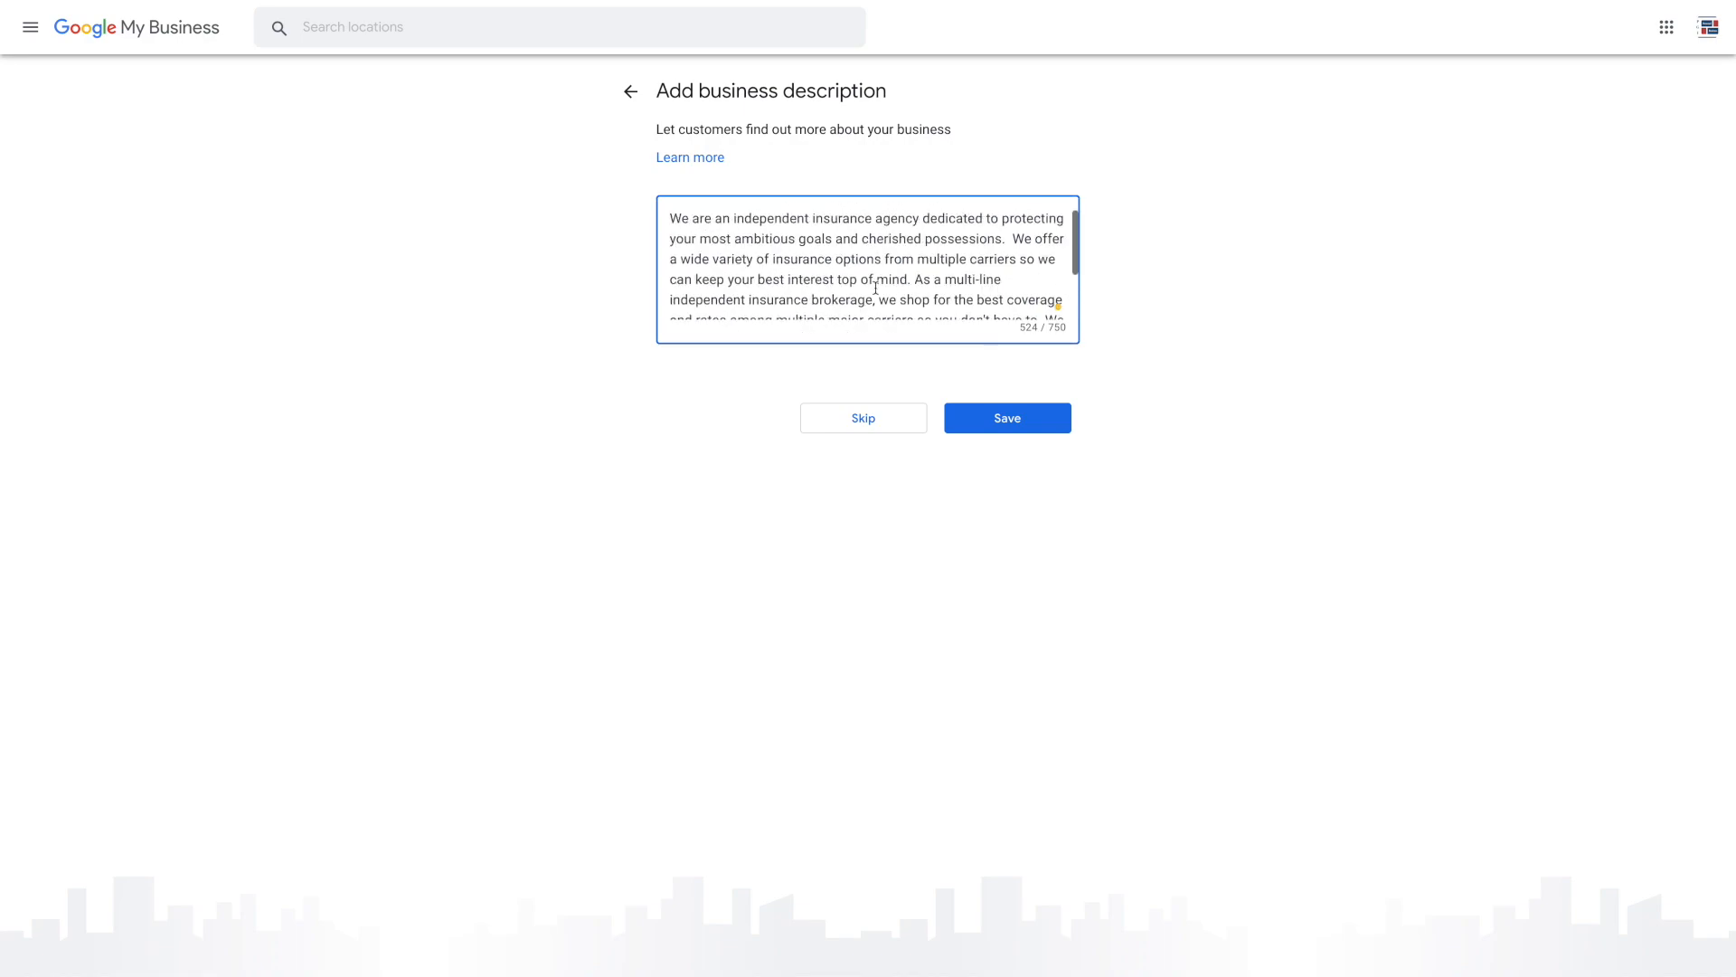
left_click(1002, 416)
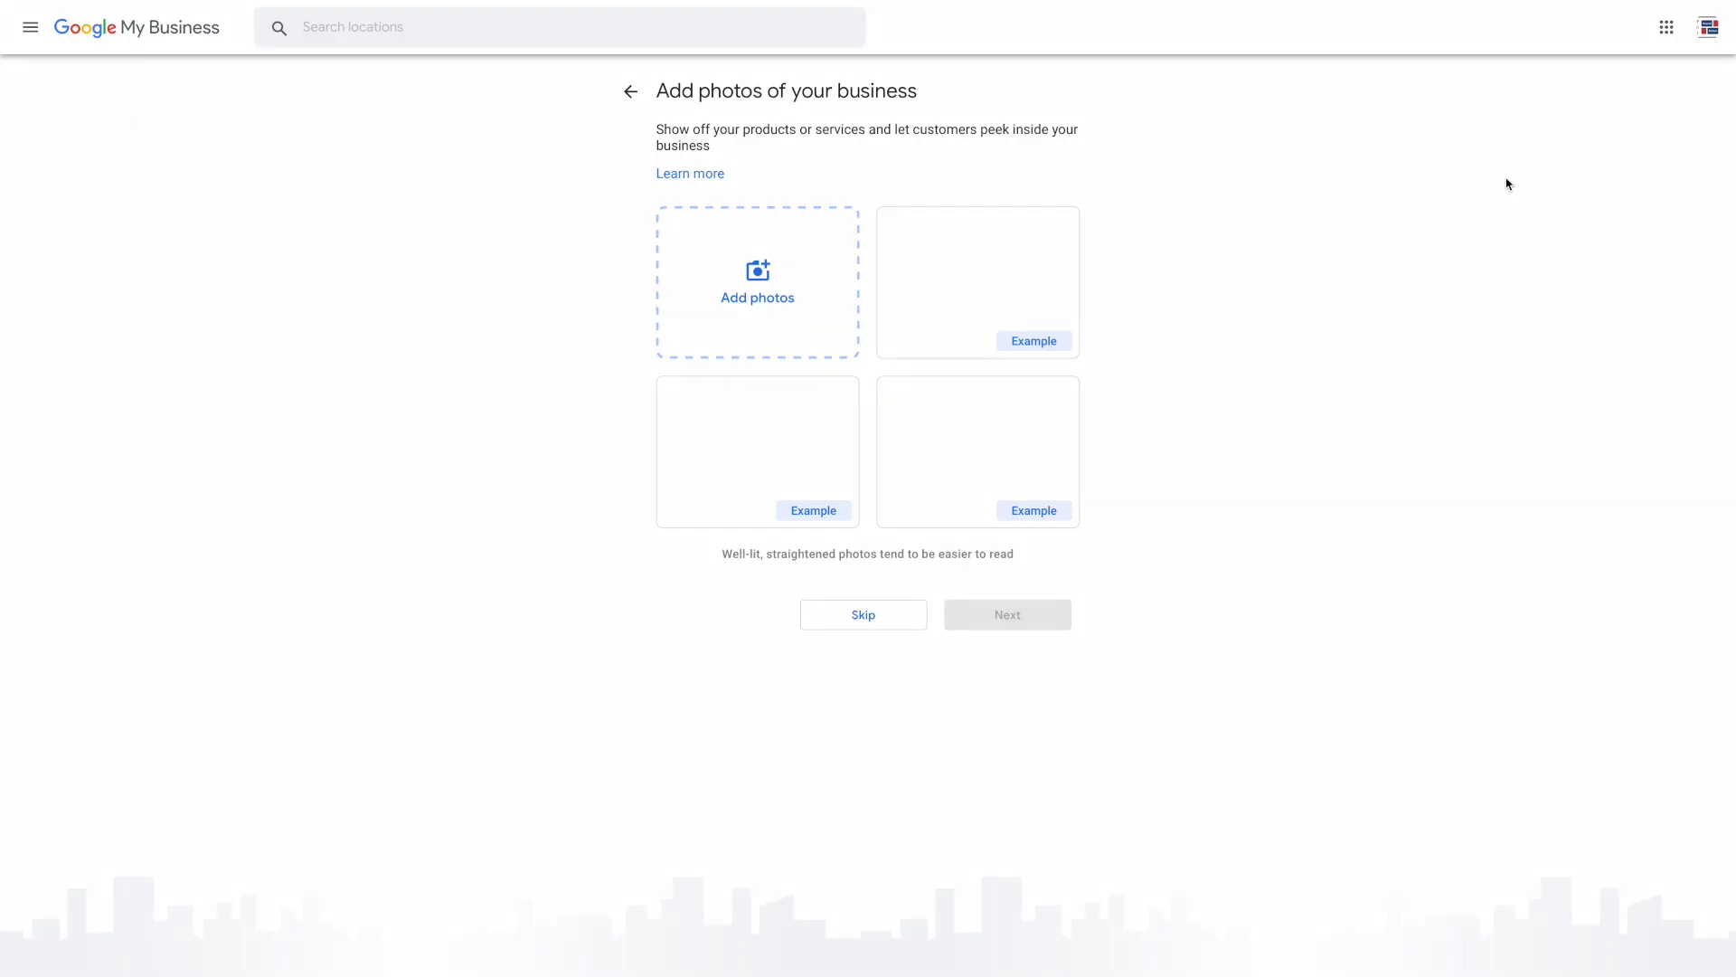
Upload the FRONT ERA logo screenshot from the Frontera folder as a business photo and continue
left_click(756, 276)
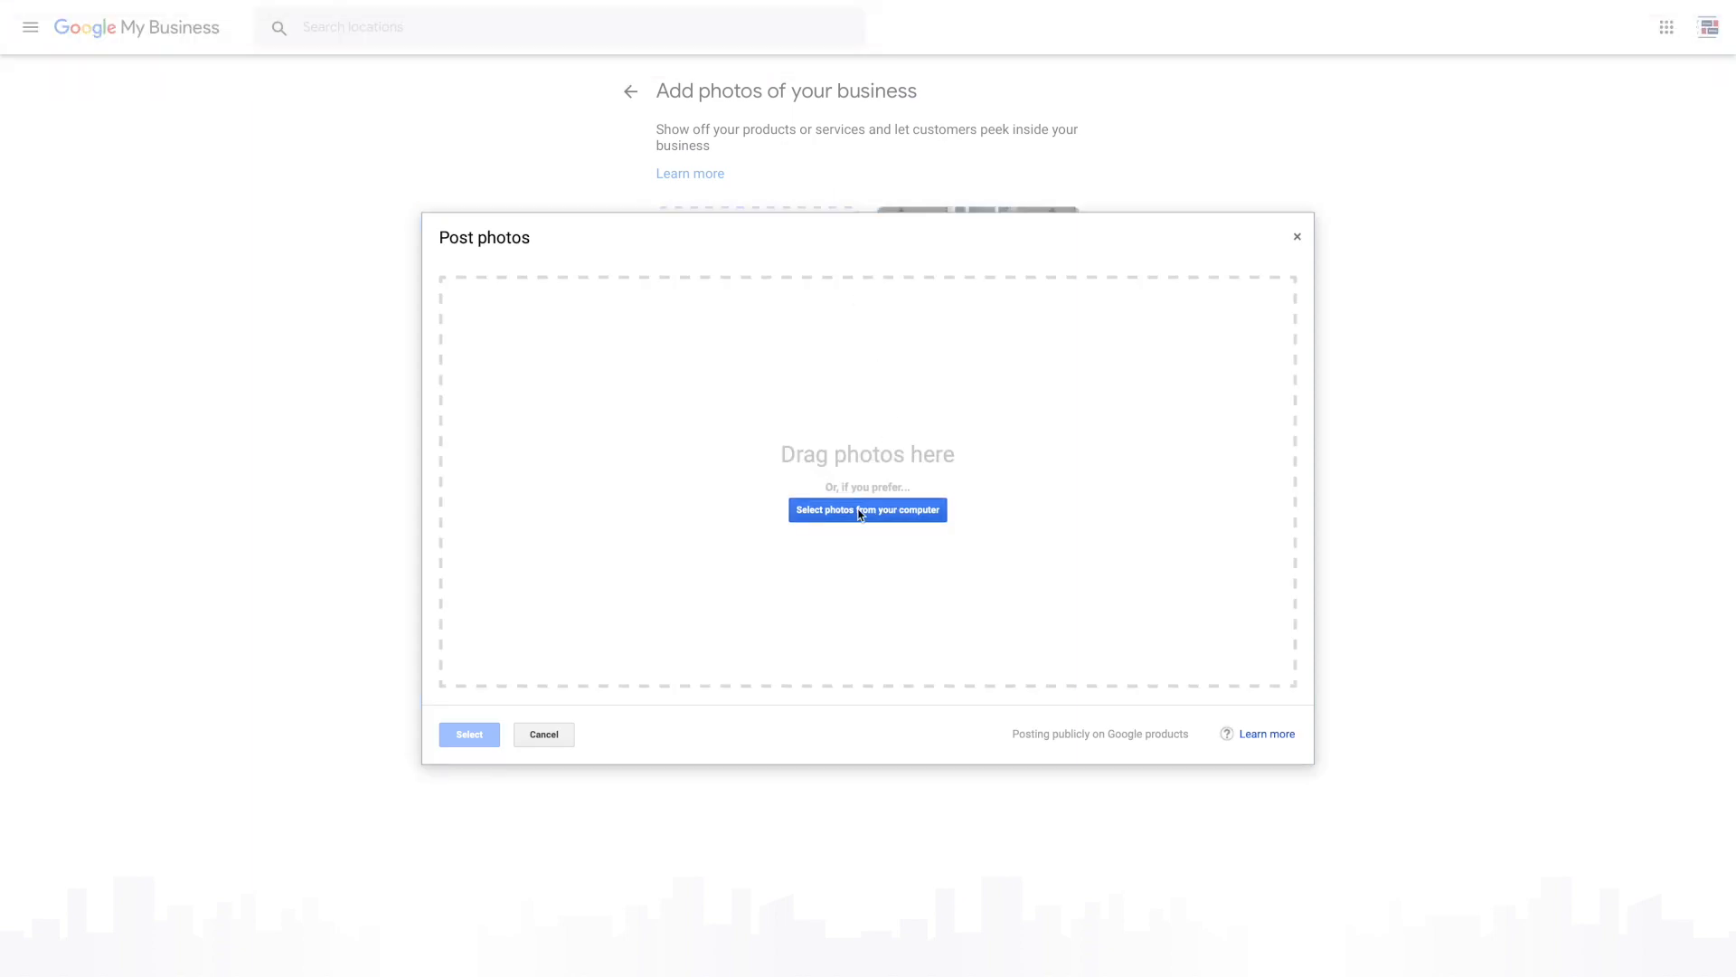
left_click(867, 509)
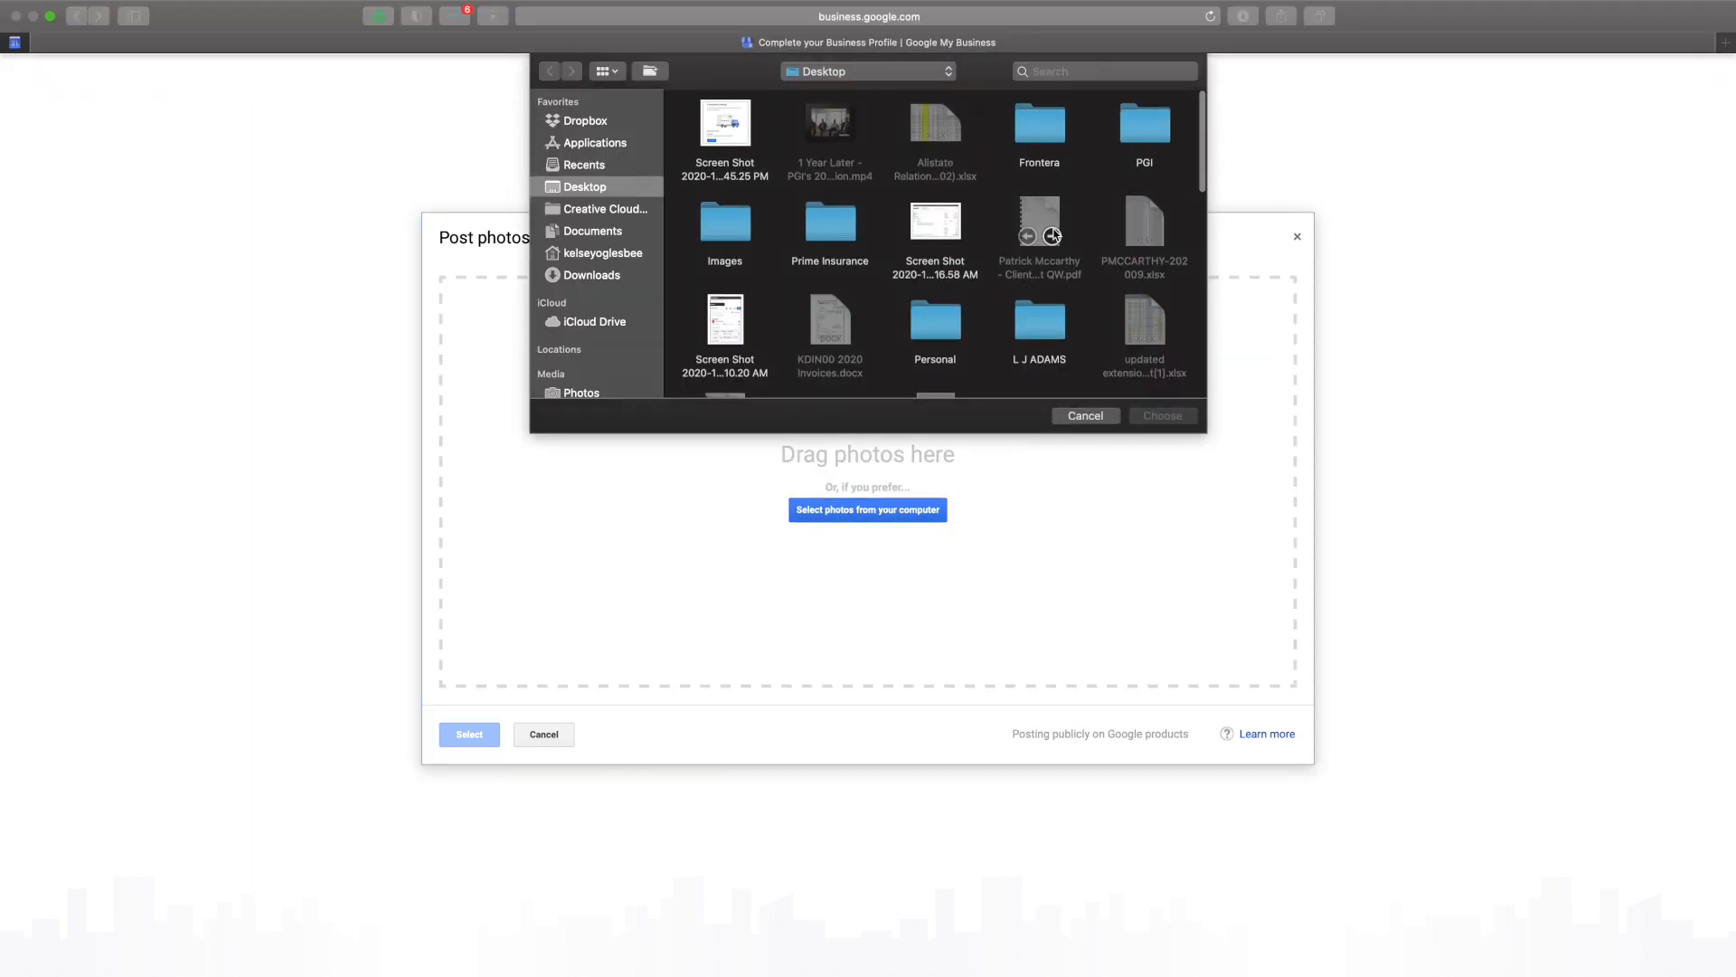
left_click(1044, 116)
double_click(1043, 116)
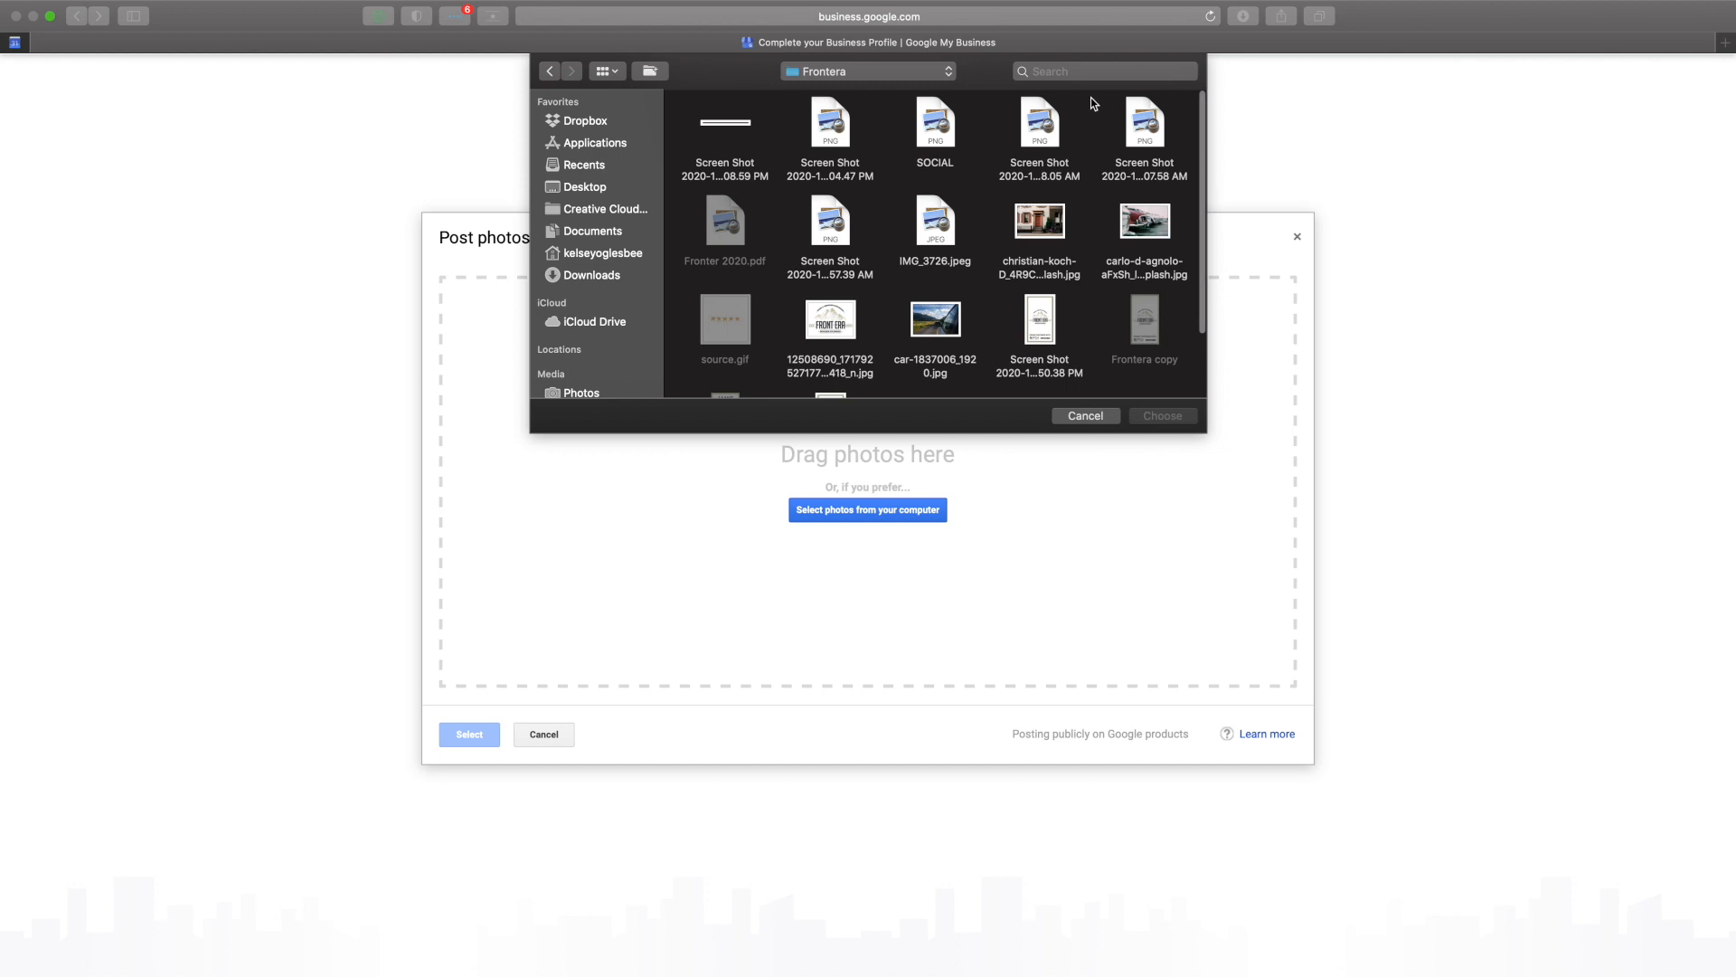
left_click(1158, 126)
left_click(1171, 416)
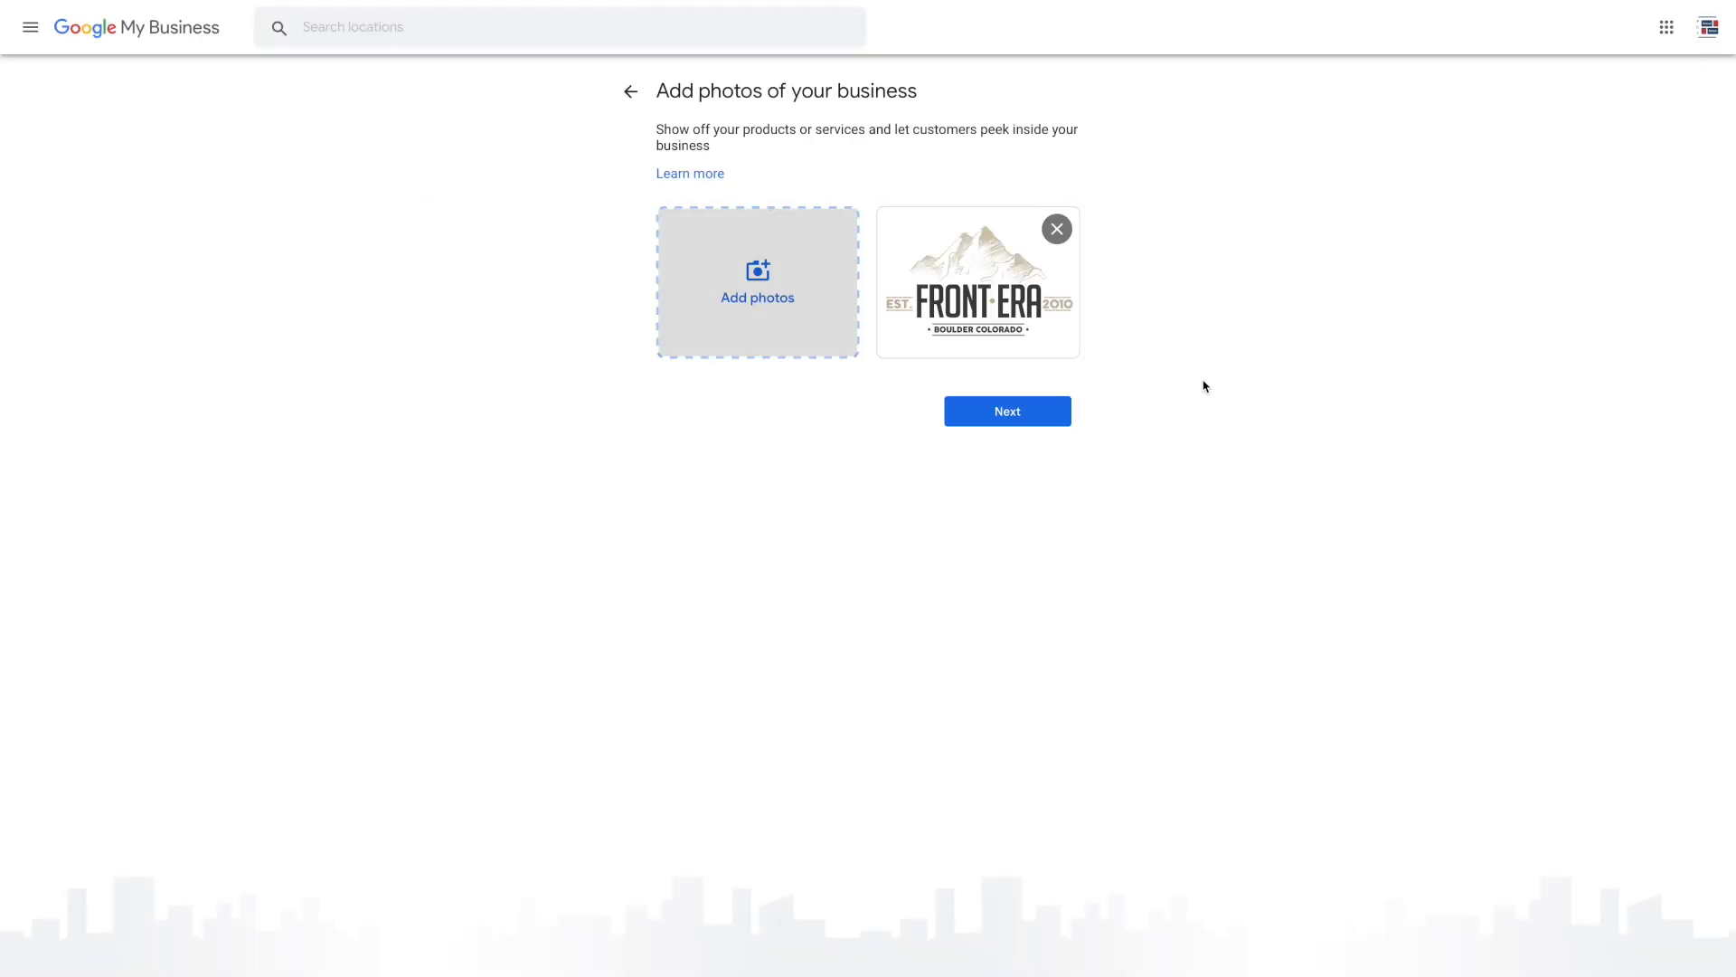
left_click(1041, 415)
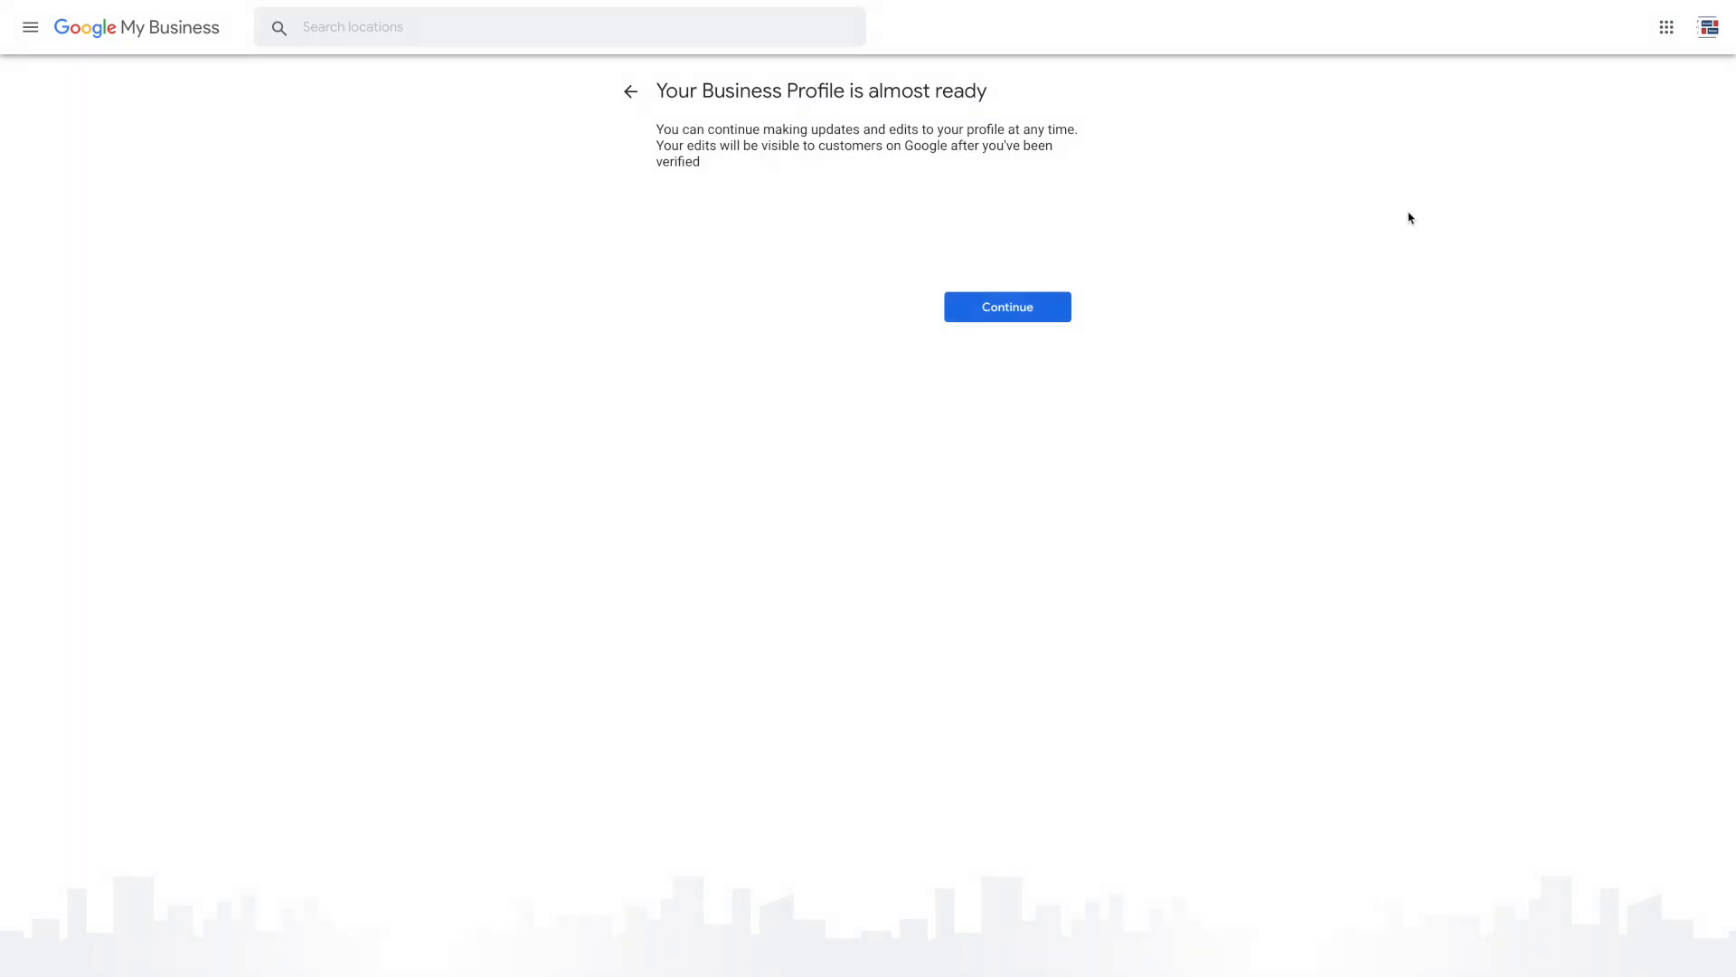
Continue past the 'almost ready' page to the Frontera dashboard
left_click(996, 311)
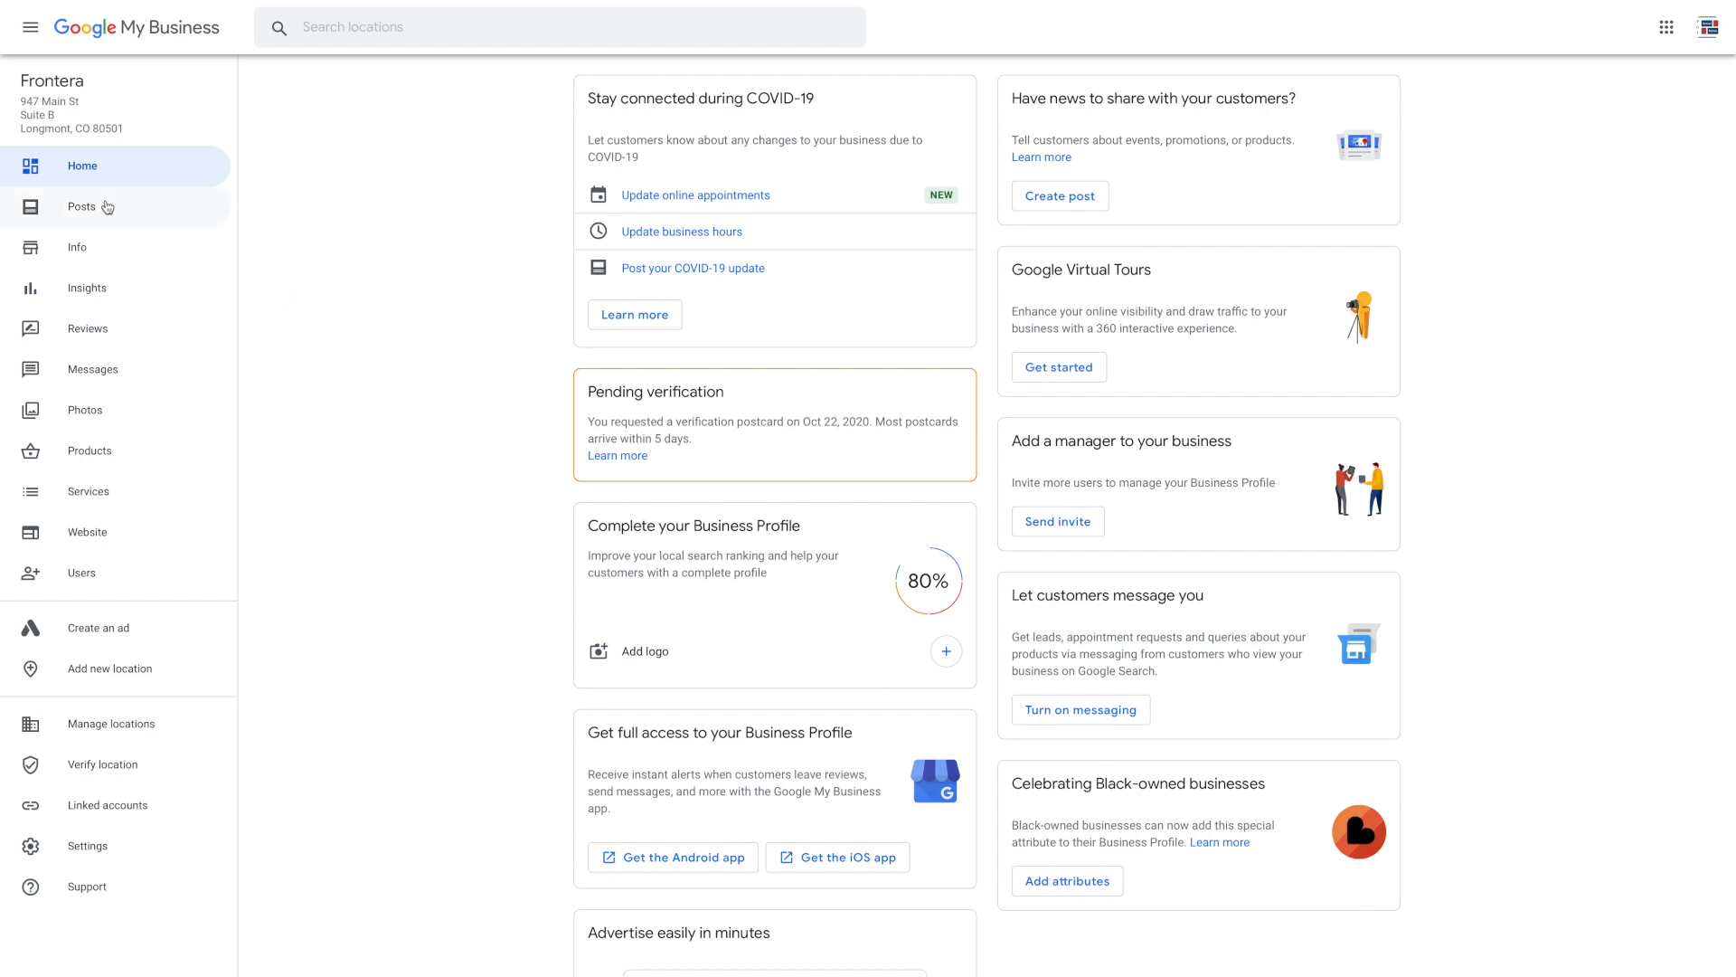
Browse the Frontera listing's Info, Insights, Reviews, Messages and Photos pages
left_click(87, 260)
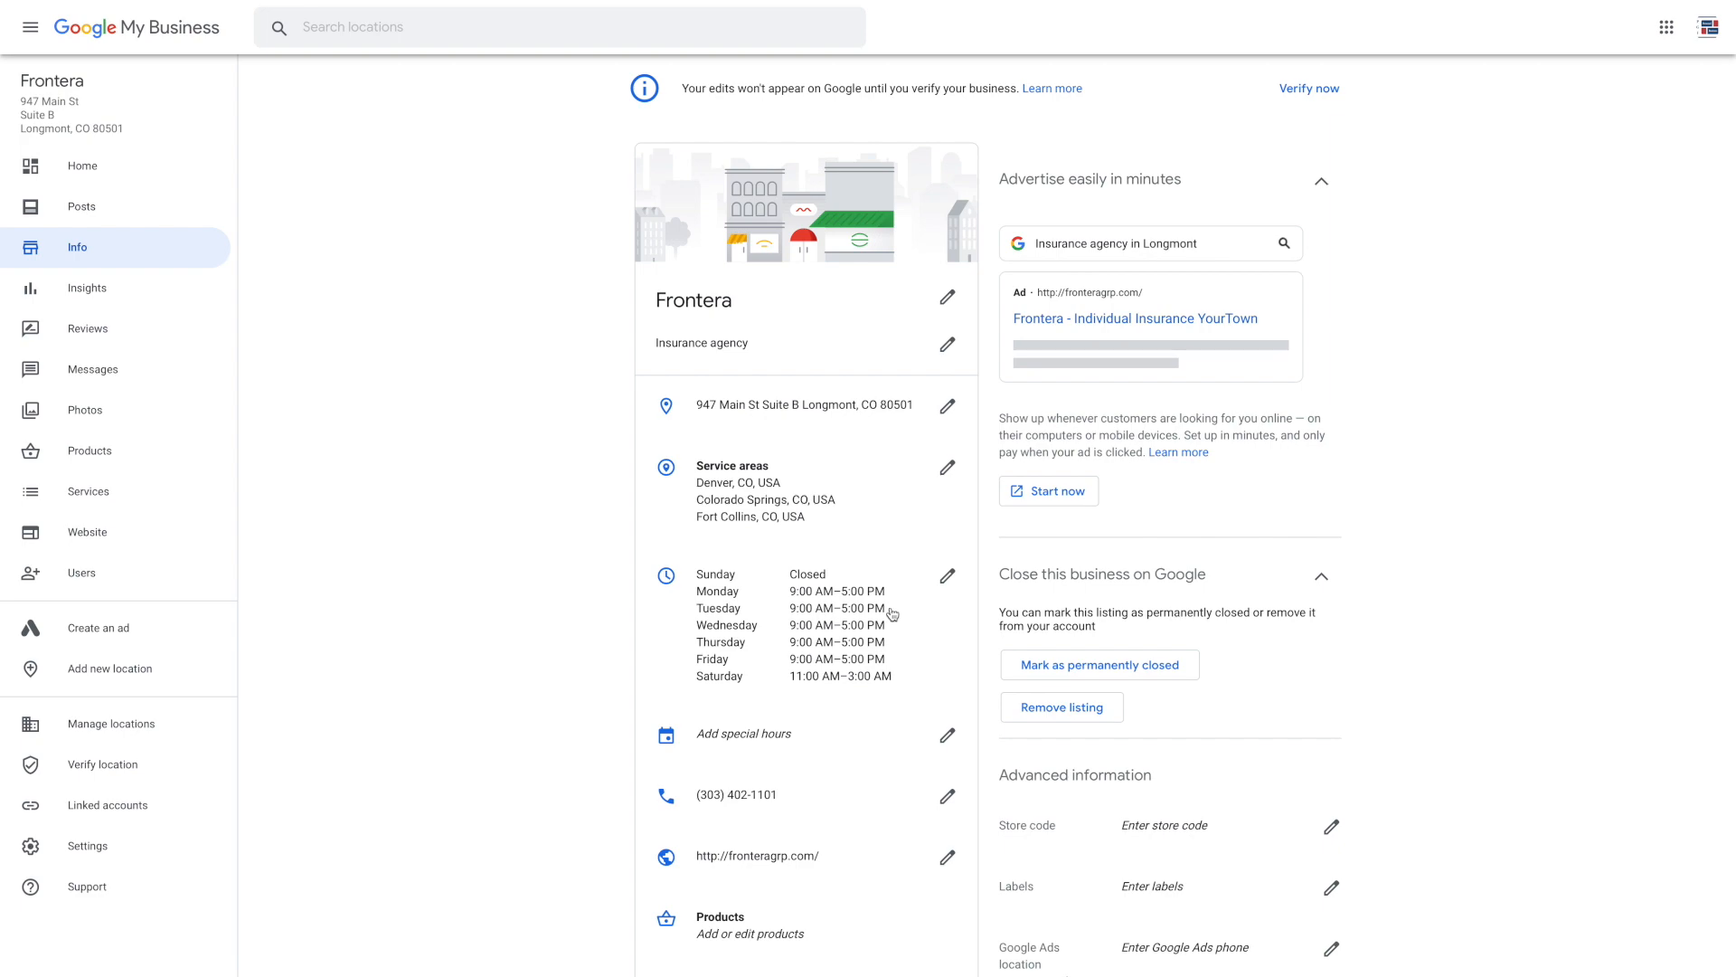
scroll(781, 442, "down", 3)
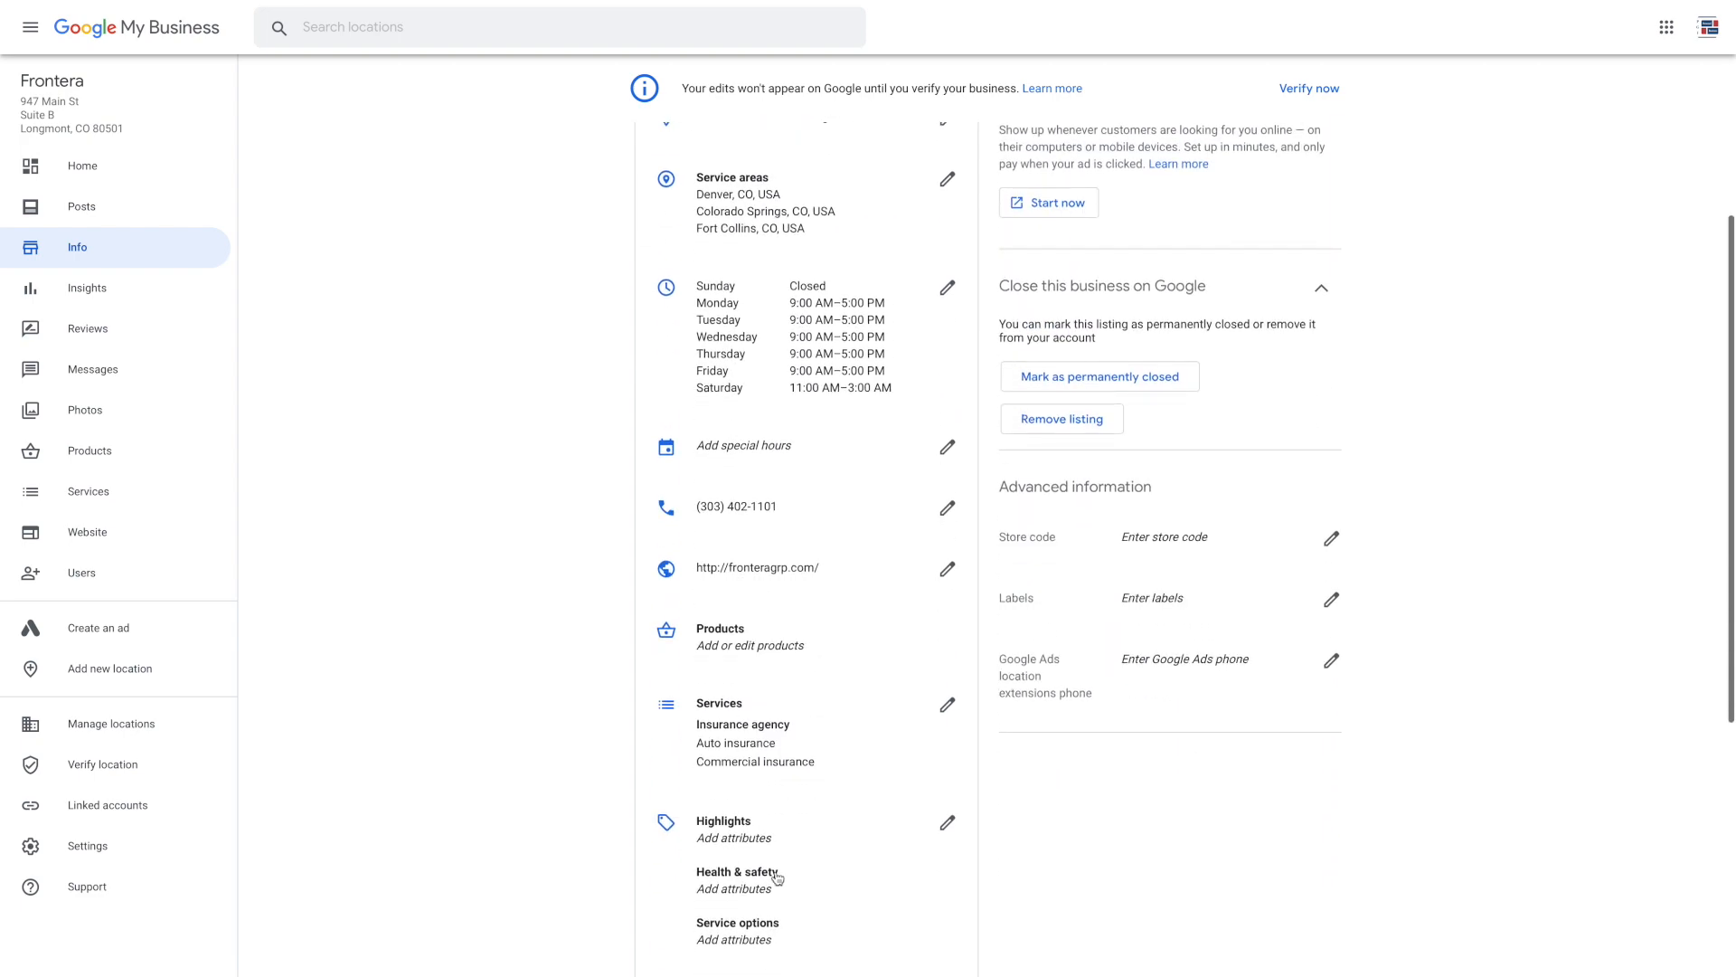
scroll(776, 877, "down", 2)
left_click(90, 288)
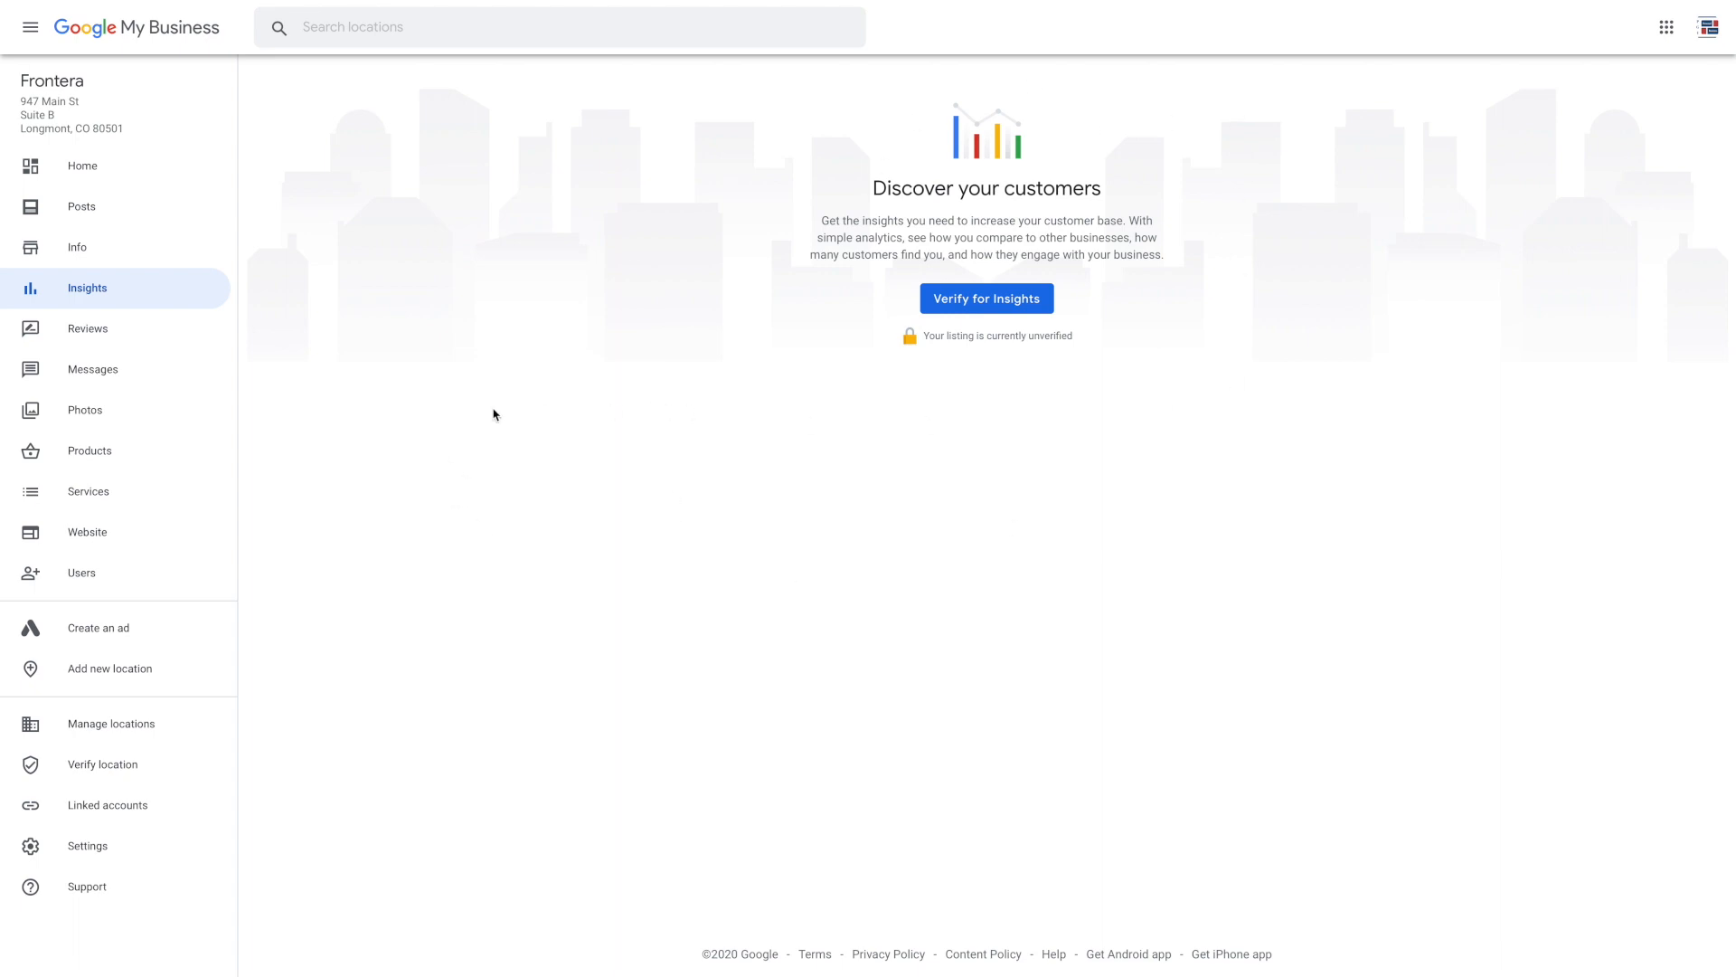
left_click(121, 339)
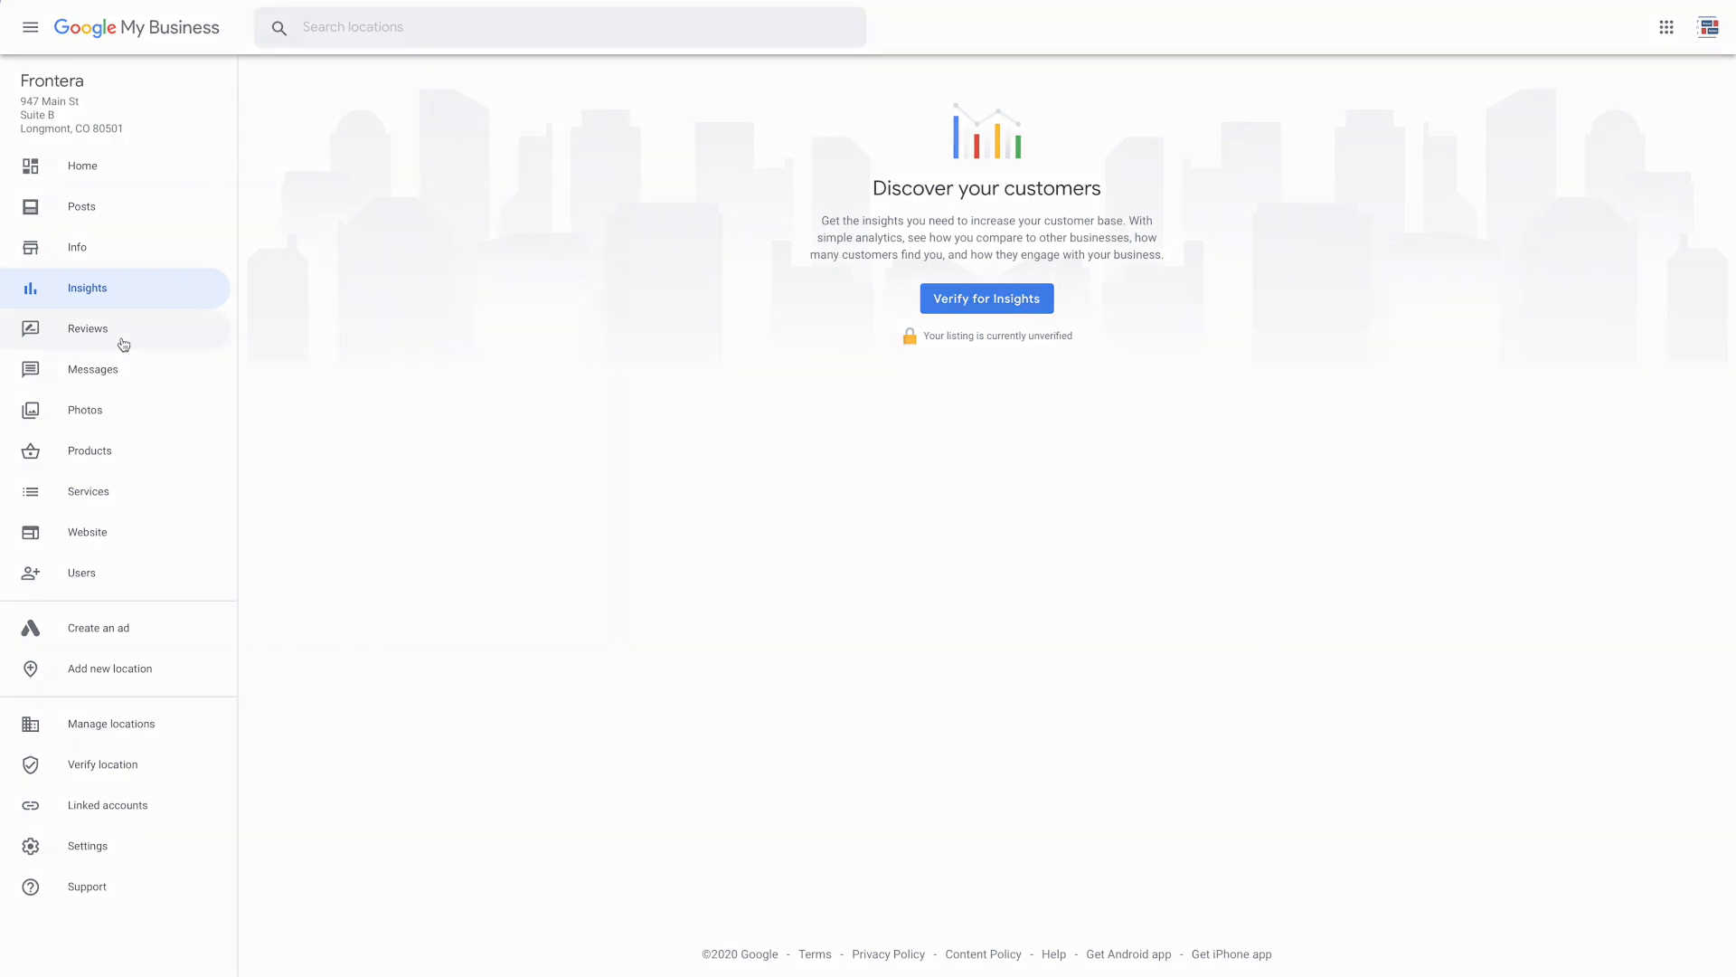
left_click(126, 388)
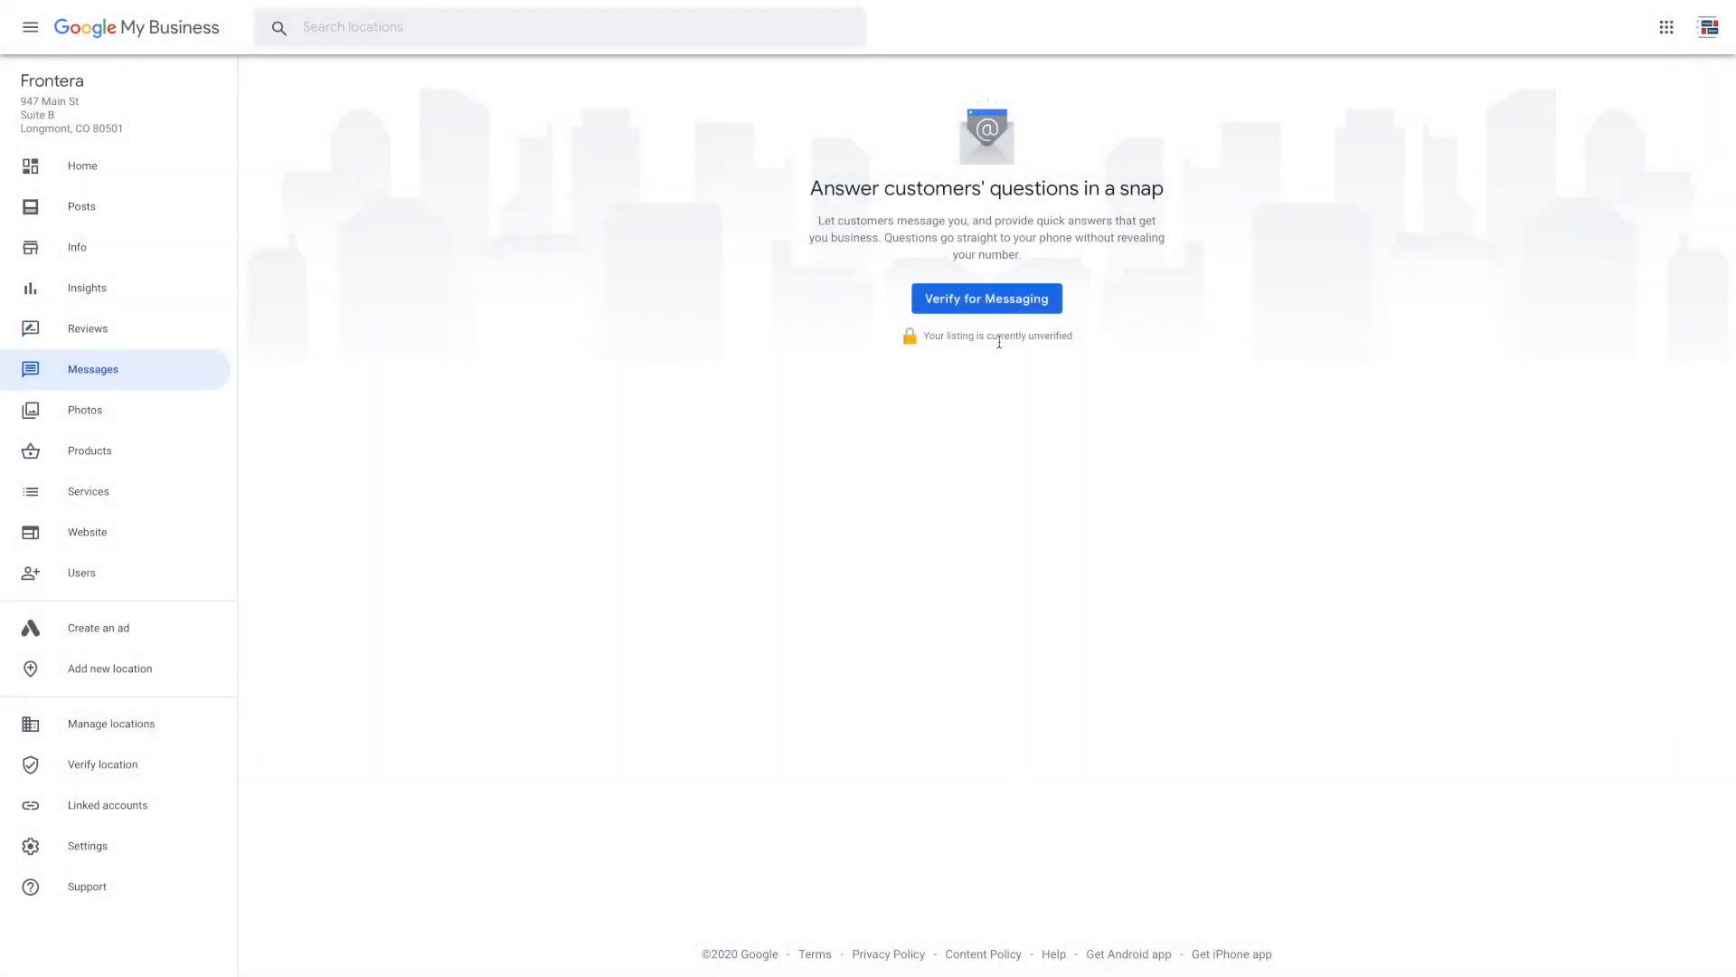
left_click(101, 414)
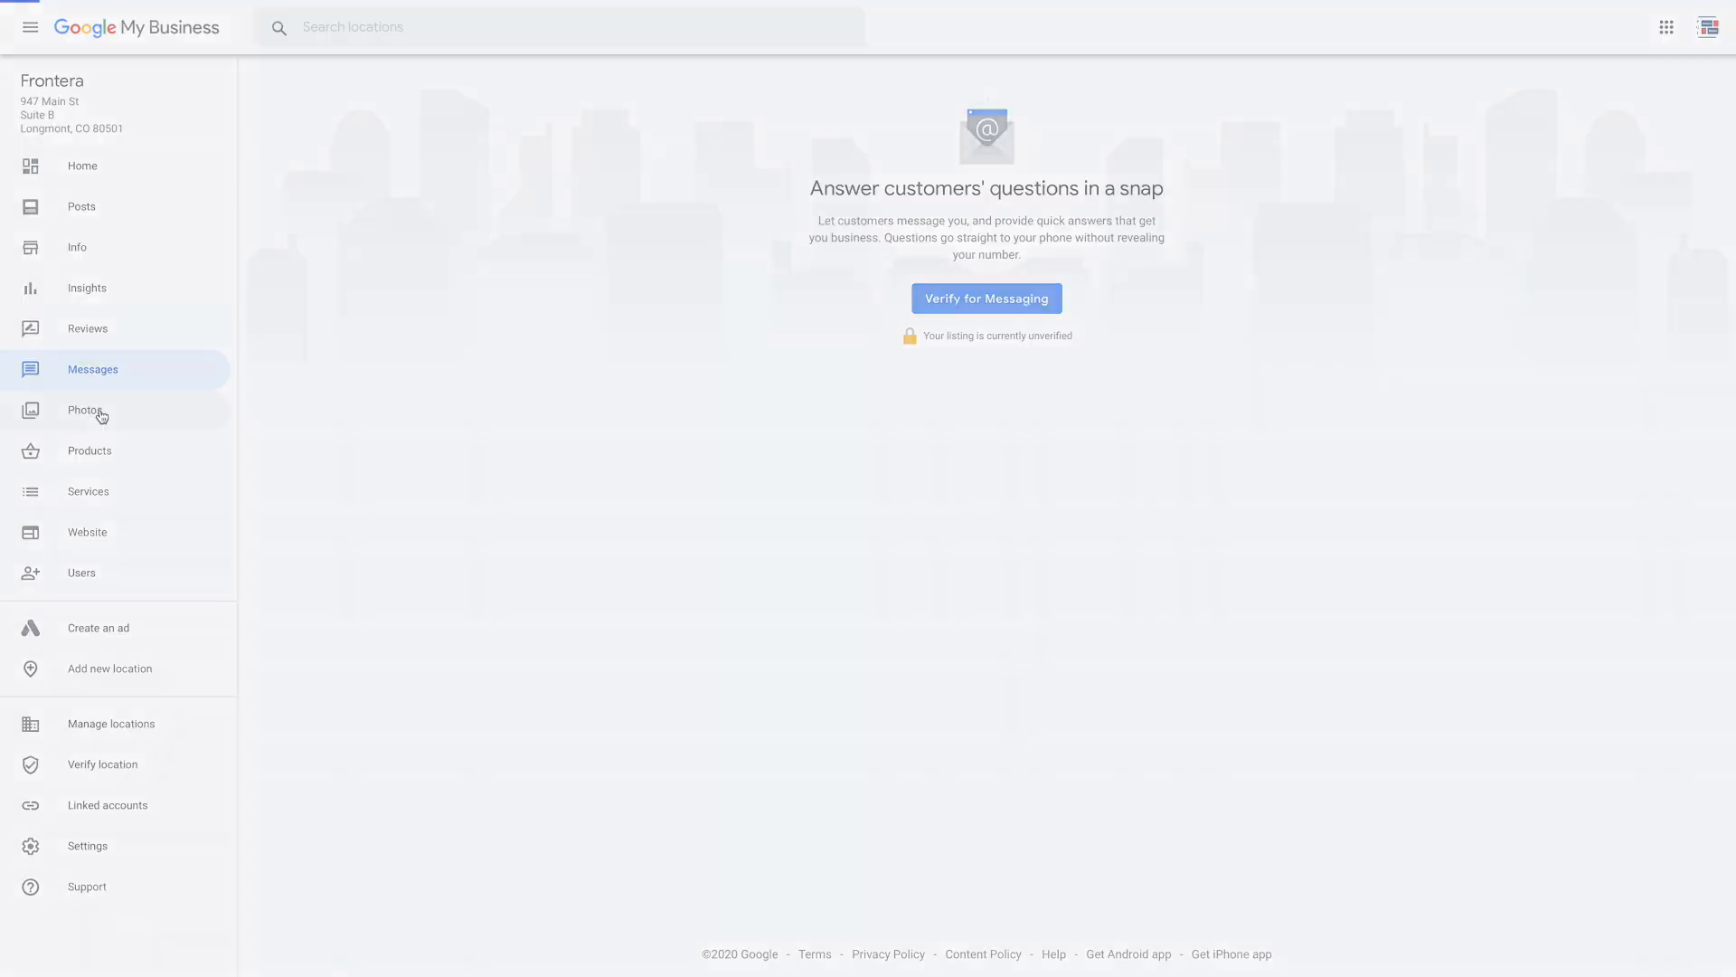
scroll(1090, 753, "down", 2)
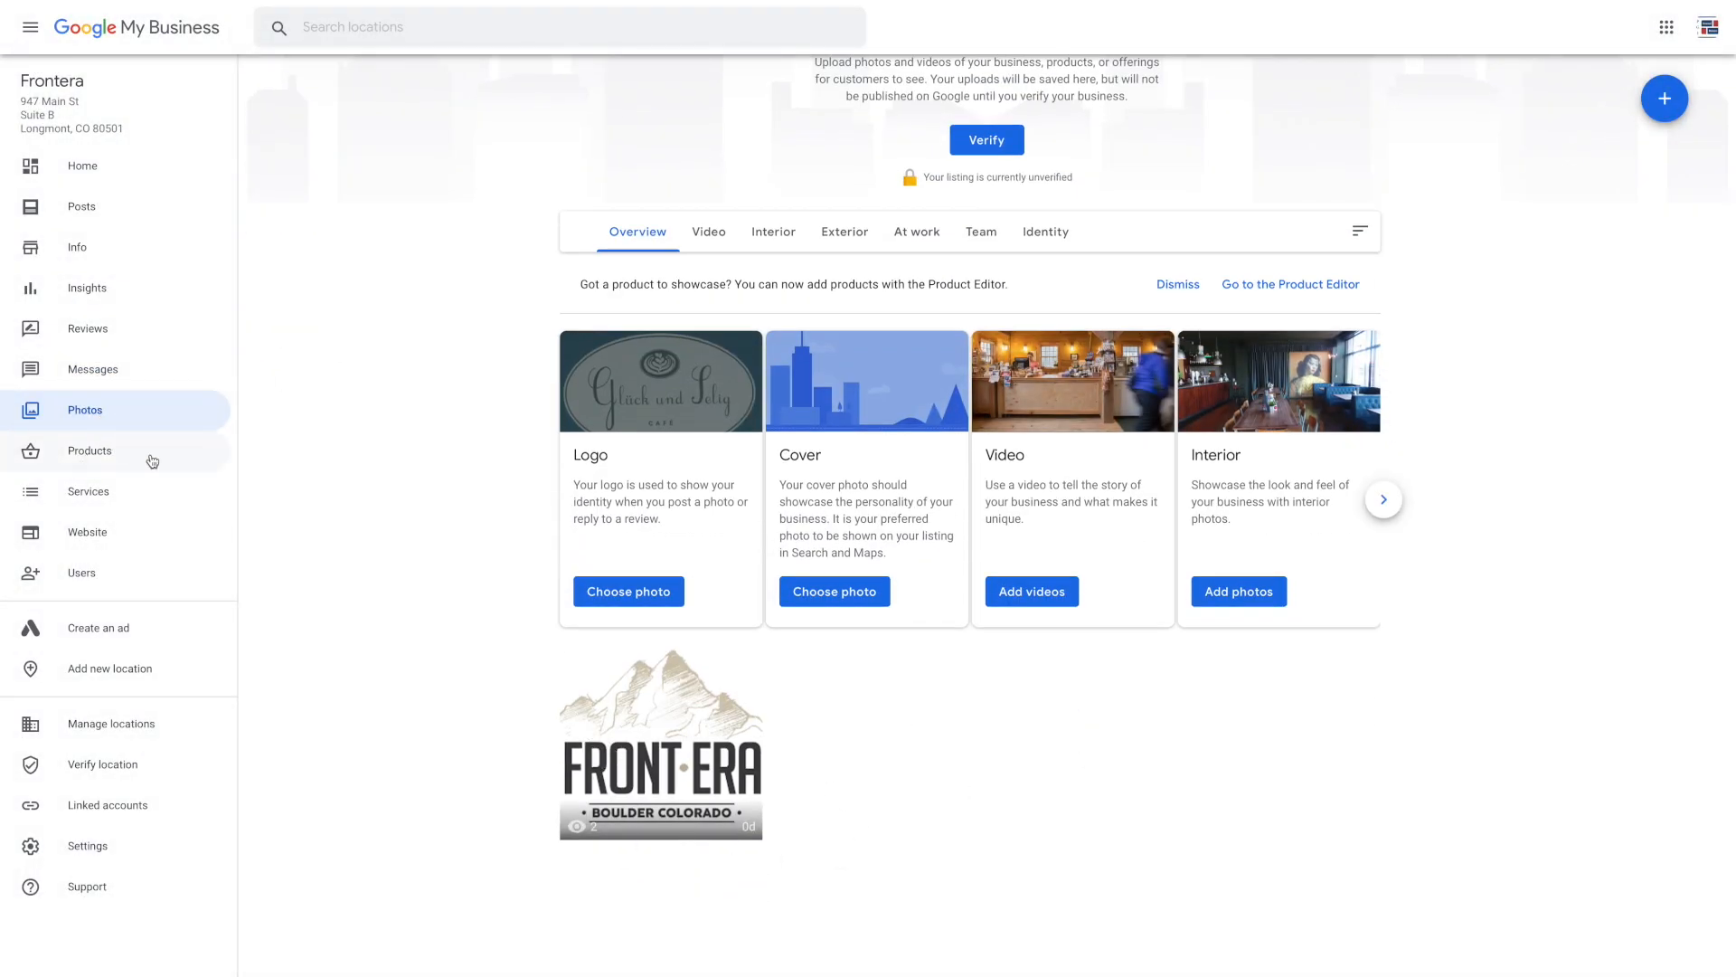
Generate the draft Frontera website, preview the Retro theme, then return to Azure
left_click(125, 537)
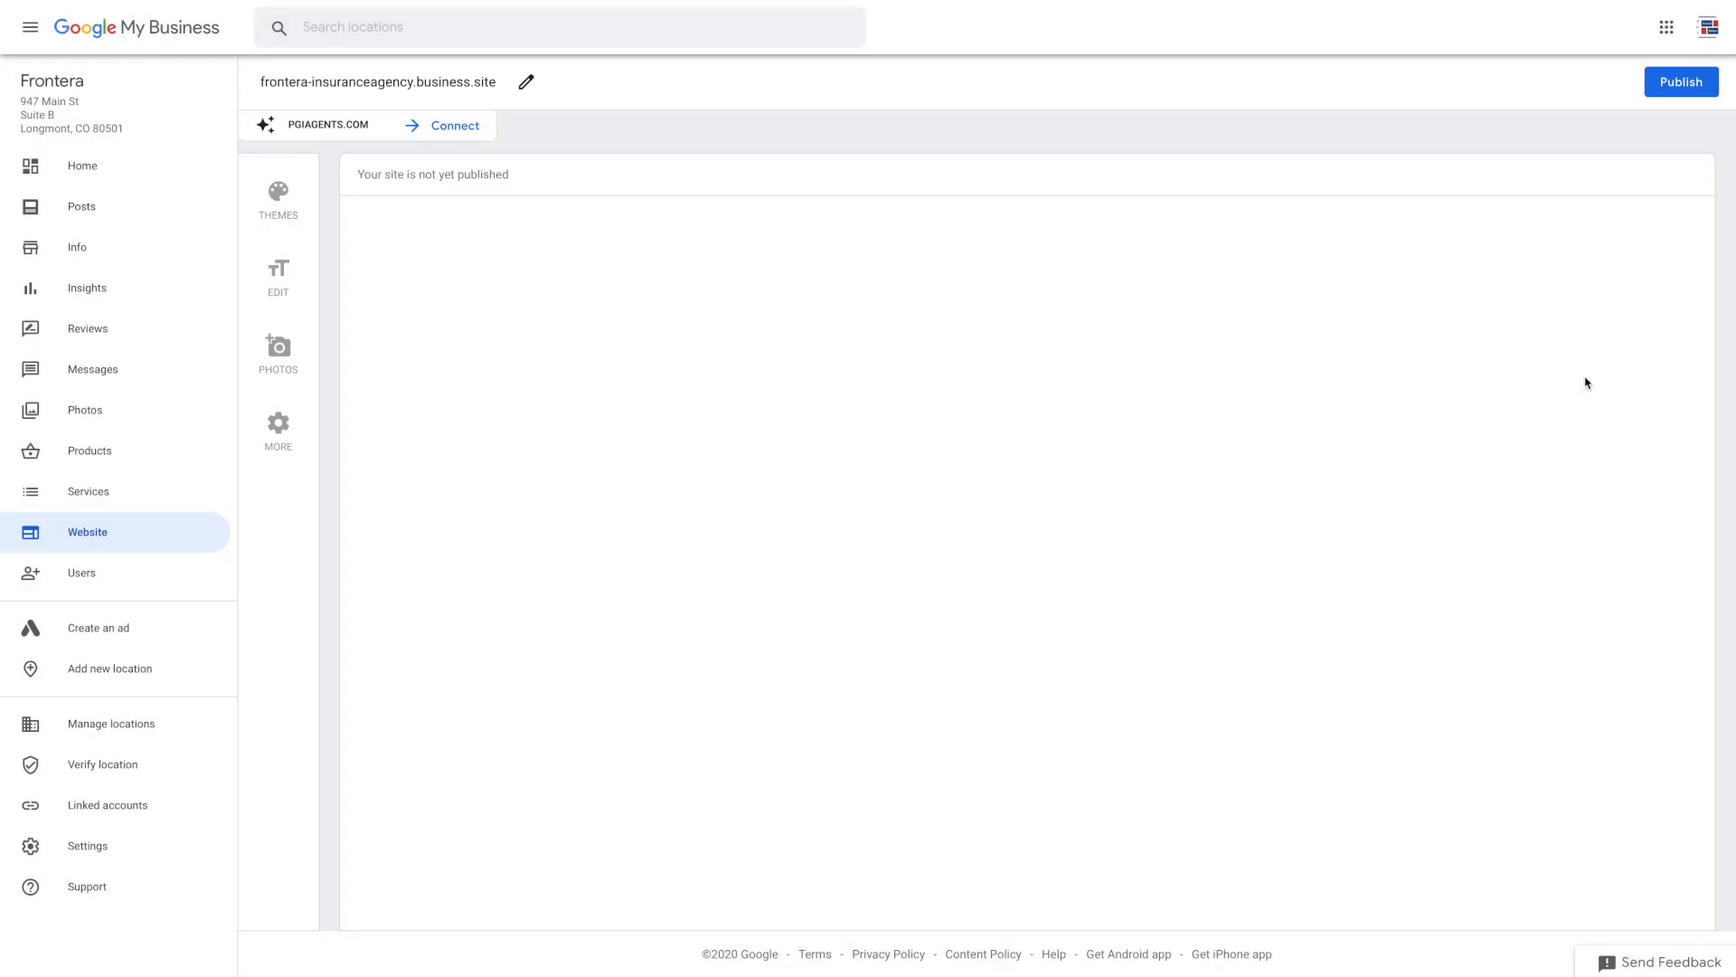
left_click(295, 199)
left_click(547, 264)
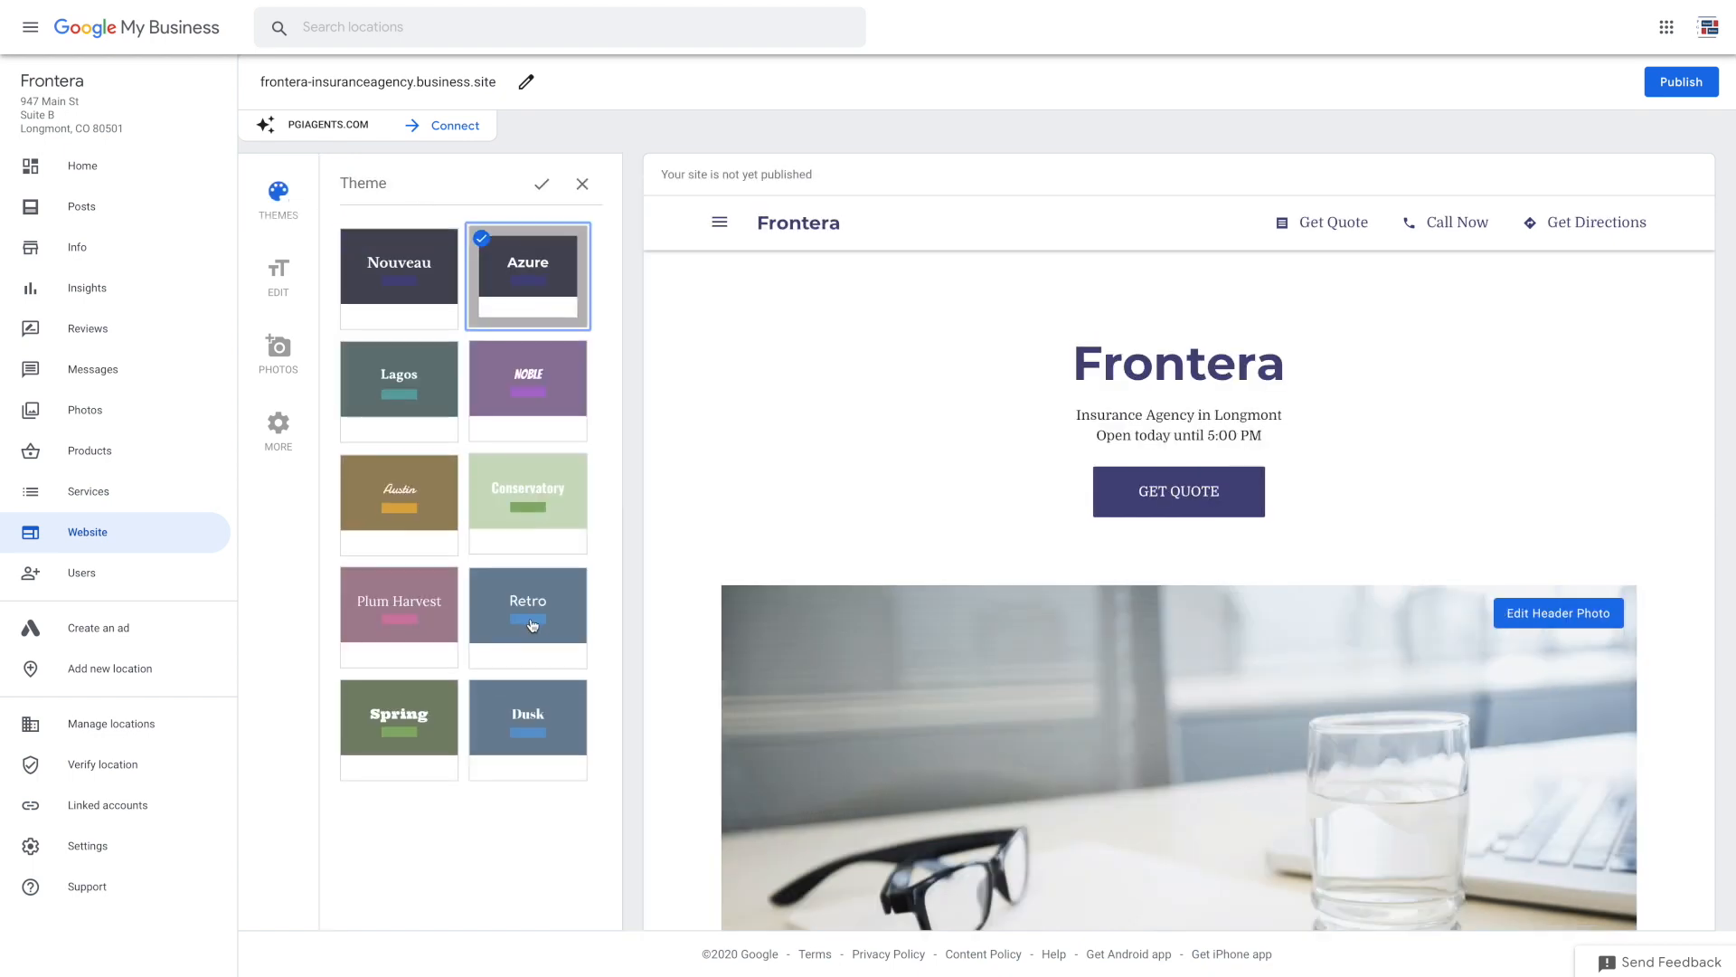
left_click(534, 627)
left_click(519, 260)
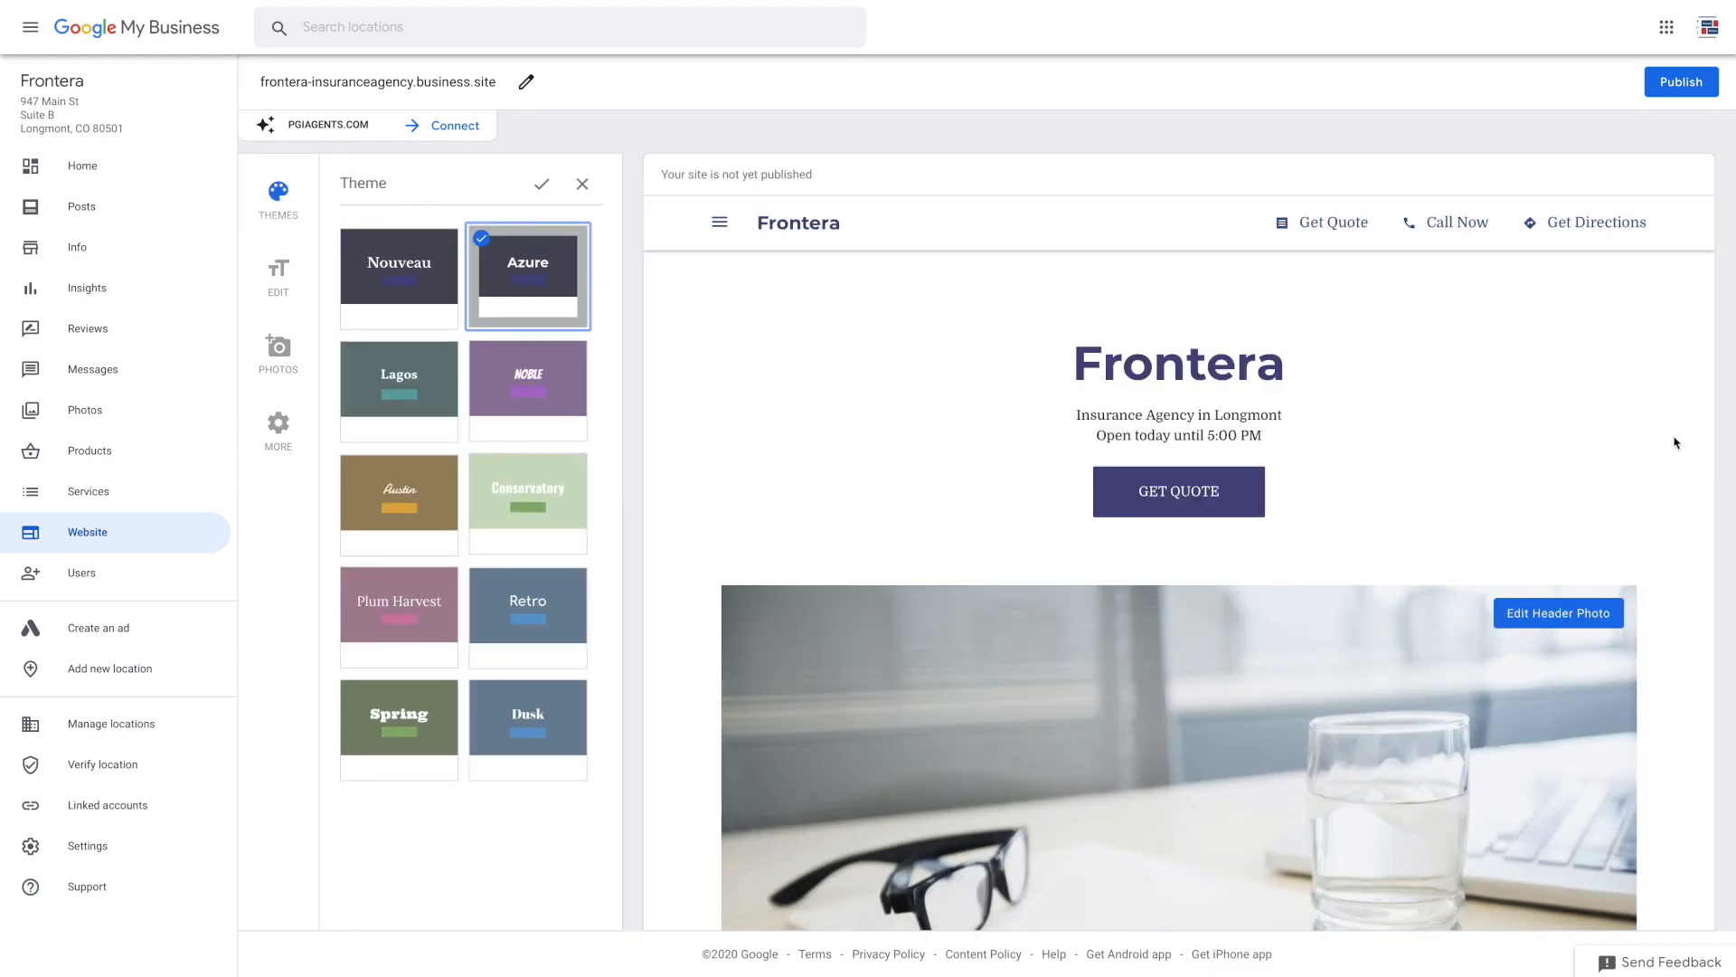